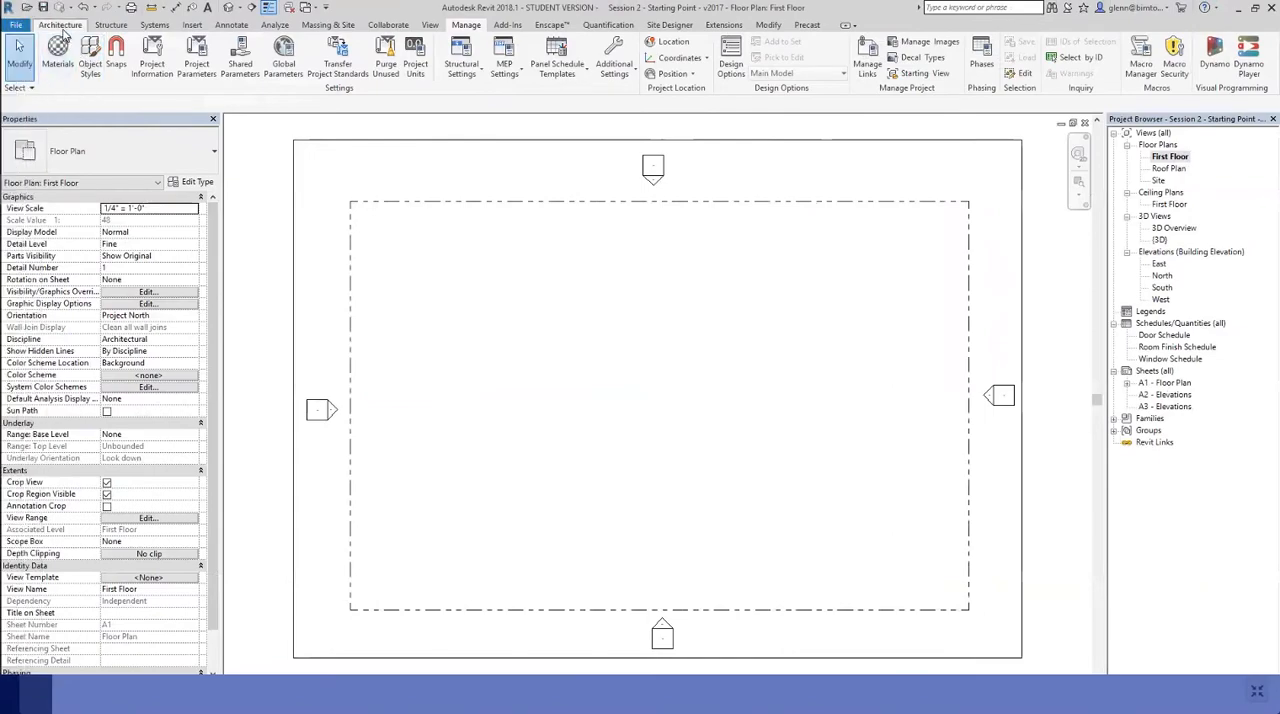
Start a new wall using the Basic Wall type Exterior - 2x6 Stud + Wood Siding
{"action": "left_click", "coordinate": [60, 24]}
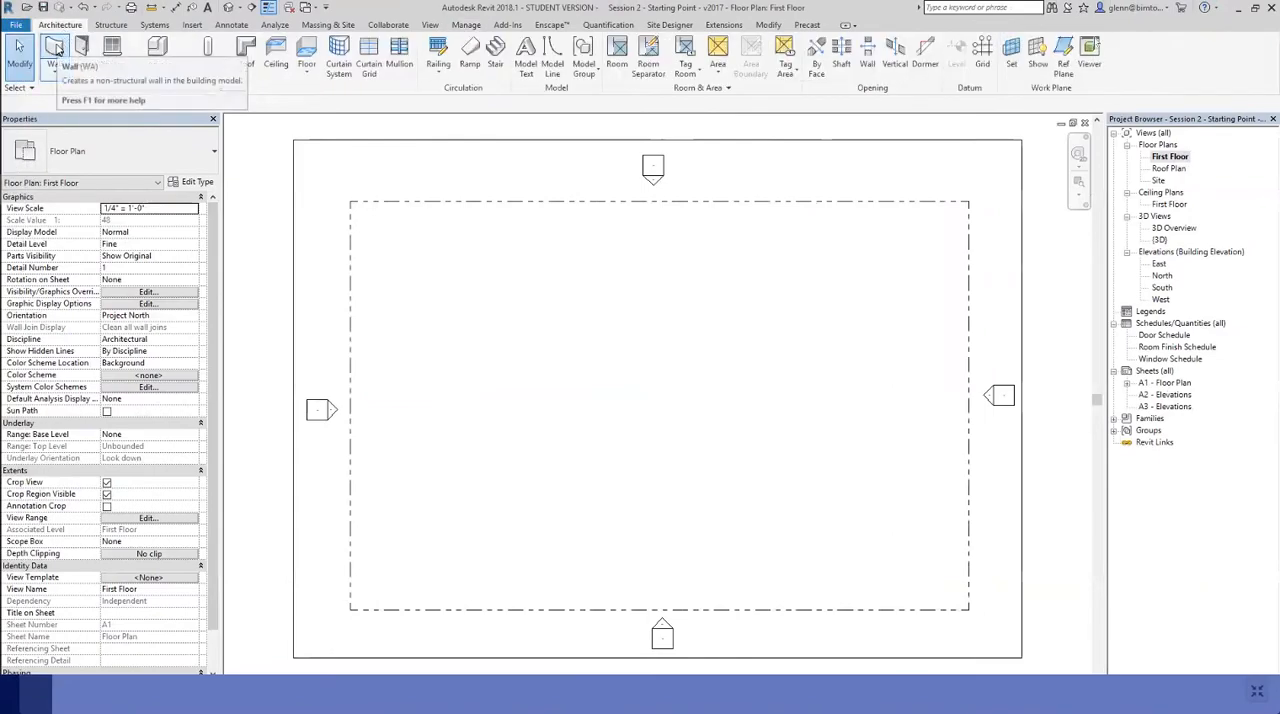
{"action": "left_click", "coordinate": [57, 49]}
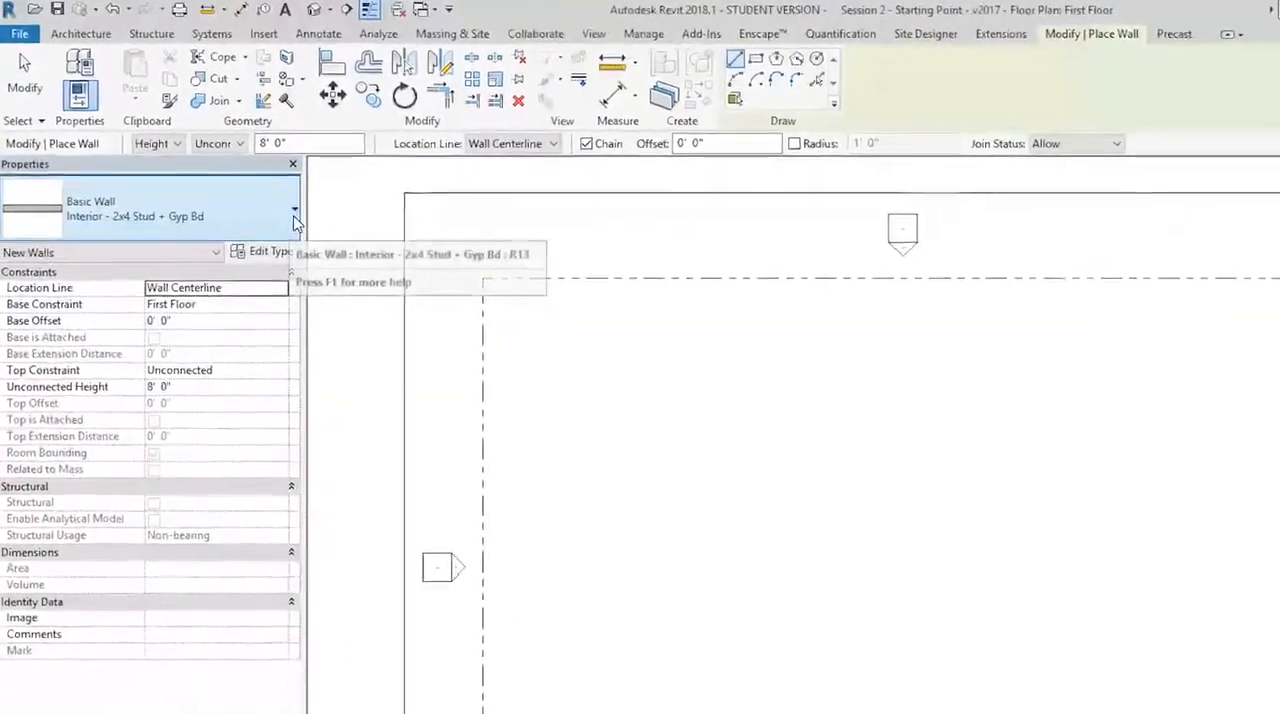
{"action": "left_click", "coordinate": [294, 216]}
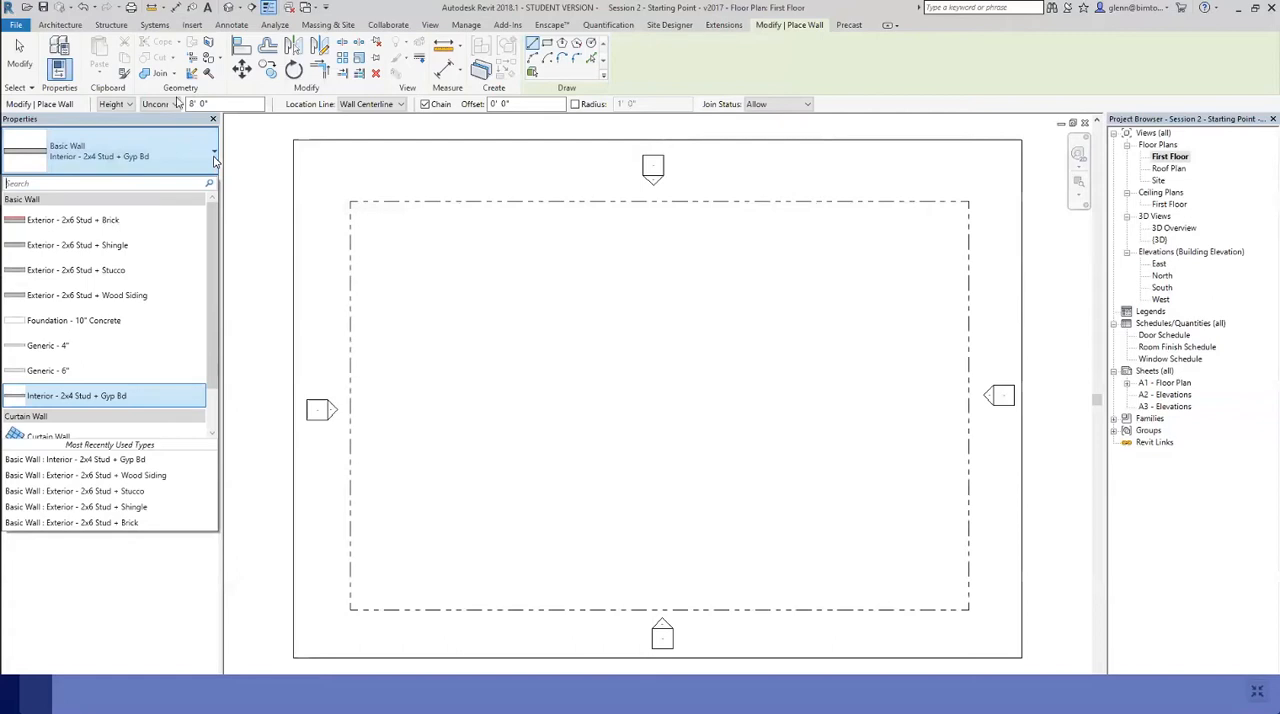
{"action": "left_click", "coordinate": [108, 296]}
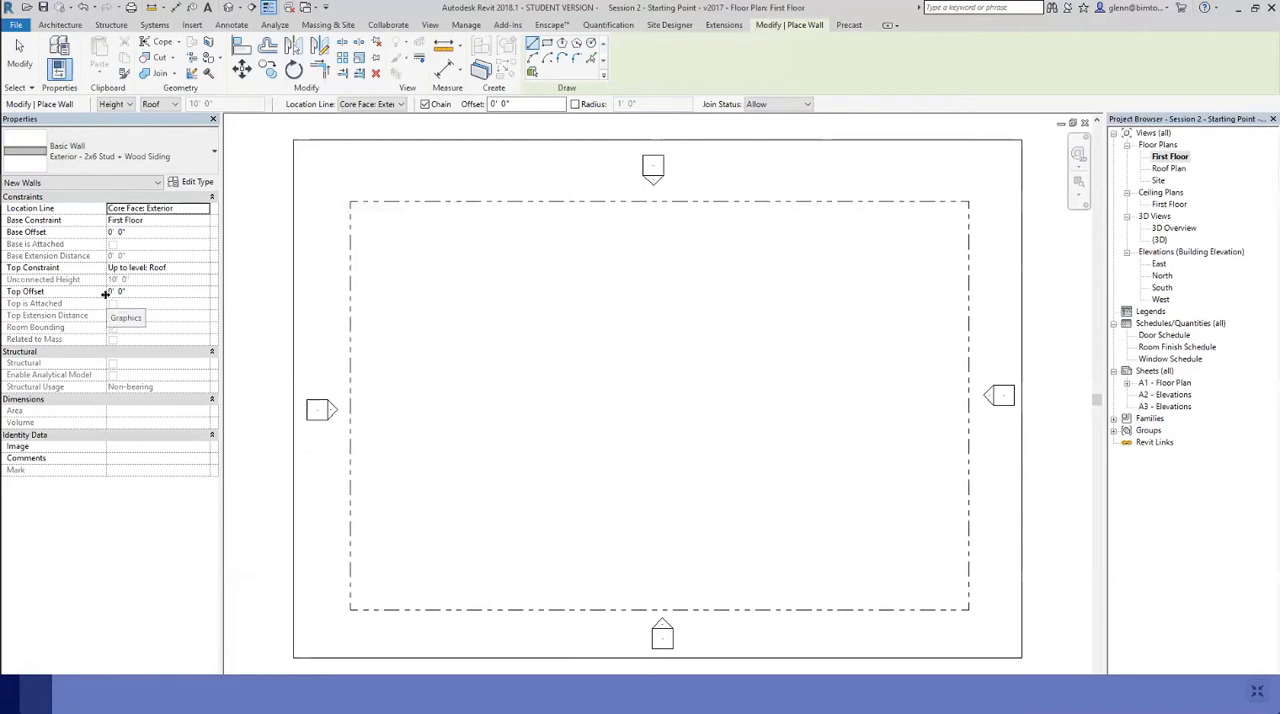
Set the new wall's top to Unconnected and try entering its height as 3m
{"action": "left_click", "coordinate": [175, 105]}
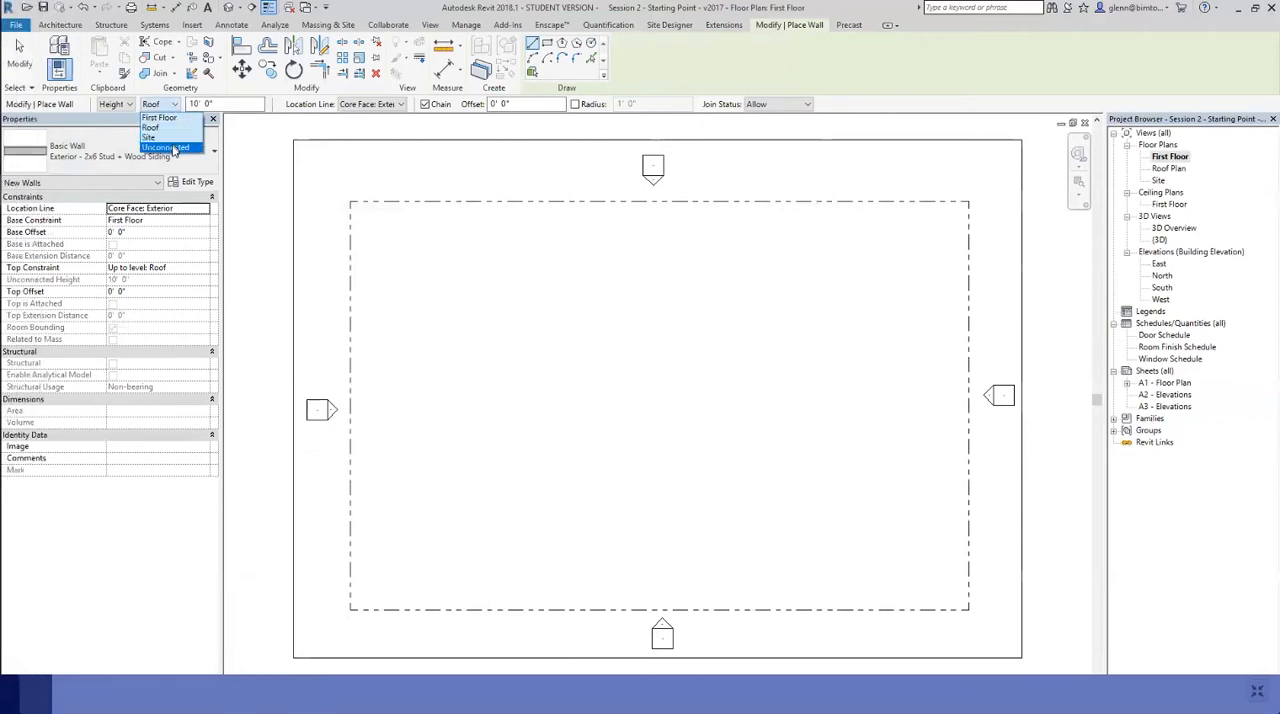
{"action": "left_click", "coordinate": [168, 147]}
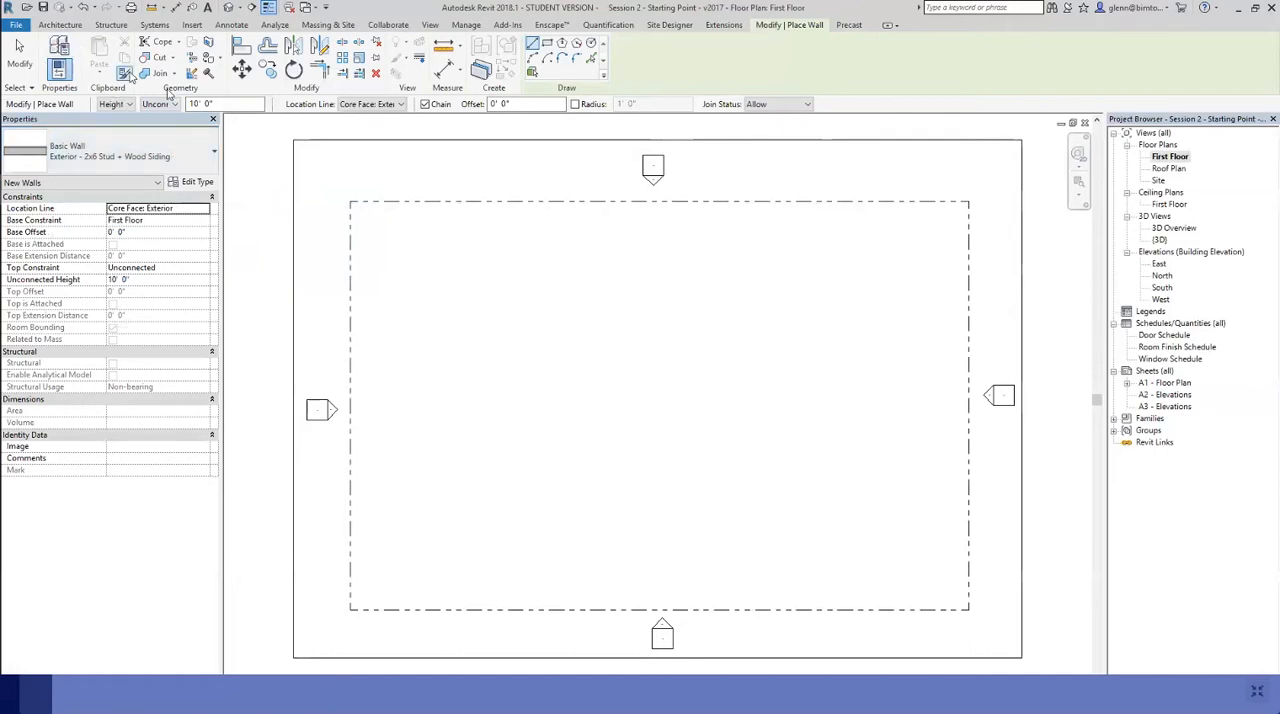
{"action": "left_click_drag", "start_coordinate": [217, 104], "coordinate": [177, 105]}
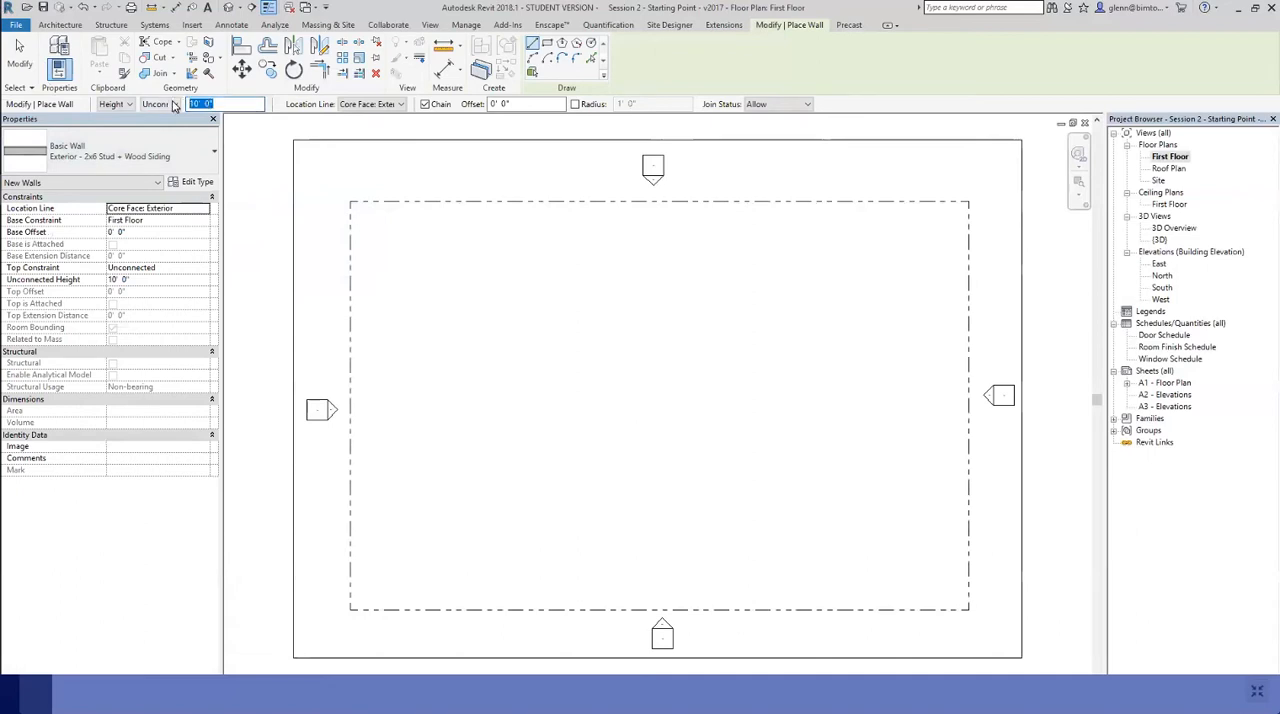
{"action": "type", "text": "3"}
{"action": "type", "text": "m"}
{"action": "key", "text": "Return"}
Try entering the unconnected wall height in feet and inches as 0 36
{"action": "left_click_drag", "start_coordinate": [257, 104], "coordinate": [174, 105]}
{"action": "type", "text": "3 0"}
{"action": "key", "text": "BackSpace"}
{"action": "key", "text": "BackSpace"}
{"action": "key", "text": "BackSpace"}
{"action": "type", "text": "0 36"}
{"action": "key", "text": "Return"}
{"action": "type", "text": "0 36"}
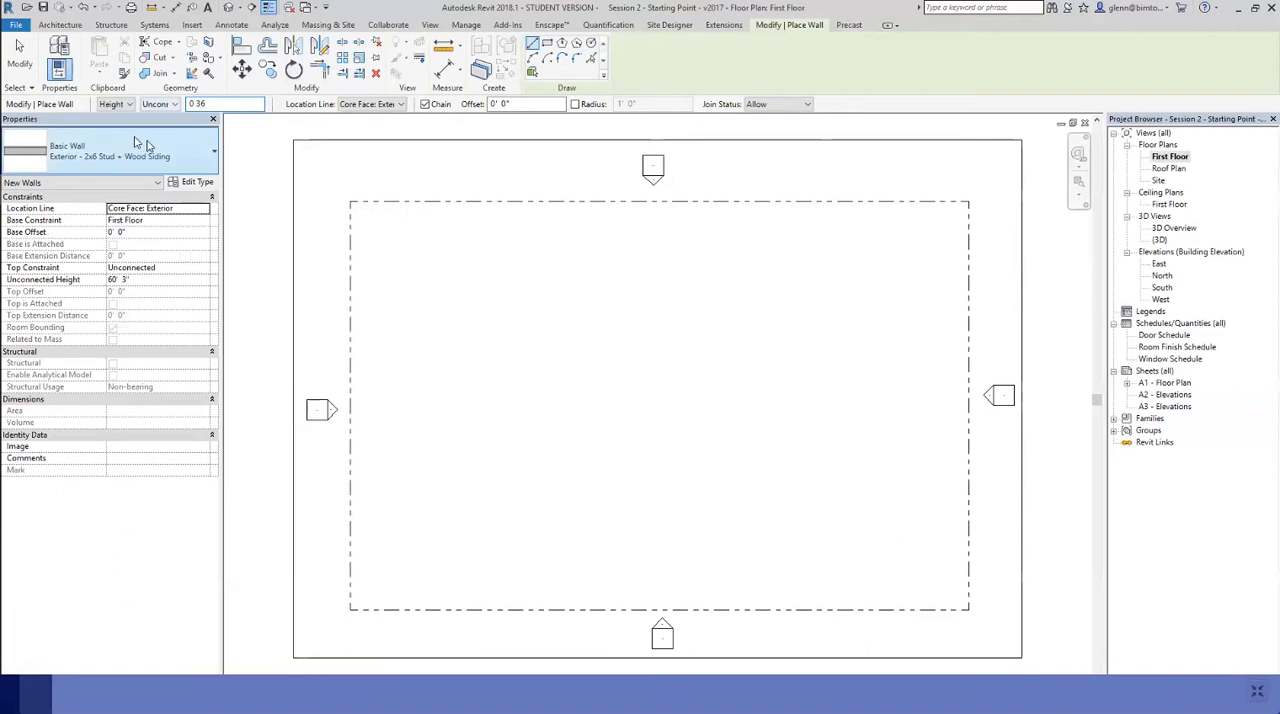
Set the unconnected wall height to 10 feet
{"action": "left_click_drag", "start_coordinate": [209, 104], "coordinate": [187, 104]}
{"action": "key", "text": "BackSpace"}
{"action": "type", "text": "10"}
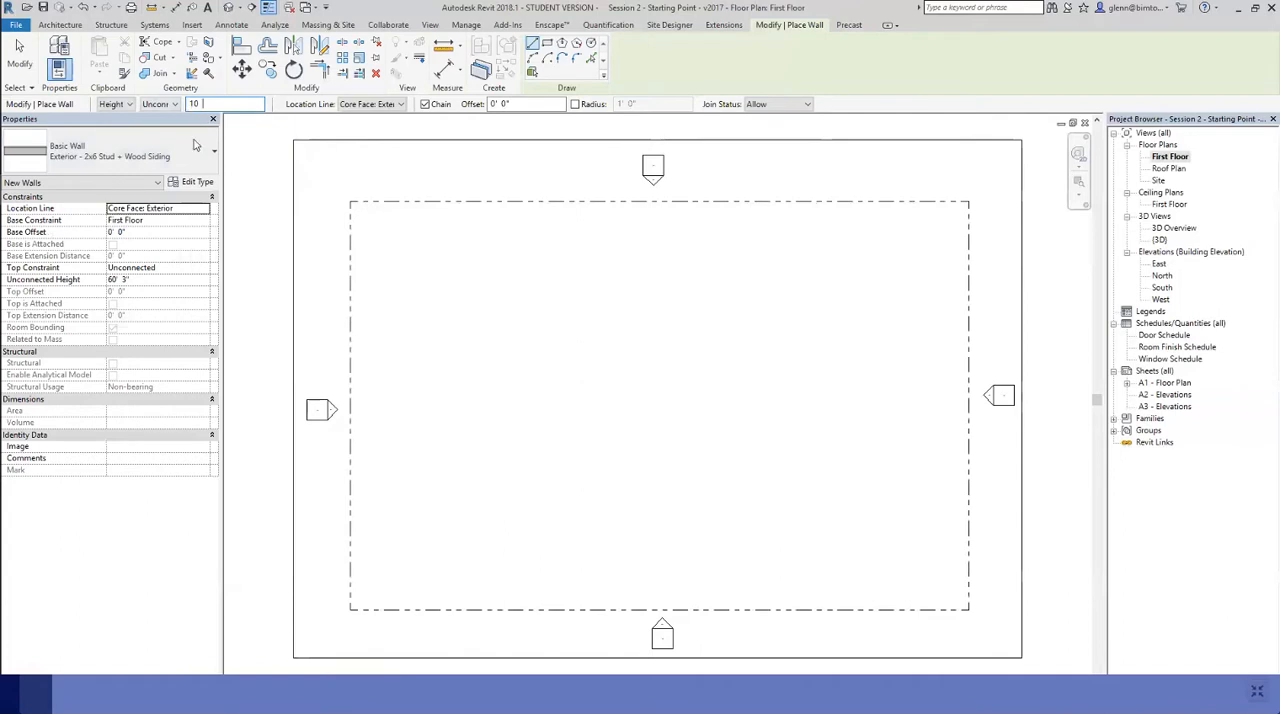
{"action": "key", "text": "Return"}
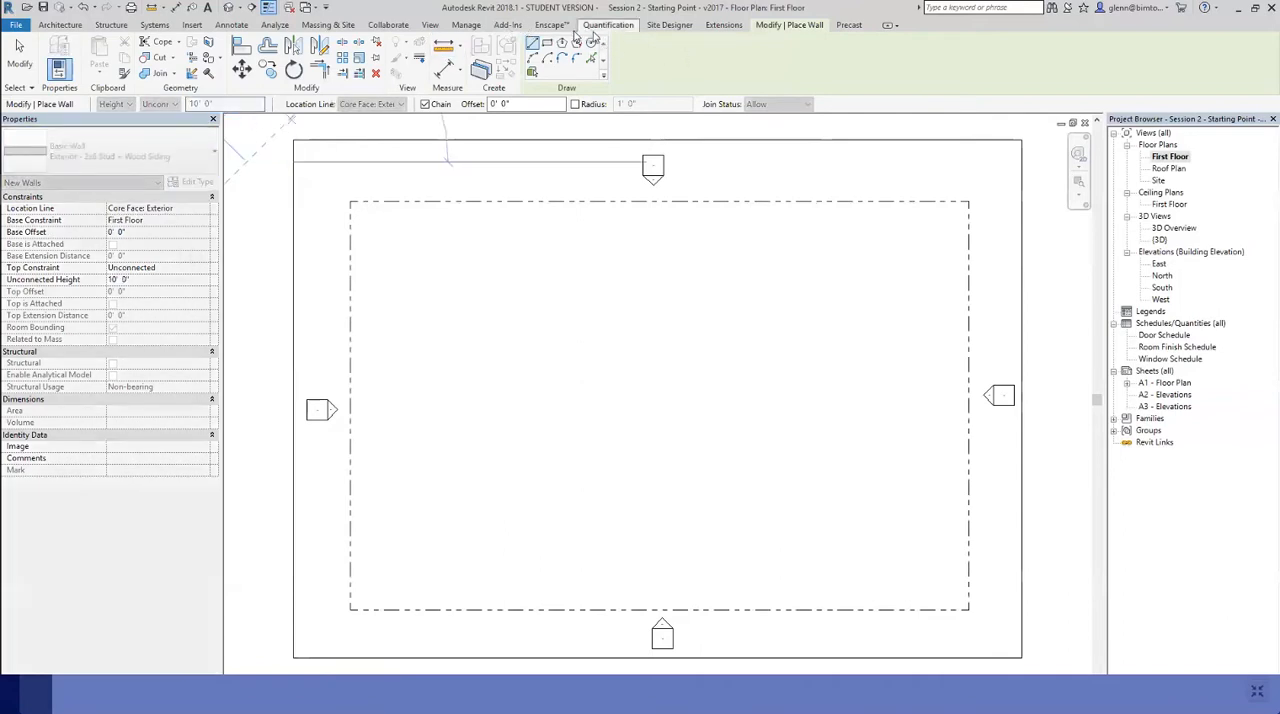
Examine the available length formats in the project units and keep Feet and fractional inches
{"action": "left_click", "coordinate": [474, 27]}
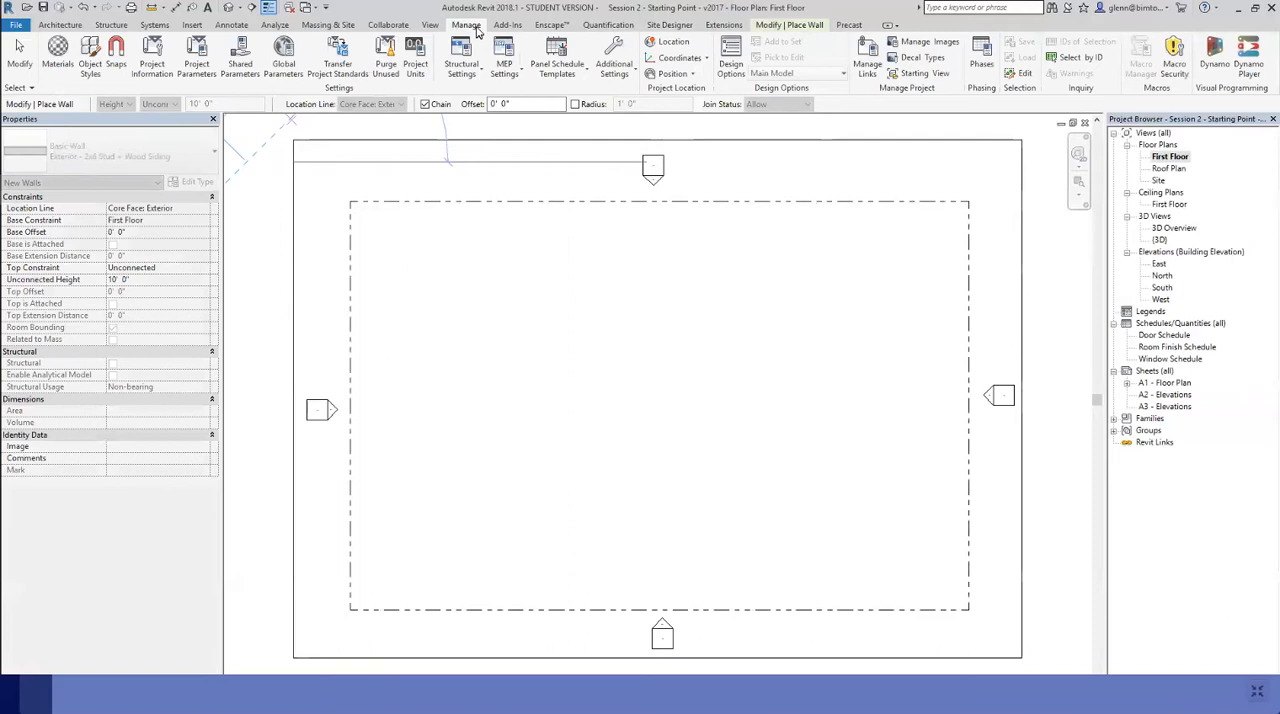
{"action": "left_click", "coordinate": [416, 62]}
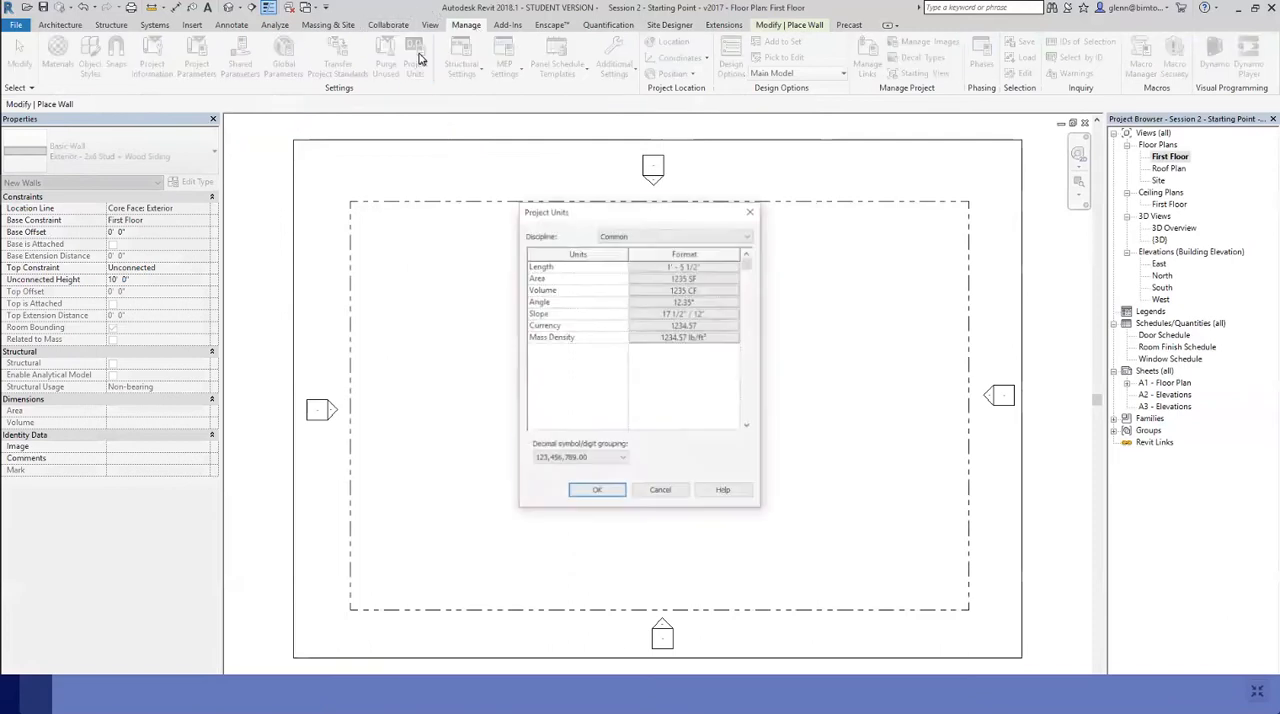
{"action": "left_click", "coordinate": [663, 266]}
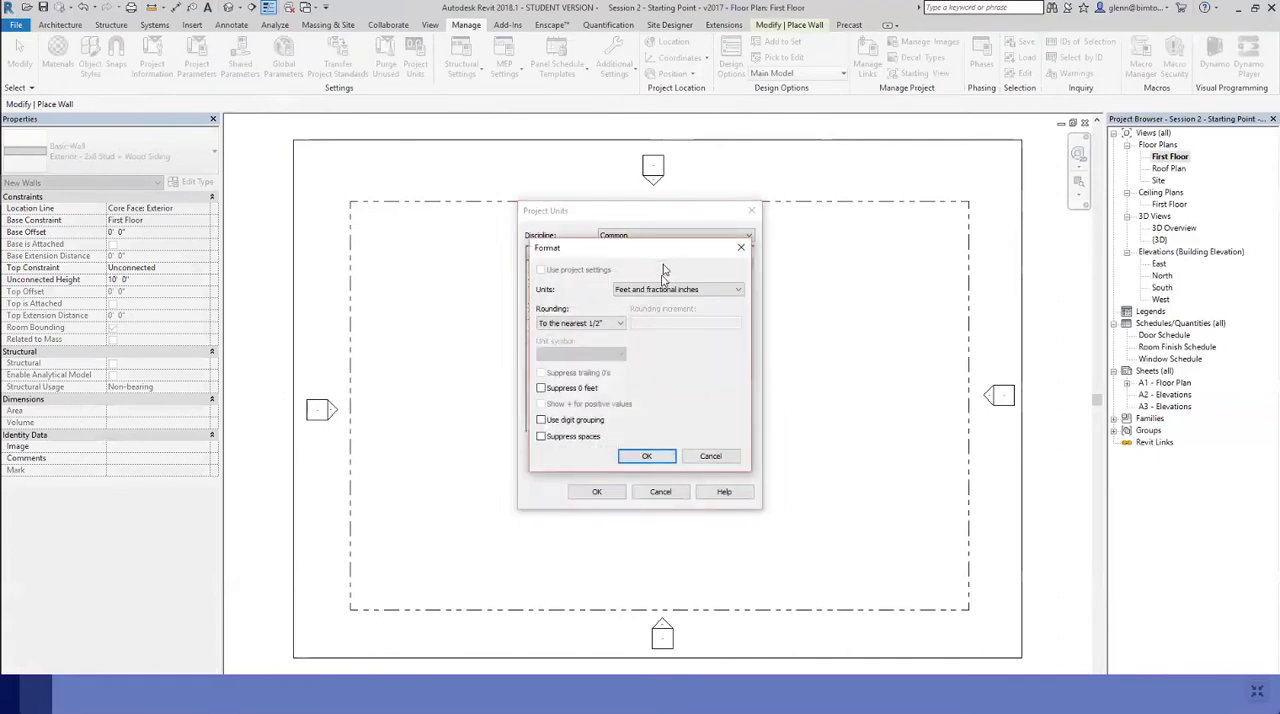
{"action": "left_click", "coordinate": [660, 290]}
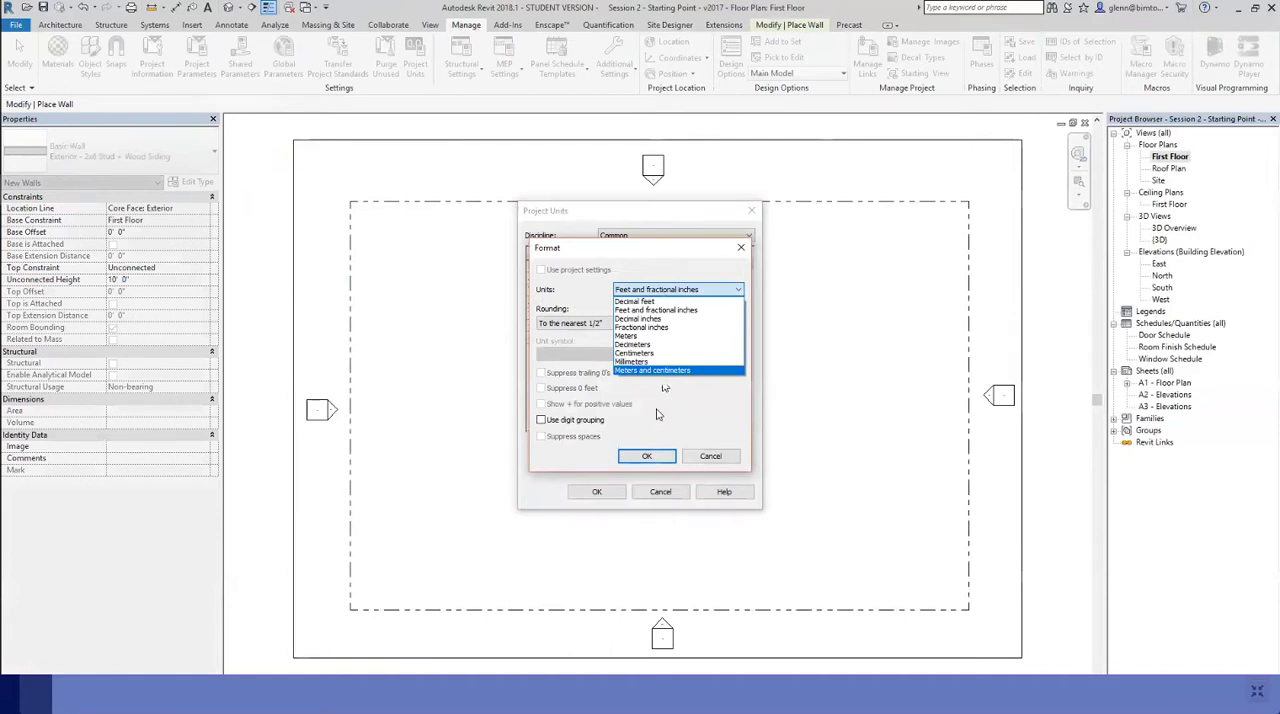
{"action": "left_click", "coordinate": [665, 294]}
{"action": "left_click", "coordinate": [650, 456]}
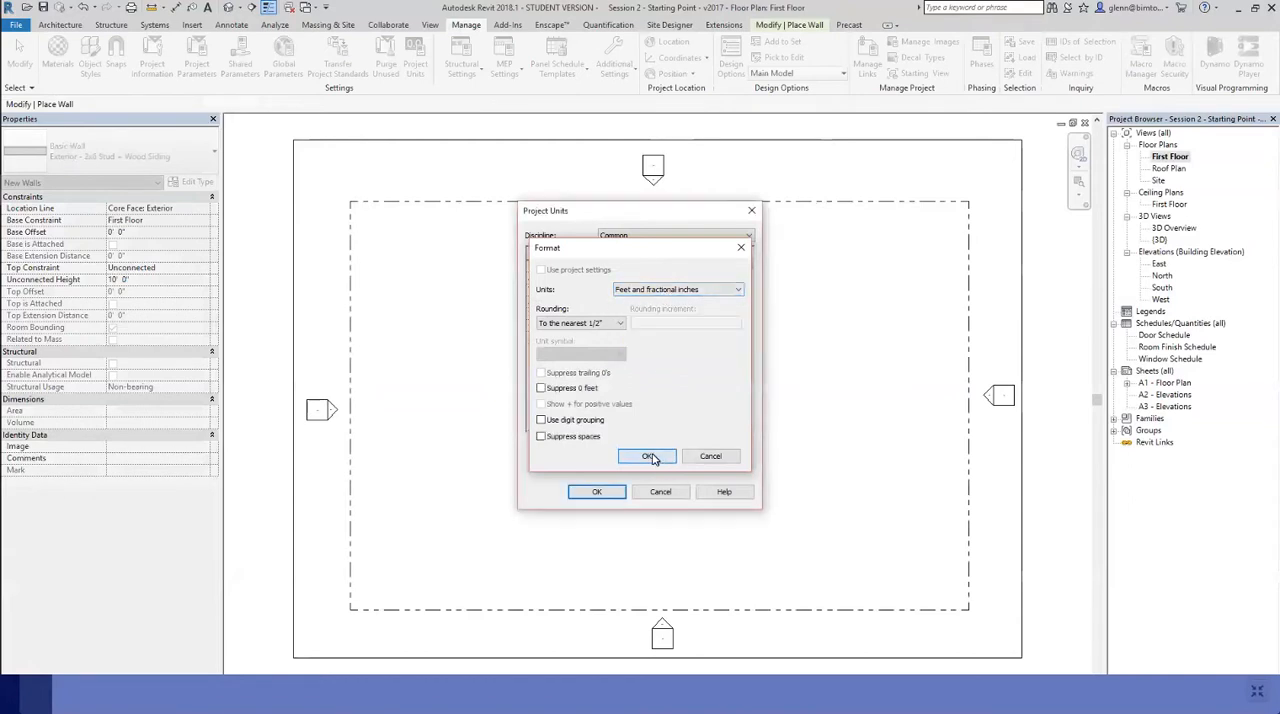
{"action": "left_click", "coordinate": [596, 492]}
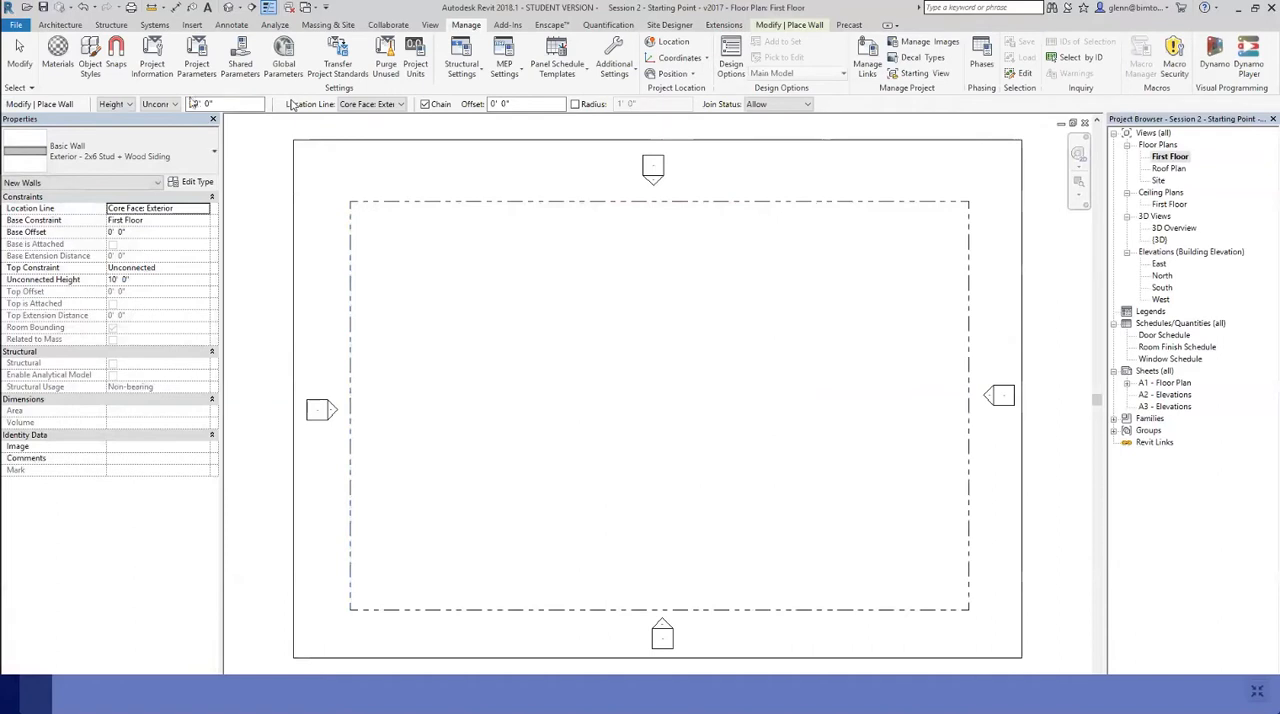
Constrain the new wall's top to the Roof level and set its location line to Finish Face: Exterior
{"action": "left_click", "coordinate": [174, 105]}
{"action": "left_click", "coordinate": [164, 128]}
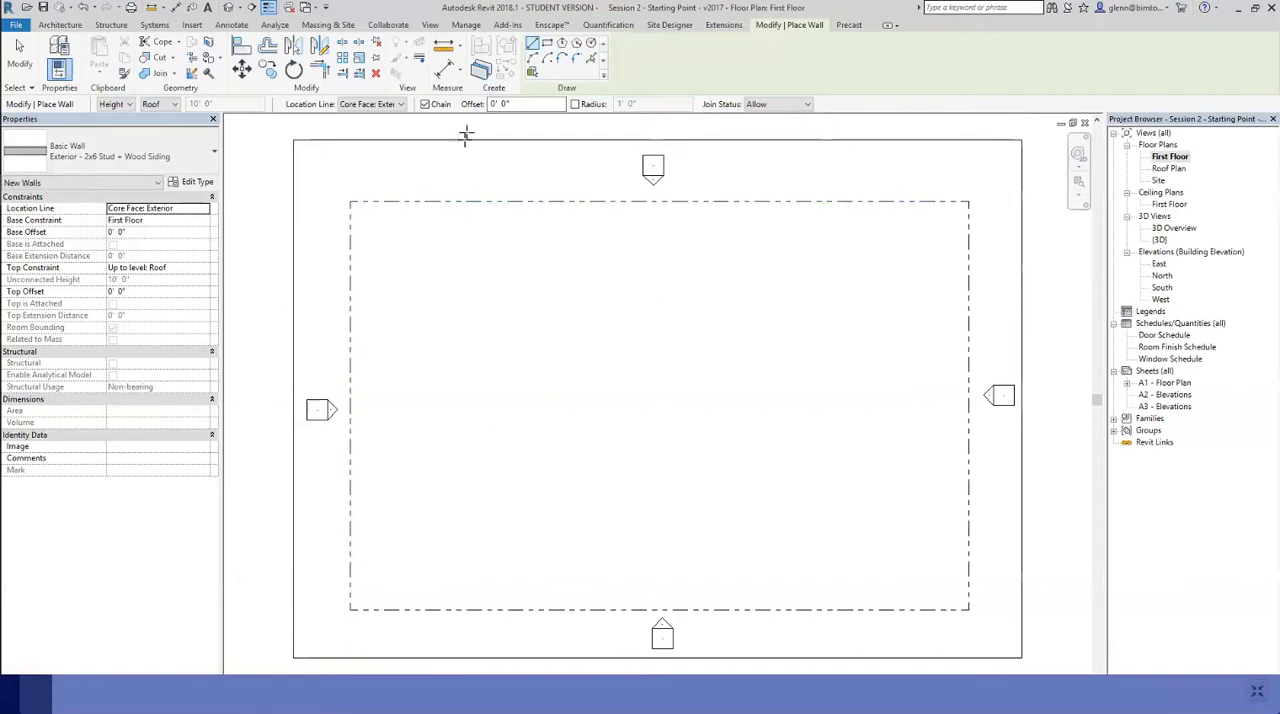
{"action": "left_click", "coordinate": [400, 104]}
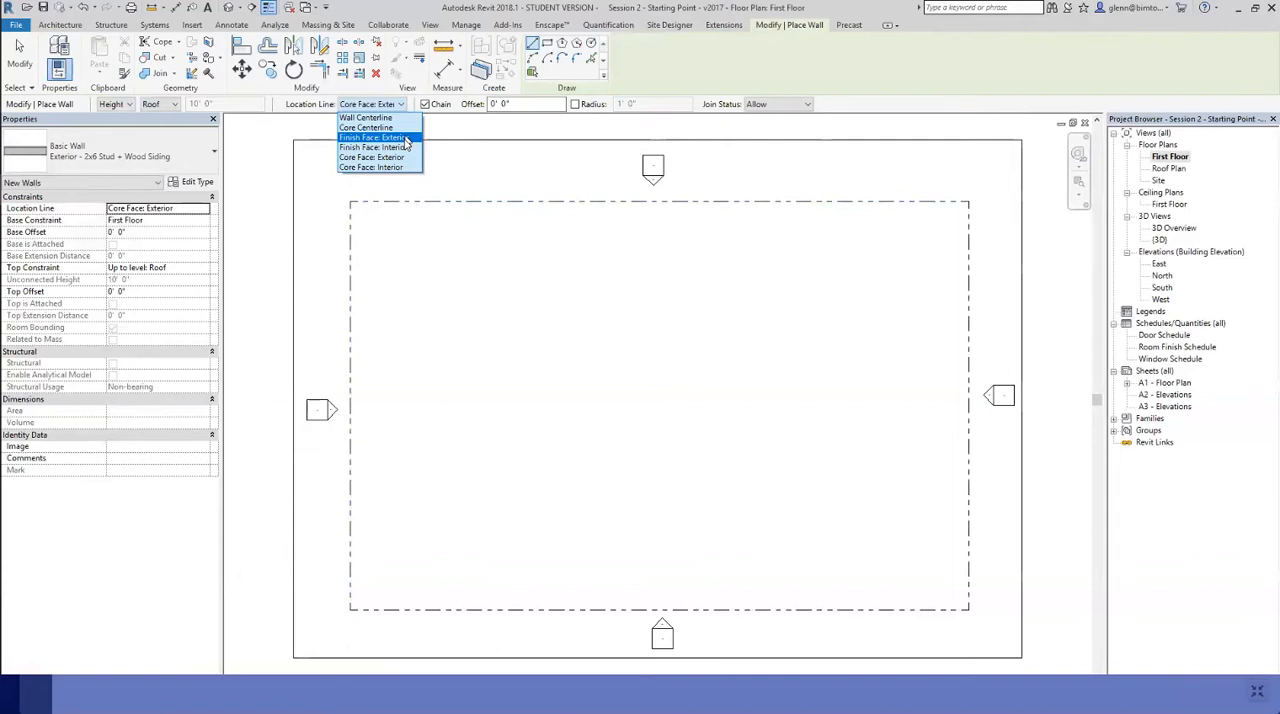
{"action": "left_click", "coordinate": [404, 139]}
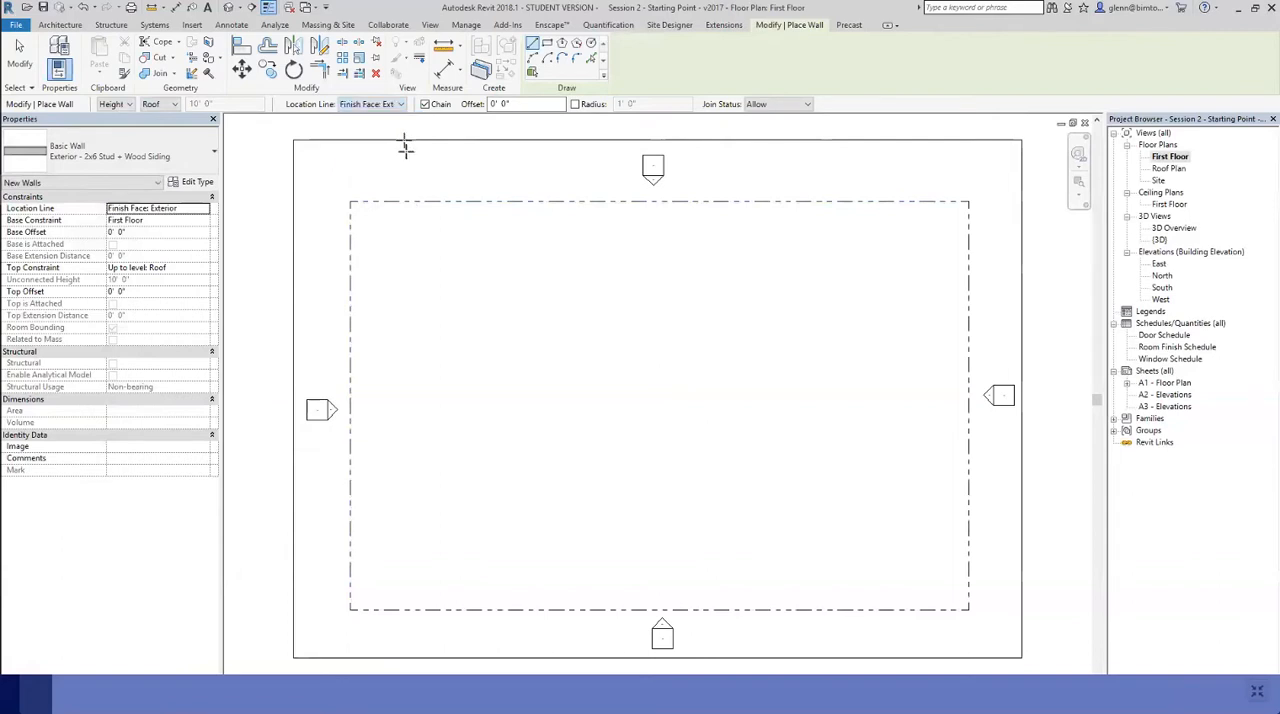
Draw a closed L-shaped chain of six exterior walls inside the crop region, about 27' wide and 20' deep, with a 15' 6" upper wall
{"action": "left_click", "coordinate": [483, 276]}
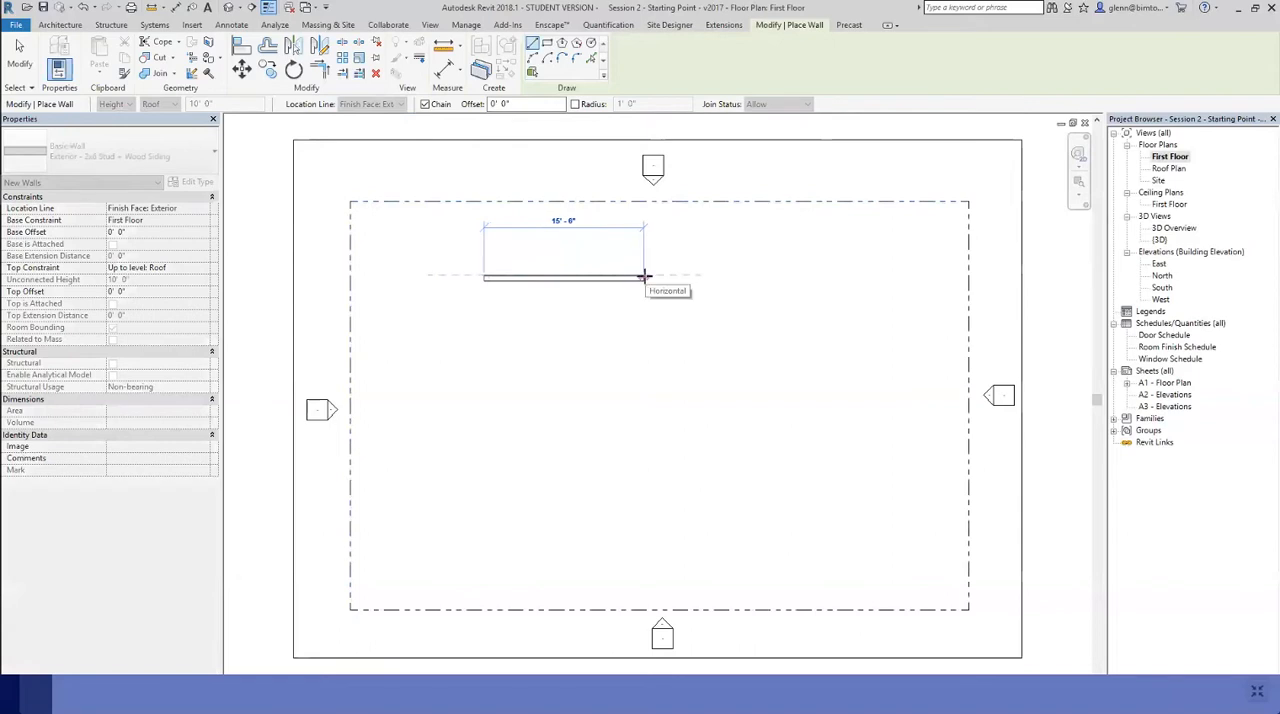
{"action": "left_click", "coordinate": [644, 277]}
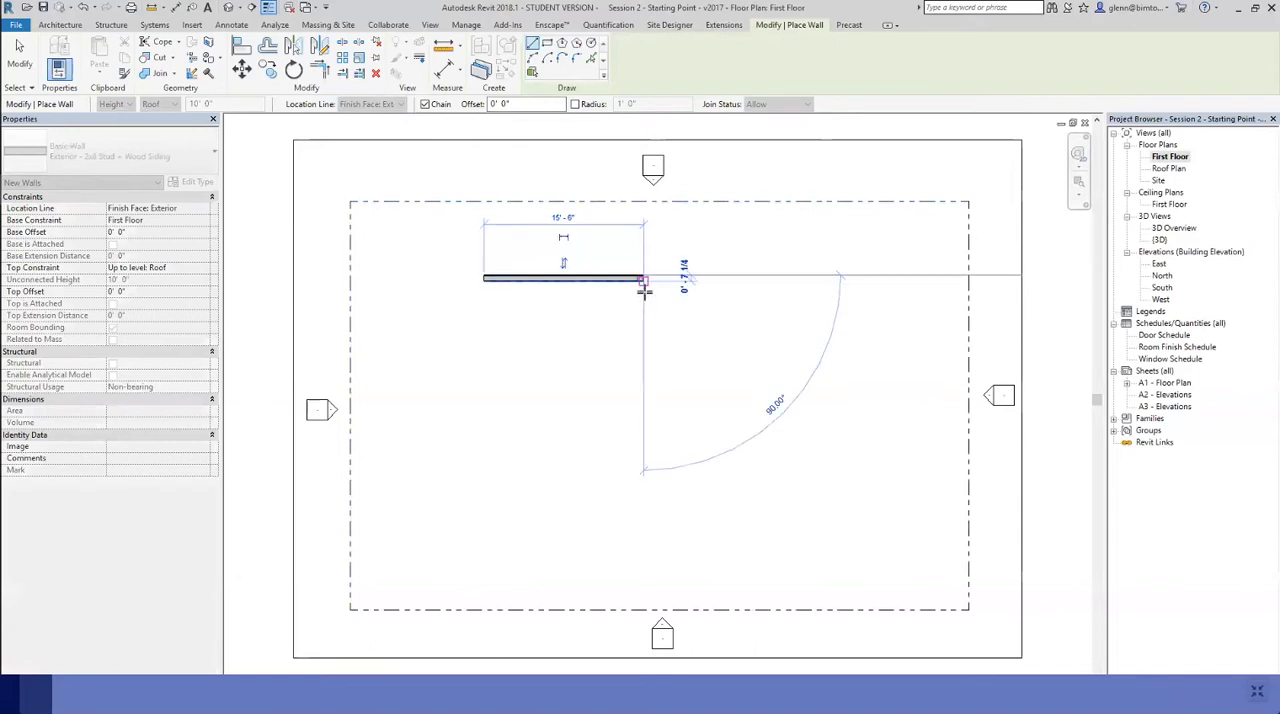
{"action": "left_click", "coordinate": [640, 380]}
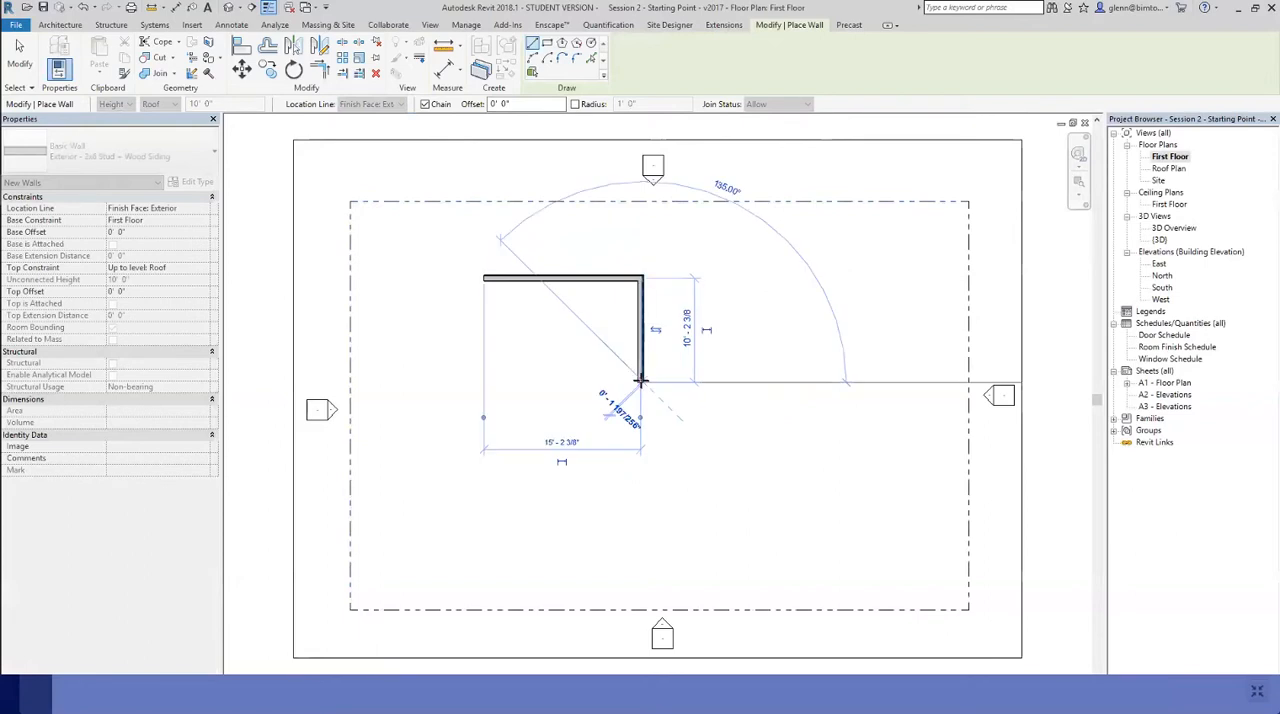
{"action": "left_click", "coordinate": [760, 383]}
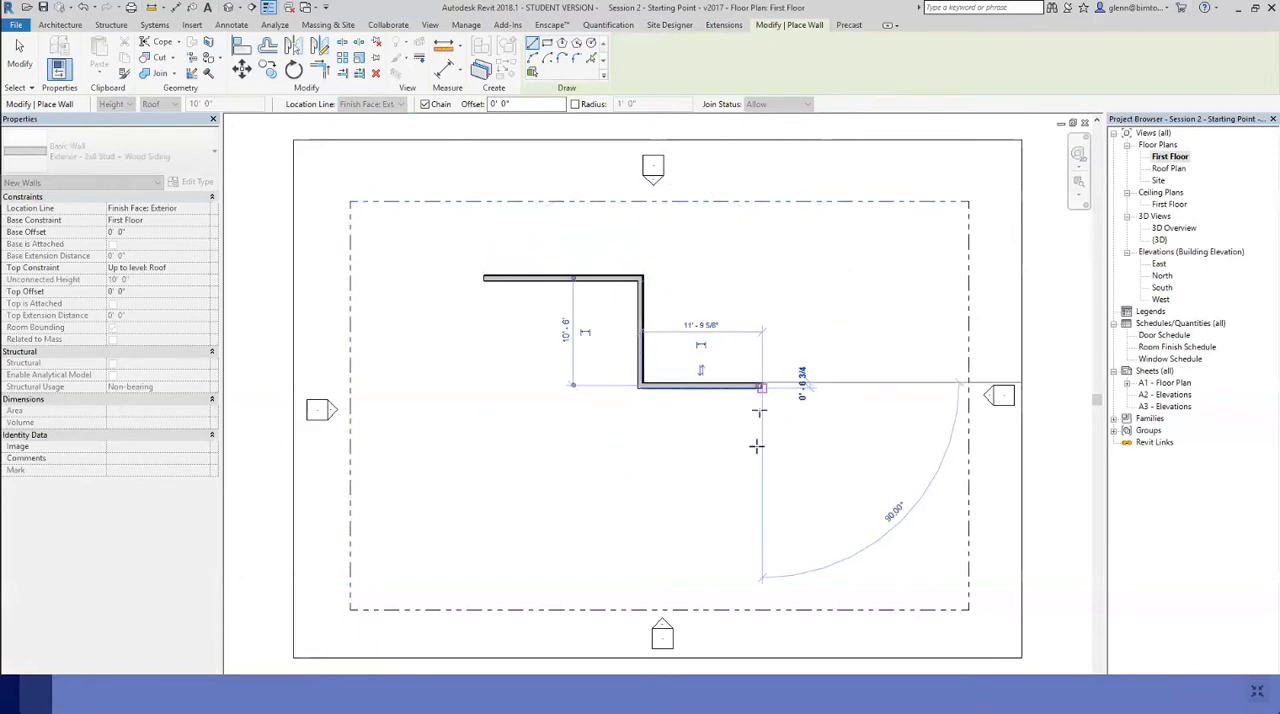
{"action": "left_click", "coordinate": [758, 485]}
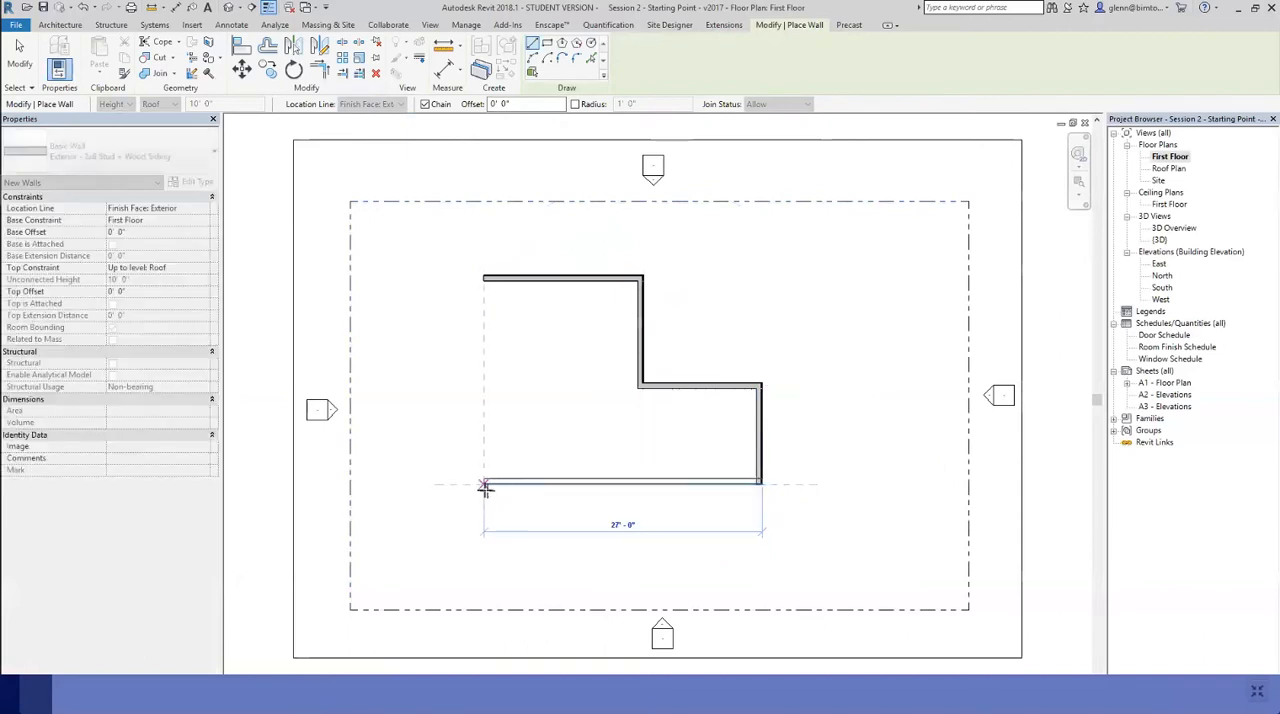
{"action": "left_click", "coordinate": [482, 487]}
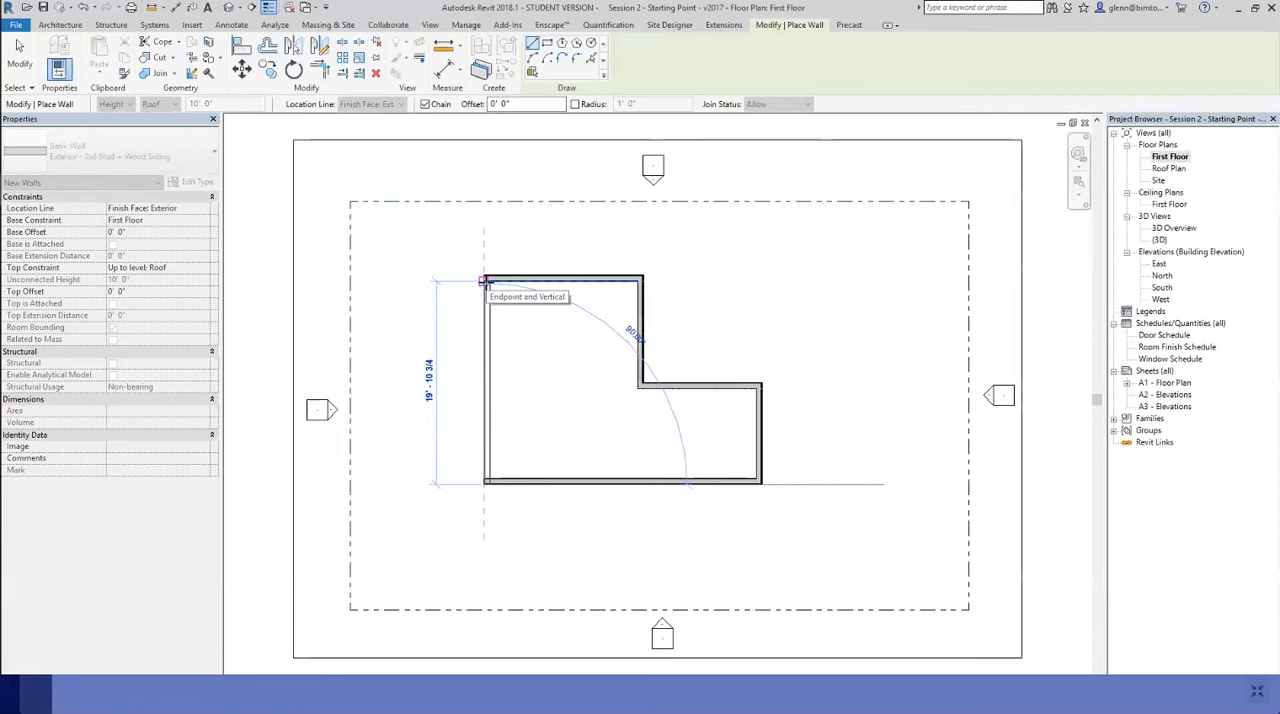
{"action": "left_click", "coordinate": [484, 281]}
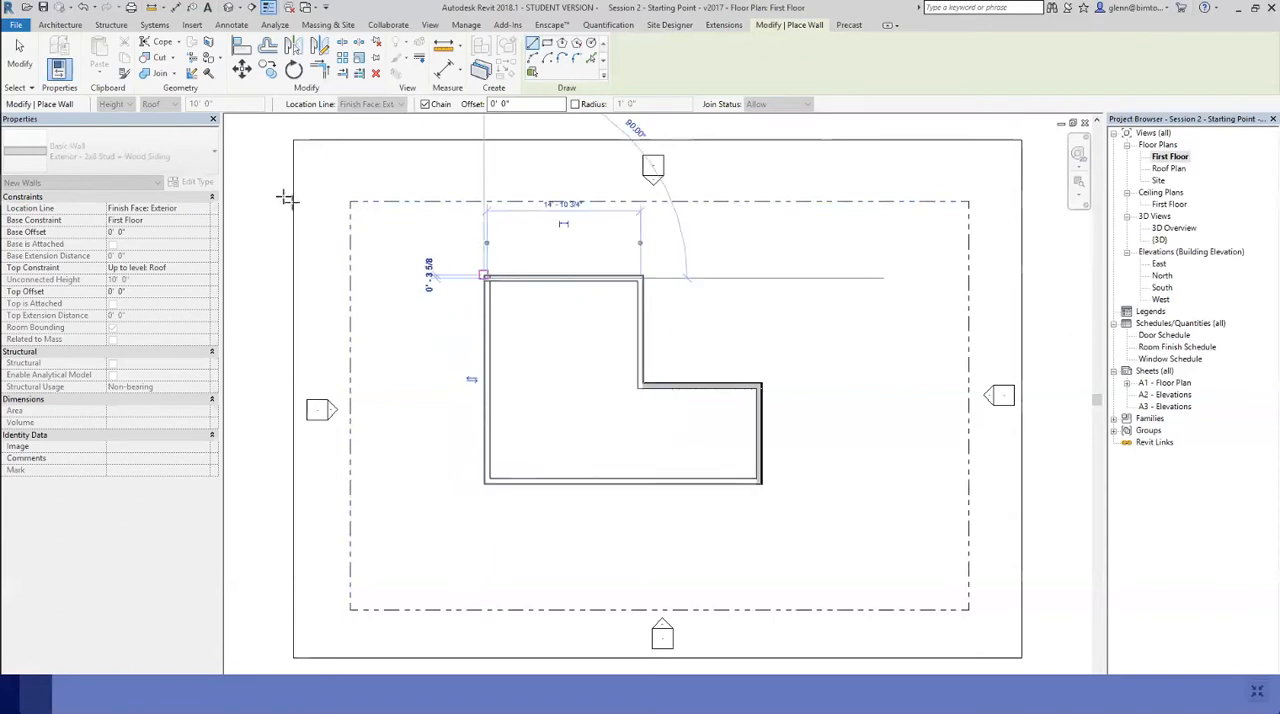
{"action": "key", "text": "Escape"}
{"action": "key", "text": "Escape"}
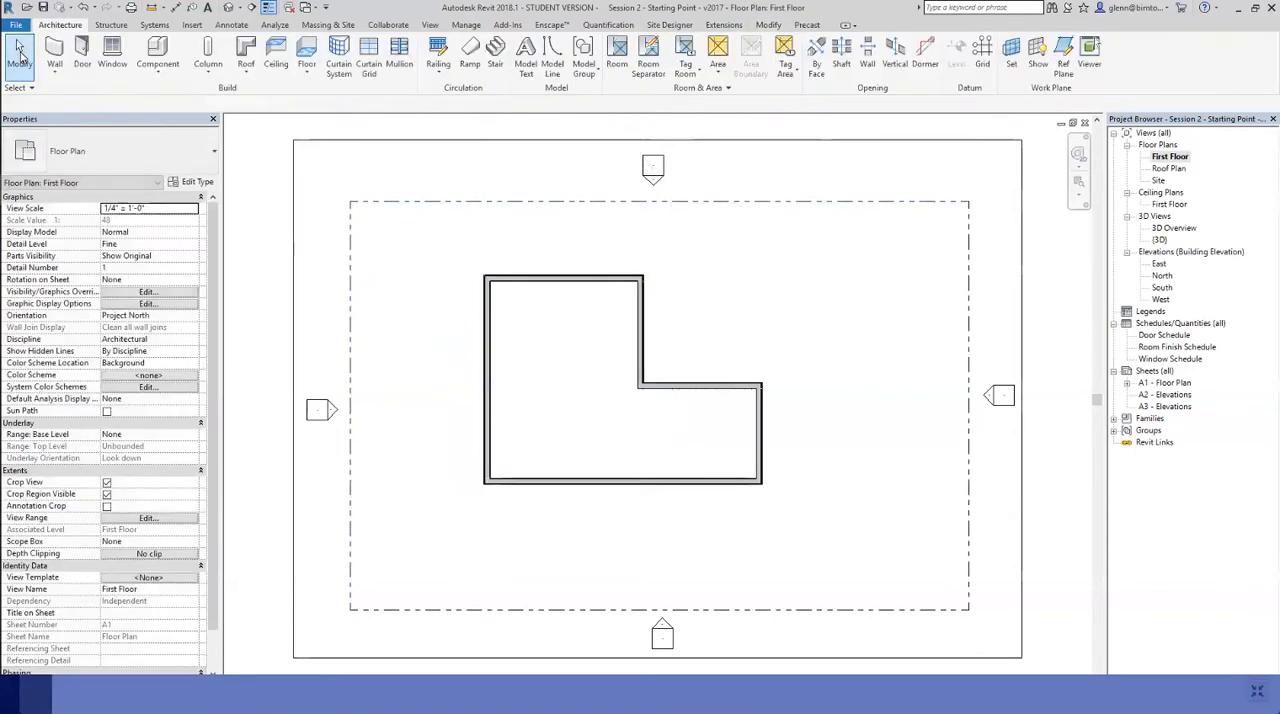
Examine the wall's material layers up close at the inside corner of the L, and return to the full floor plan
{"action": "left_click", "coordinate": [1078, 186]}
{"action": "left_click_drag", "start_coordinate": [470, 259], "coordinate": [783, 511]}
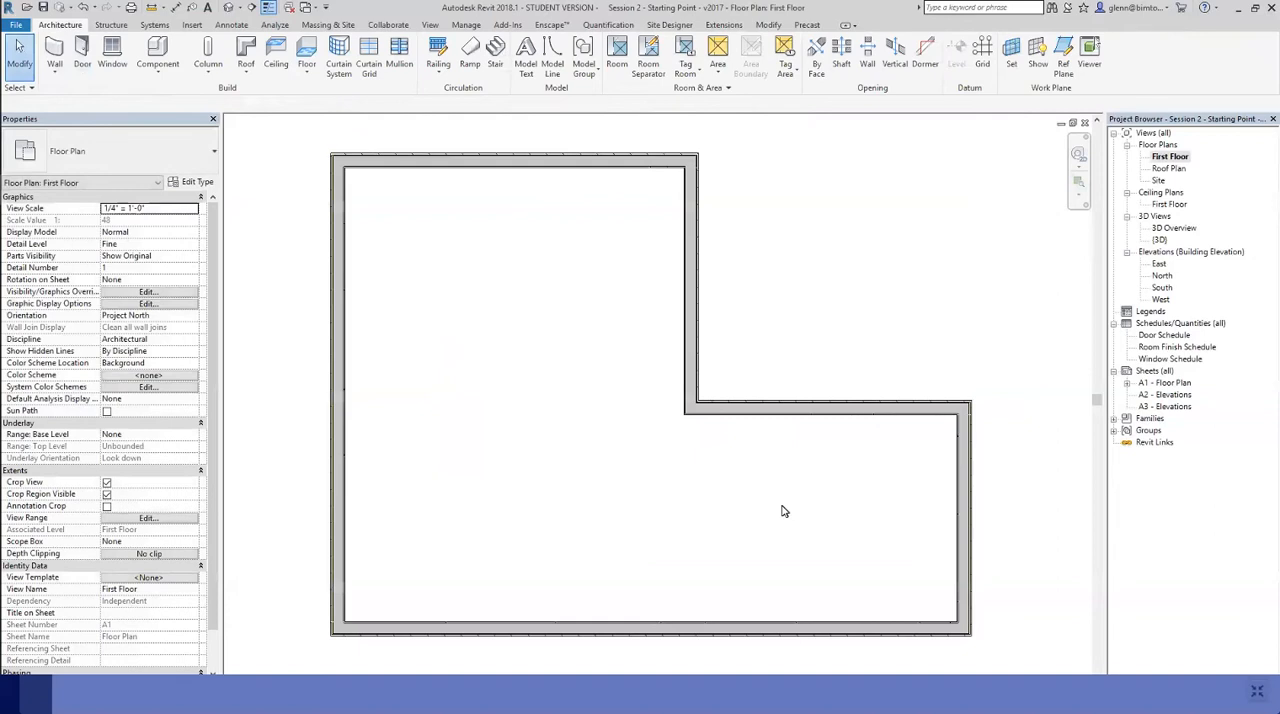
{"action": "left_click", "coordinate": [1079, 184]}
{"action": "left_click_drag", "start_coordinate": [665, 378], "coordinate": [764, 454]}
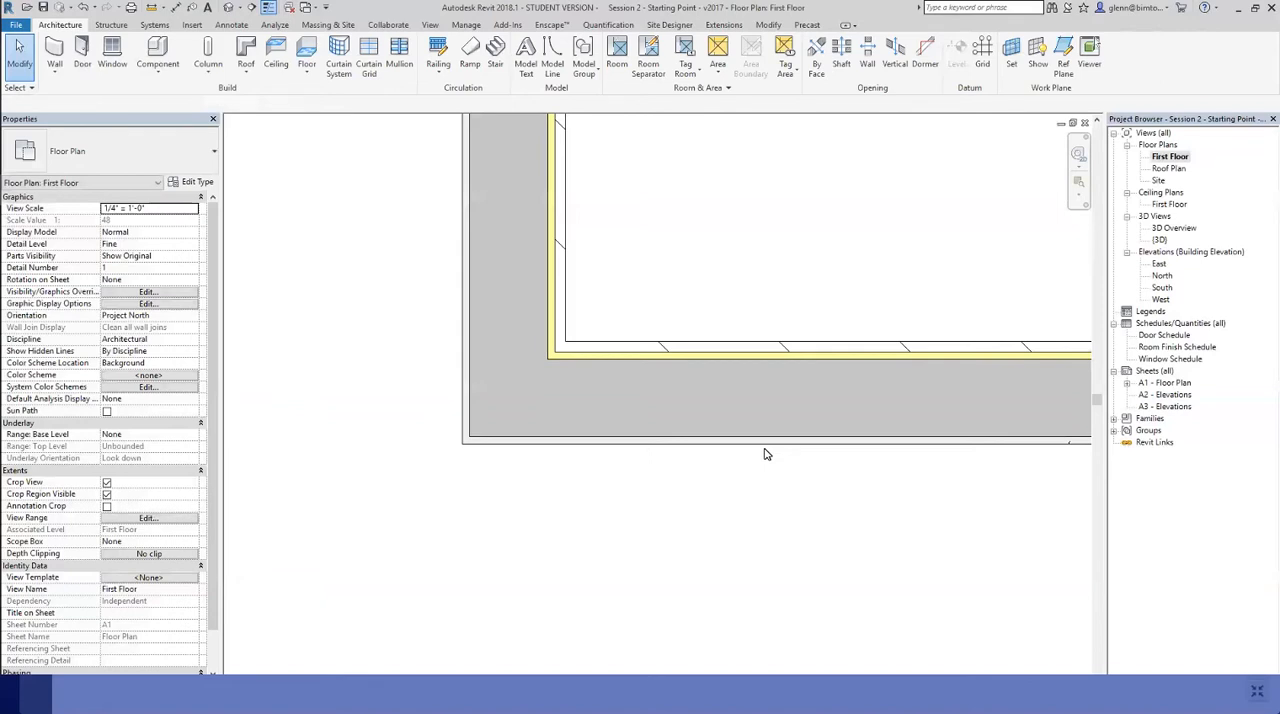
{"action": "left_click", "coordinate": [754, 361]}
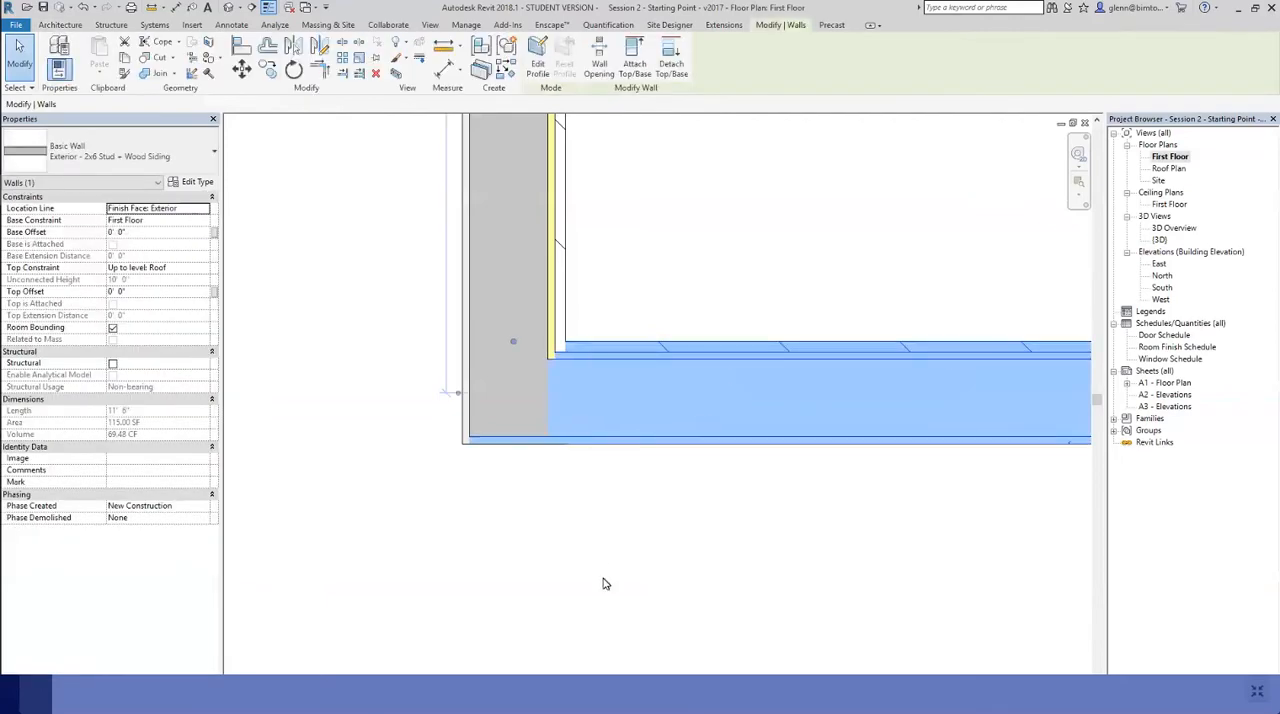
{"action": "left_click", "coordinate": [603, 583]}
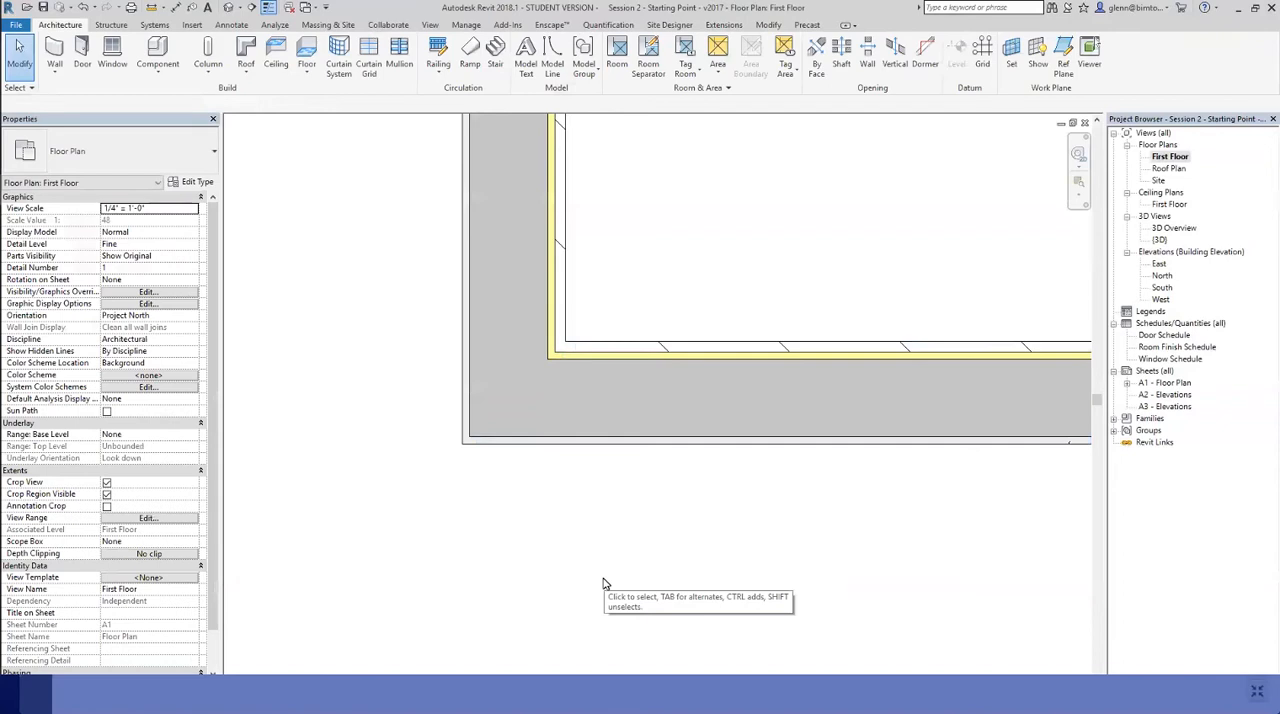
{"action": "left_click", "coordinate": [1078, 195]}
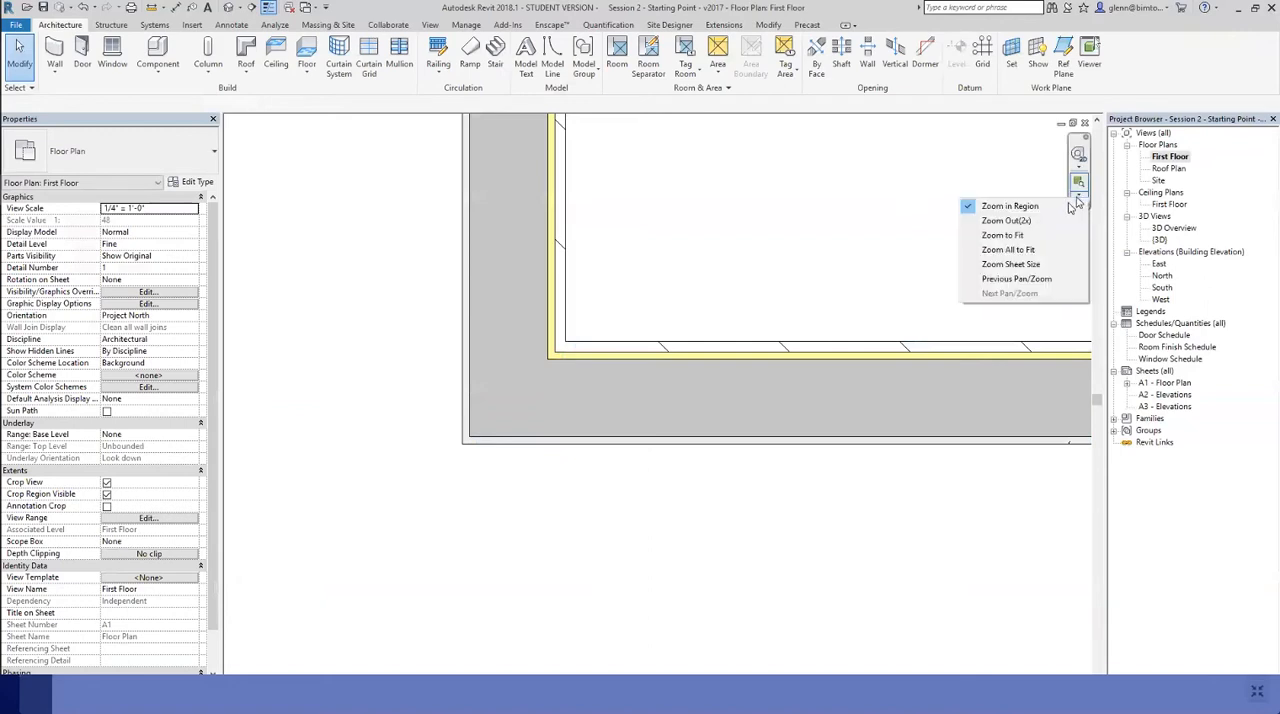
{"action": "left_click", "coordinate": [1003, 235]}
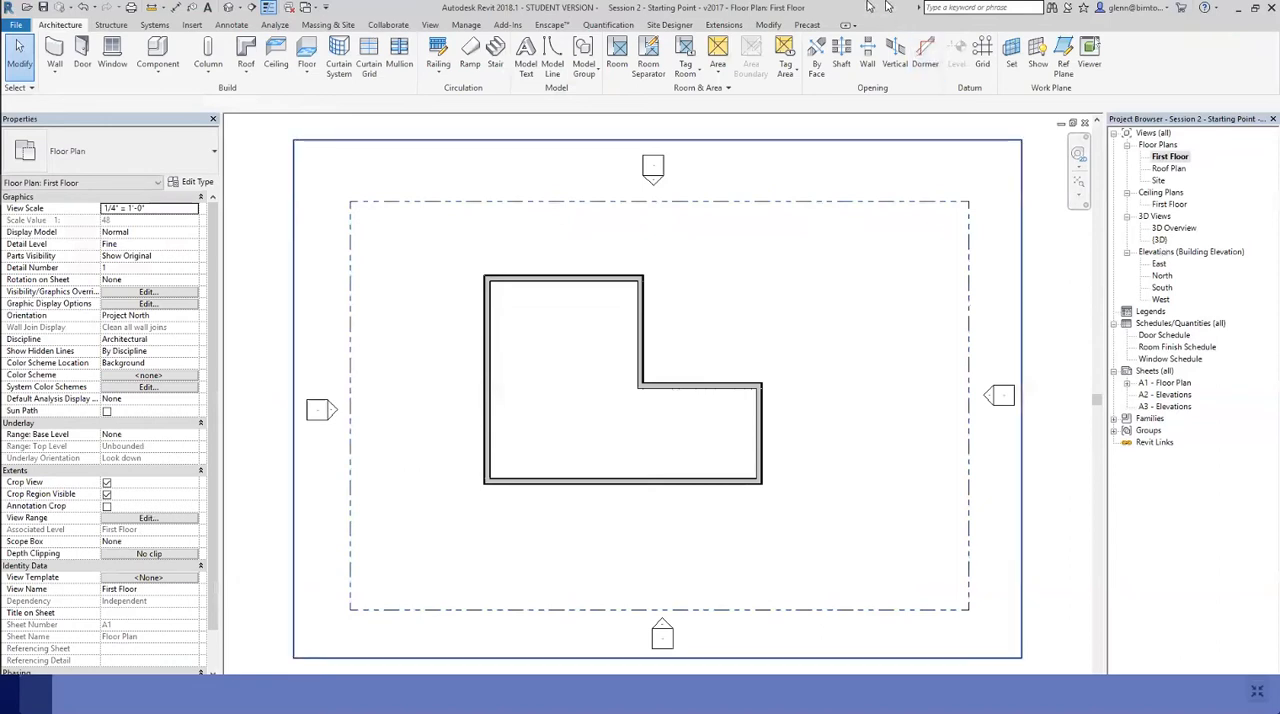
Open the default 3D view, close the South elevation, and tile the 3D view side by side with the First Floor plan
{"action": "left_click", "coordinate": [229, 8]}
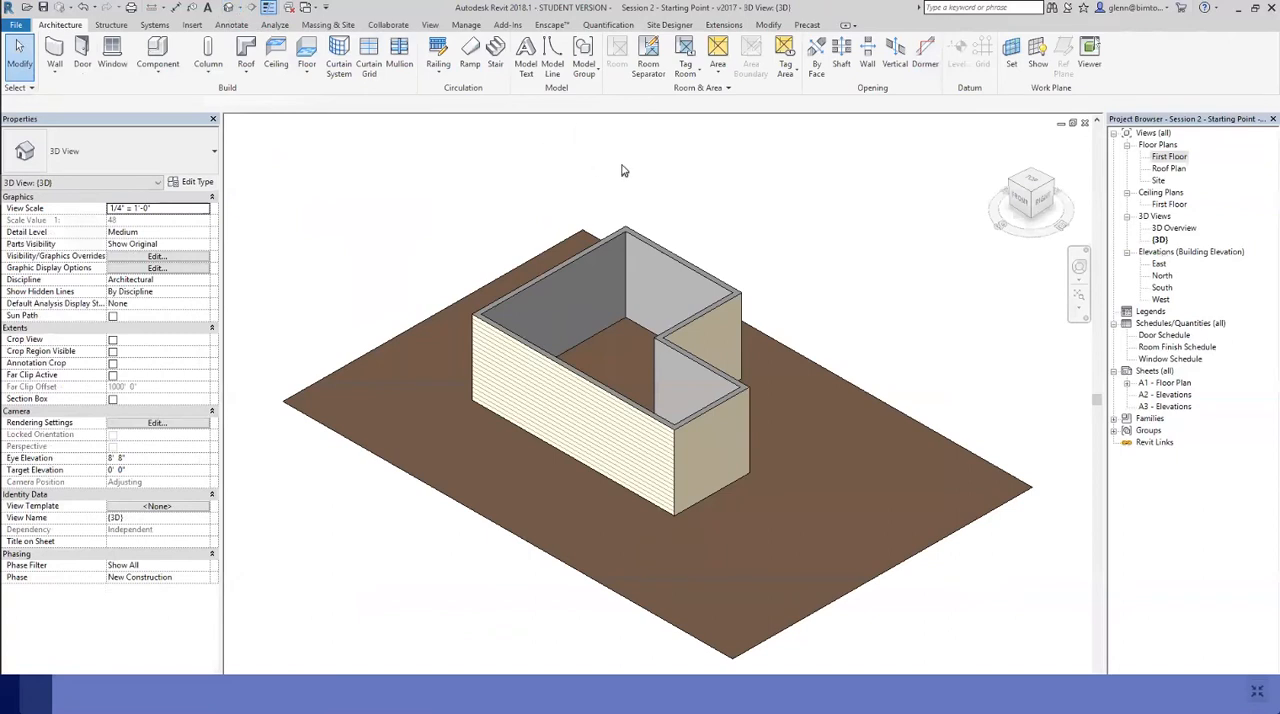
{"action": "left_click", "coordinate": [430, 25]}
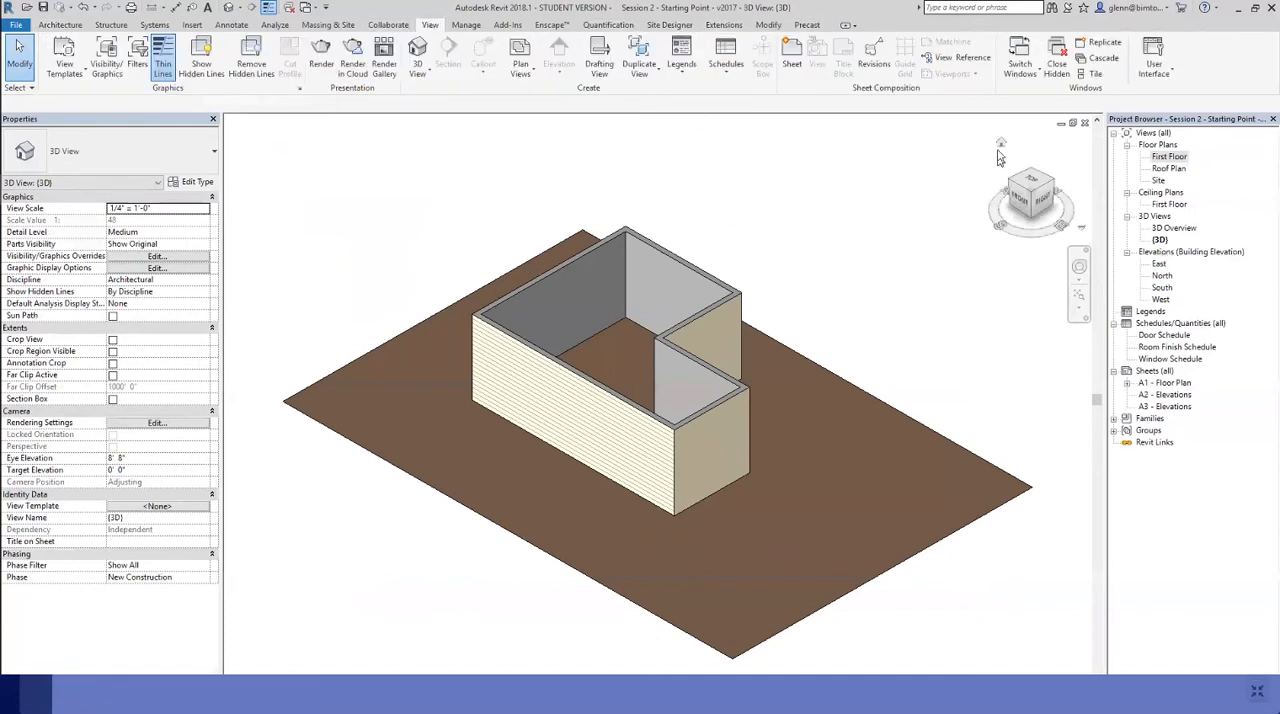
{"action": "left_click", "coordinate": [1092, 75]}
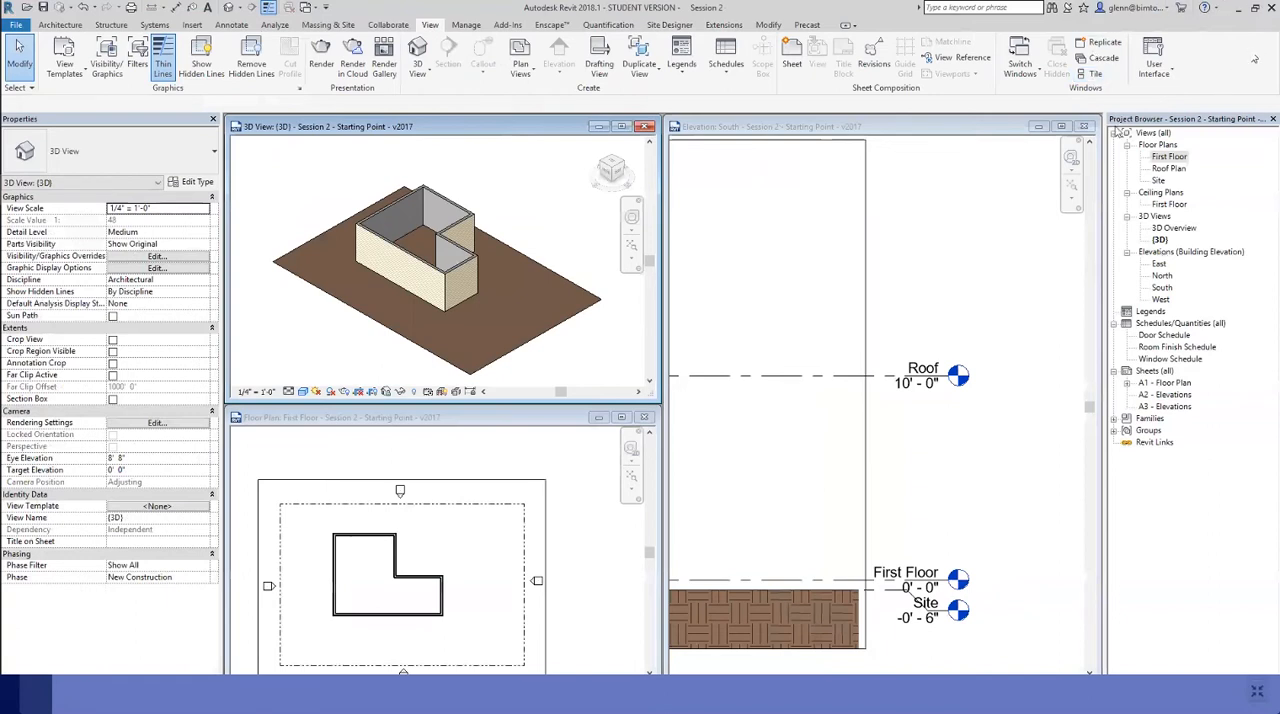
{"action": "left_click", "coordinate": [1085, 128]}
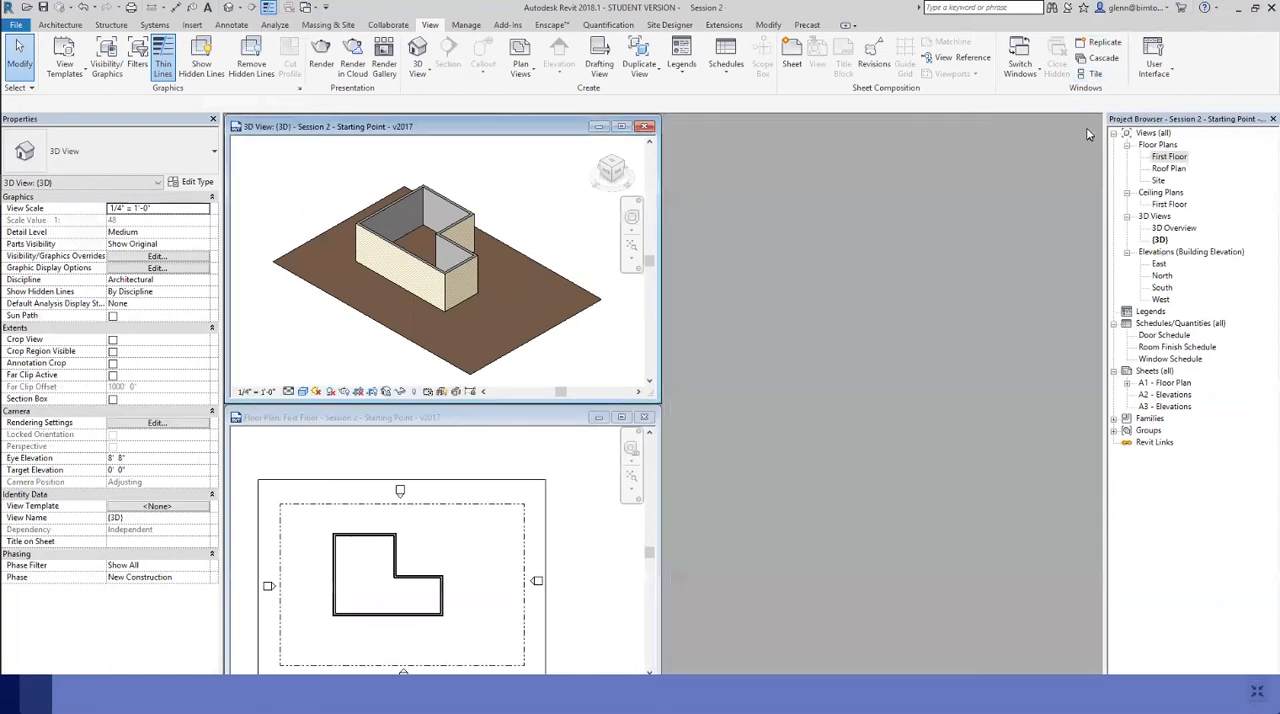
{"action": "left_click", "coordinate": [1096, 76]}
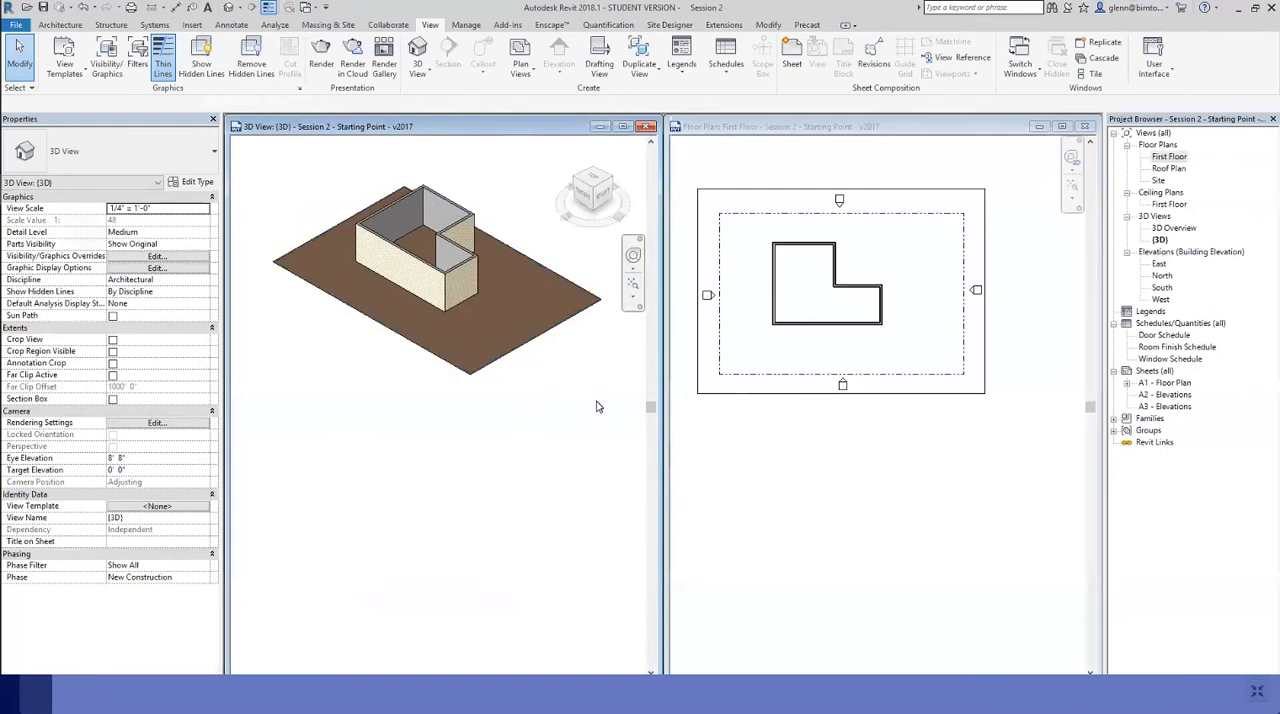
Zoom both the First Floor plan and the 3D view in on the L-shaped walls
{"action": "left_click", "coordinate": [767, 471]}
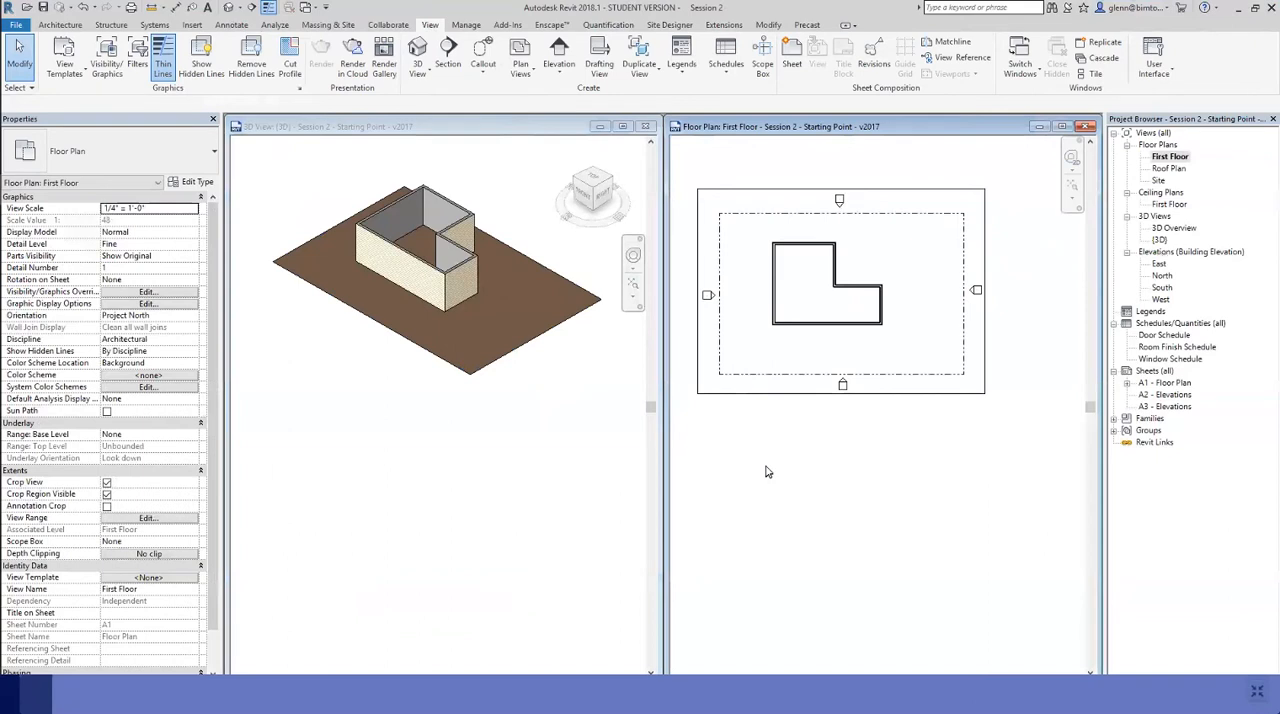
{"action": "key", "text": "z"}
{"action": "key", "text": "r"}
{"action": "left_click_drag", "start_coordinate": [769, 243], "coordinate": [902, 345]}
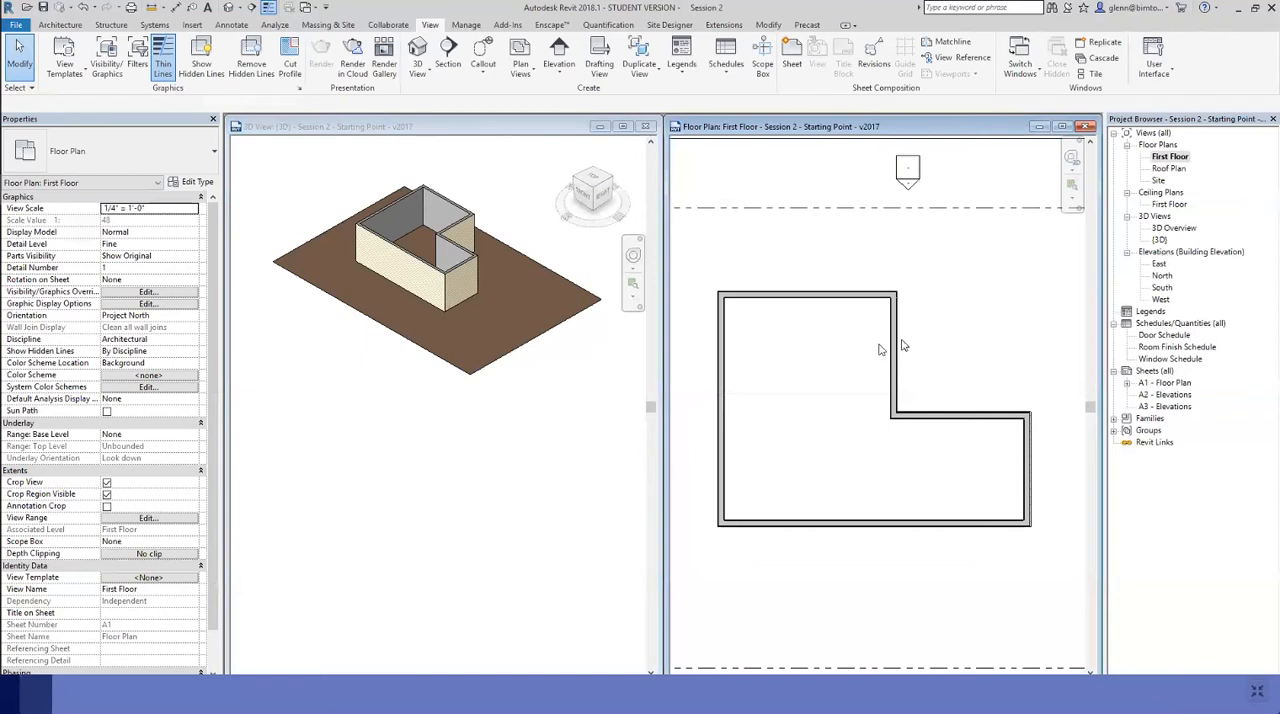
{"action": "left_click", "coordinate": [505, 475]}
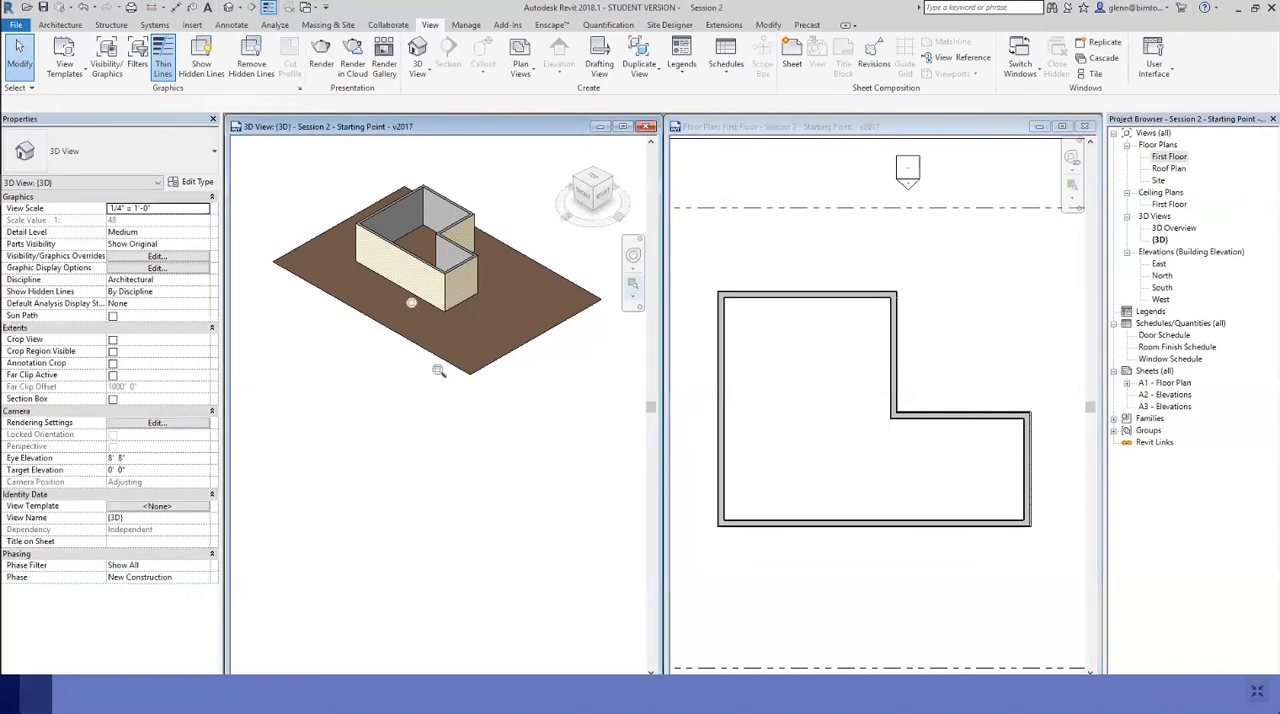
{"action": "key", "text": "z"}
{"action": "key", "text": "r"}
{"action": "left_click_drag", "start_coordinate": [333, 169], "coordinate": [503, 321]}
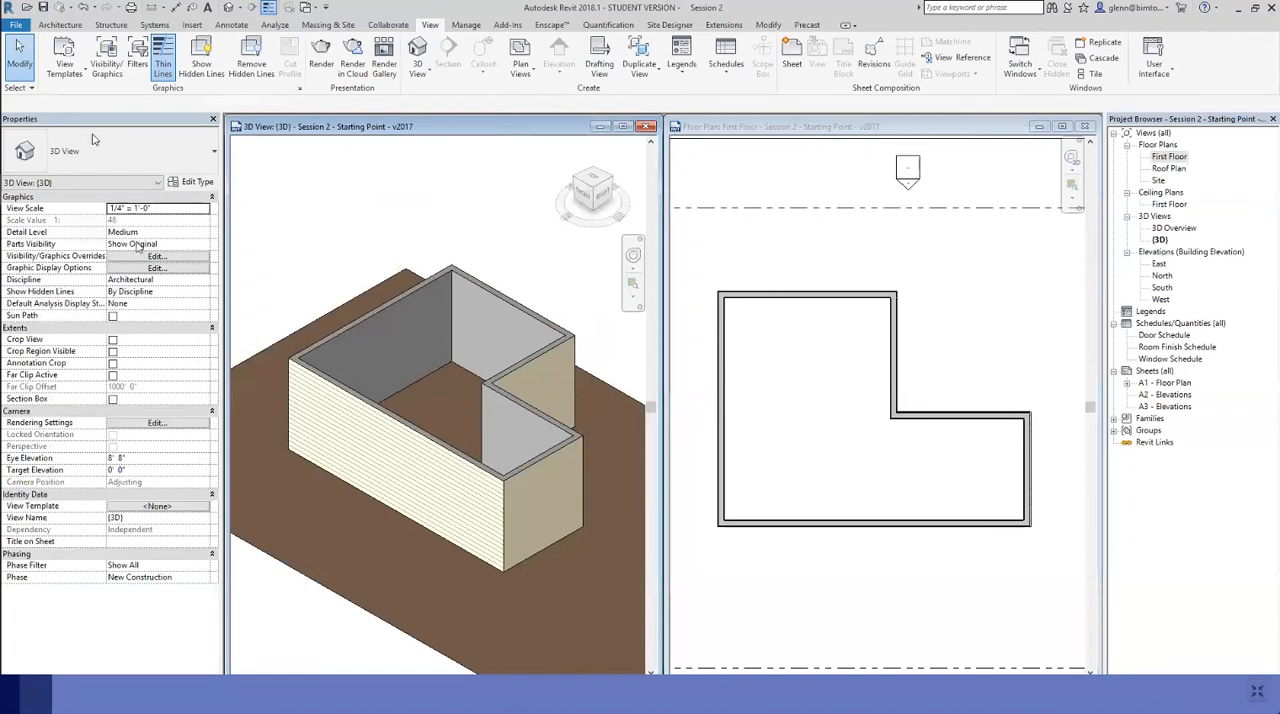
Flip the vertical wall at the L's notch to swap its exterior and interior faces, and flip it back to its original orientation
{"action": "left_click", "coordinate": [897, 373]}
{"action": "left_click", "coordinate": [894, 364]}
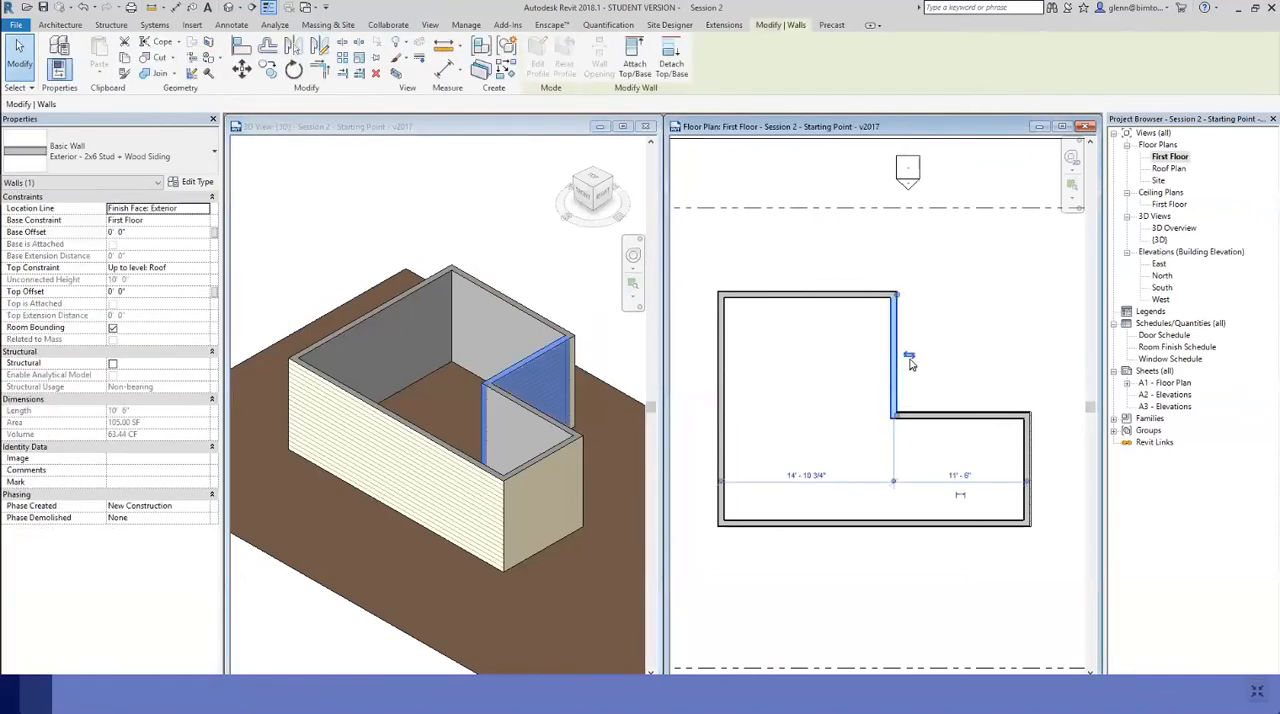
{"action": "left_click_drag", "start_coordinate": [906, 363], "coordinate": [907, 358]}
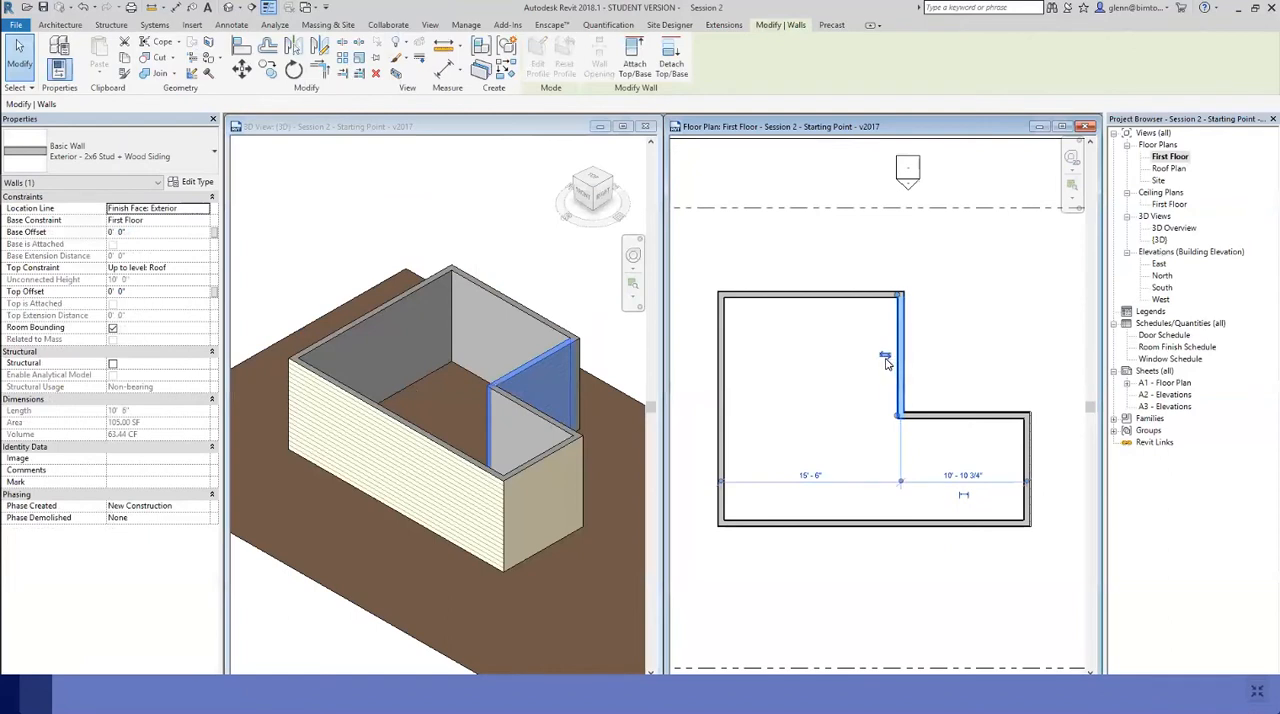
{"action": "left_click", "coordinate": [885, 355]}
{"action": "left_click", "coordinate": [909, 357]}
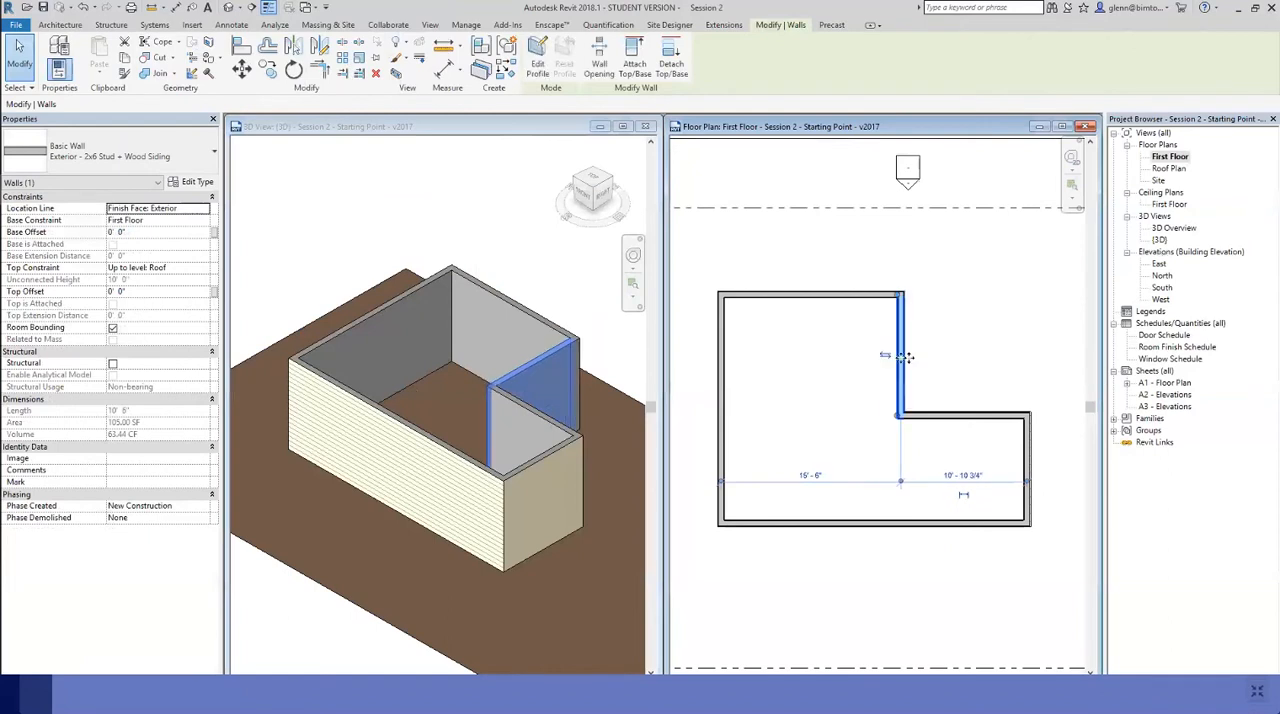
{"action": "left_click", "coordinate": [885, 355]}
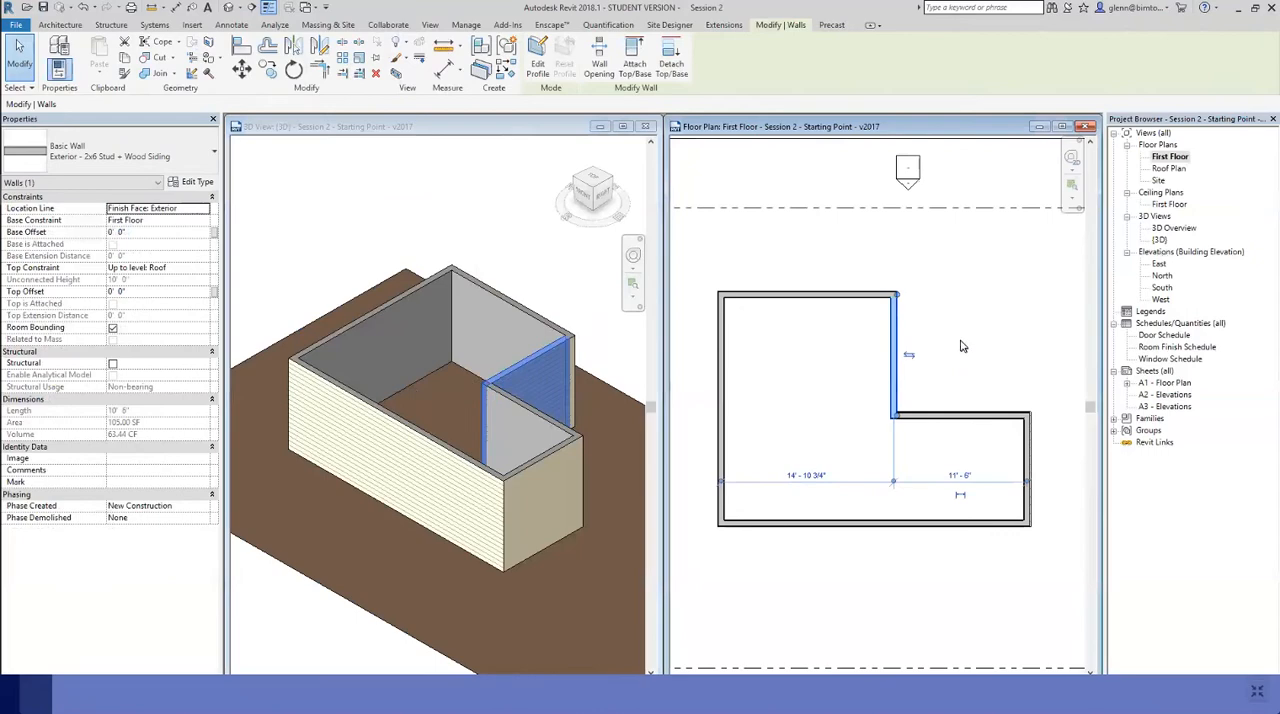
{"action": "left_click", "coordinate": [928, 364]}
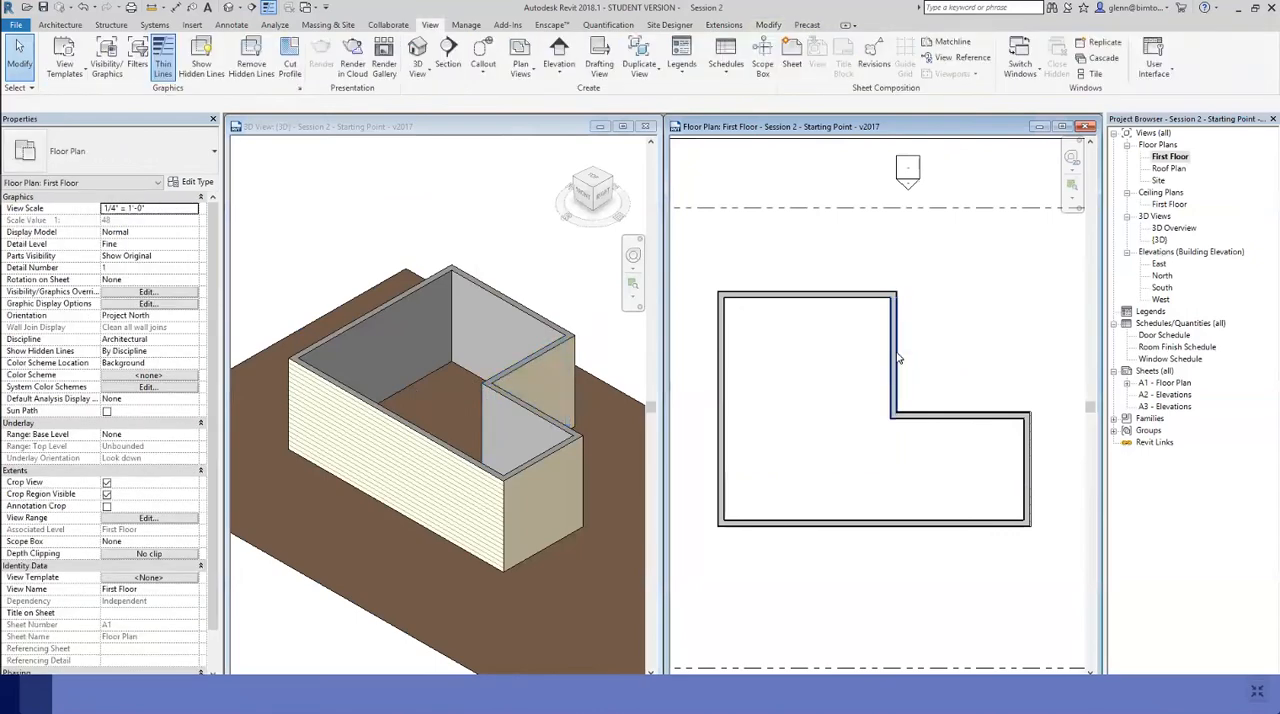
{"action": "left_click", "coordinate": [895, 360]}
{"action": "left_click", "coordinate": [909, 357]}
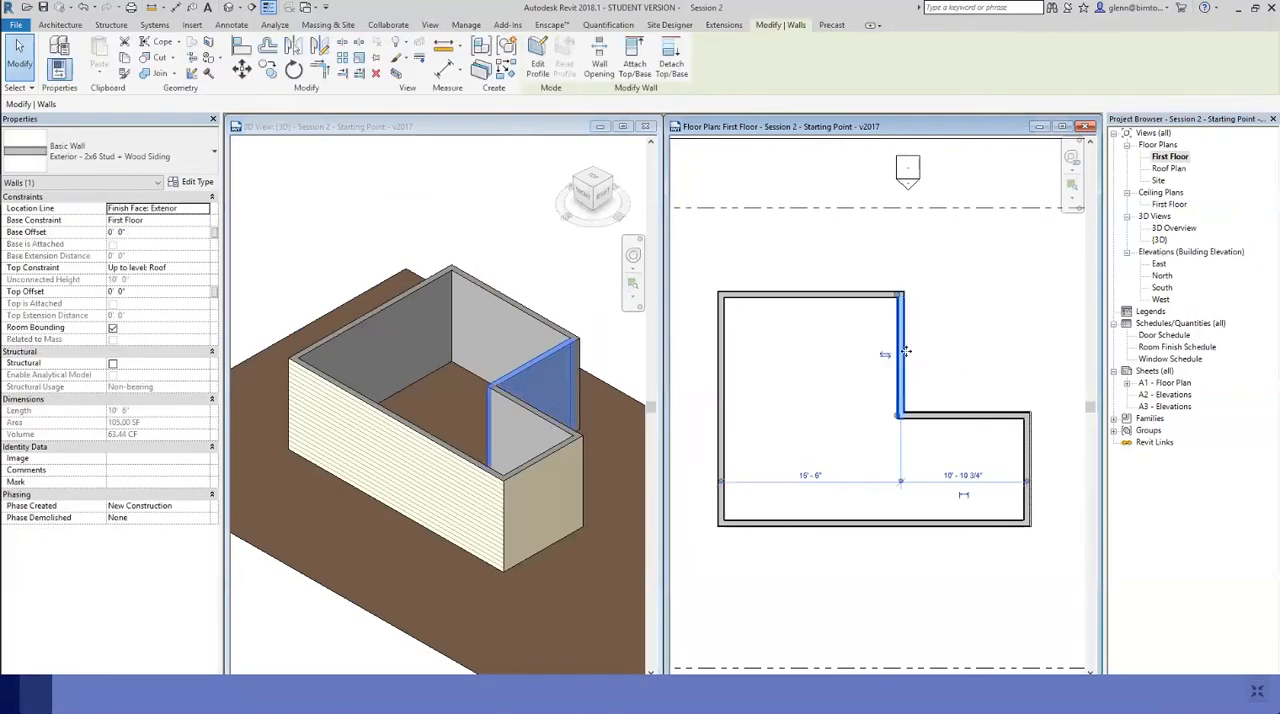
{"action": "left_click", "coordinate": [887, 355]}
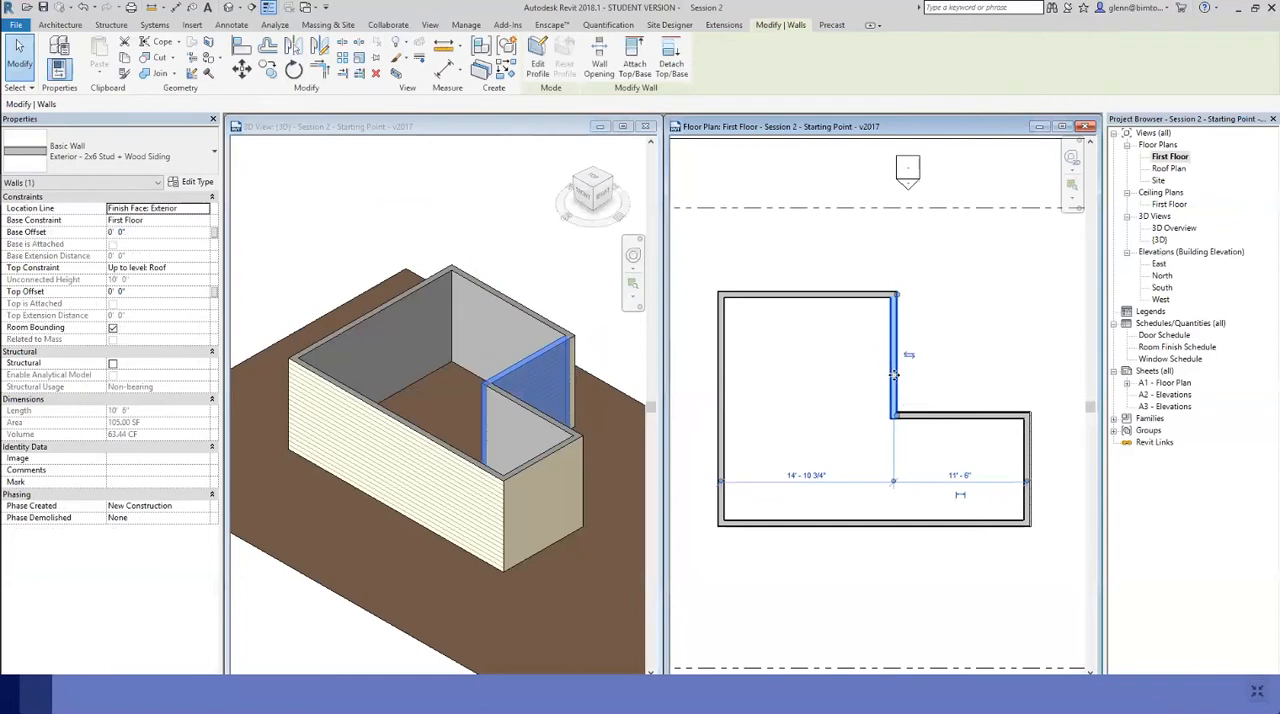
Move the notch's vertical wall in the plan to about 6' from the right exterior wall
{"action": "left_click_drag", "start_coordinate": [900, 375], "coordinate": [957, 376]}
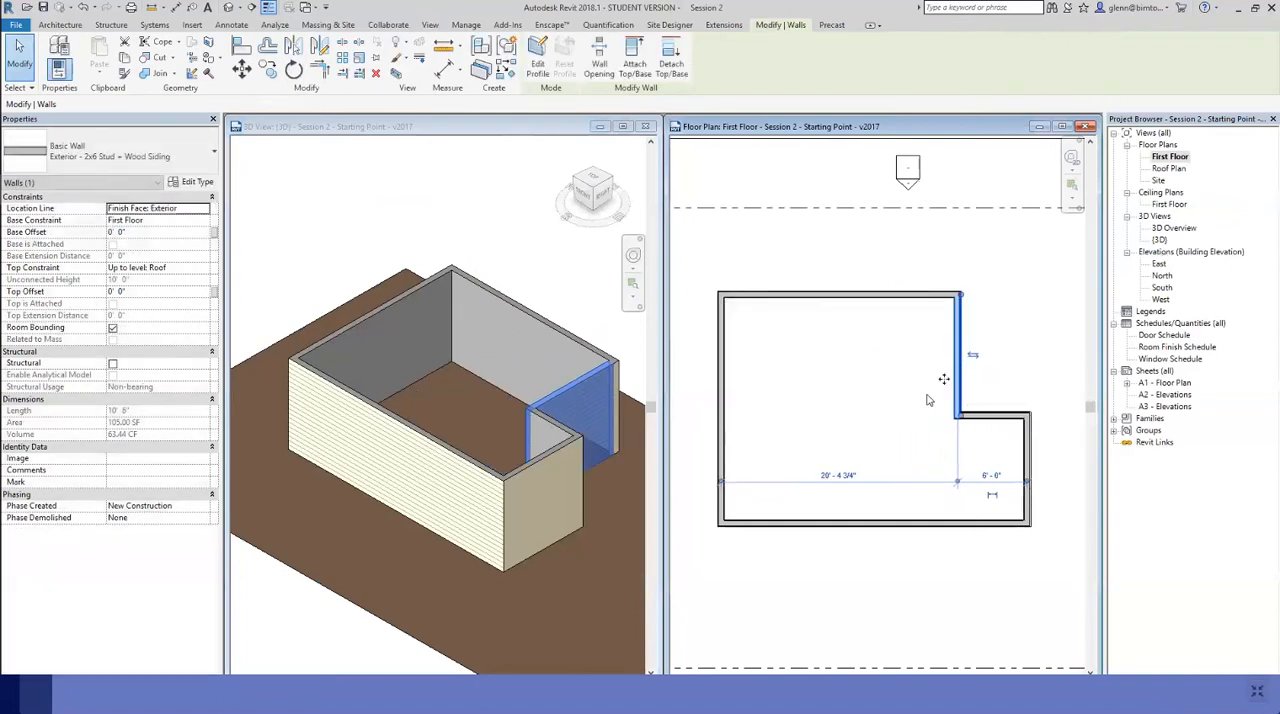
{"action": "left_click", "coordinate": [985, 476]}
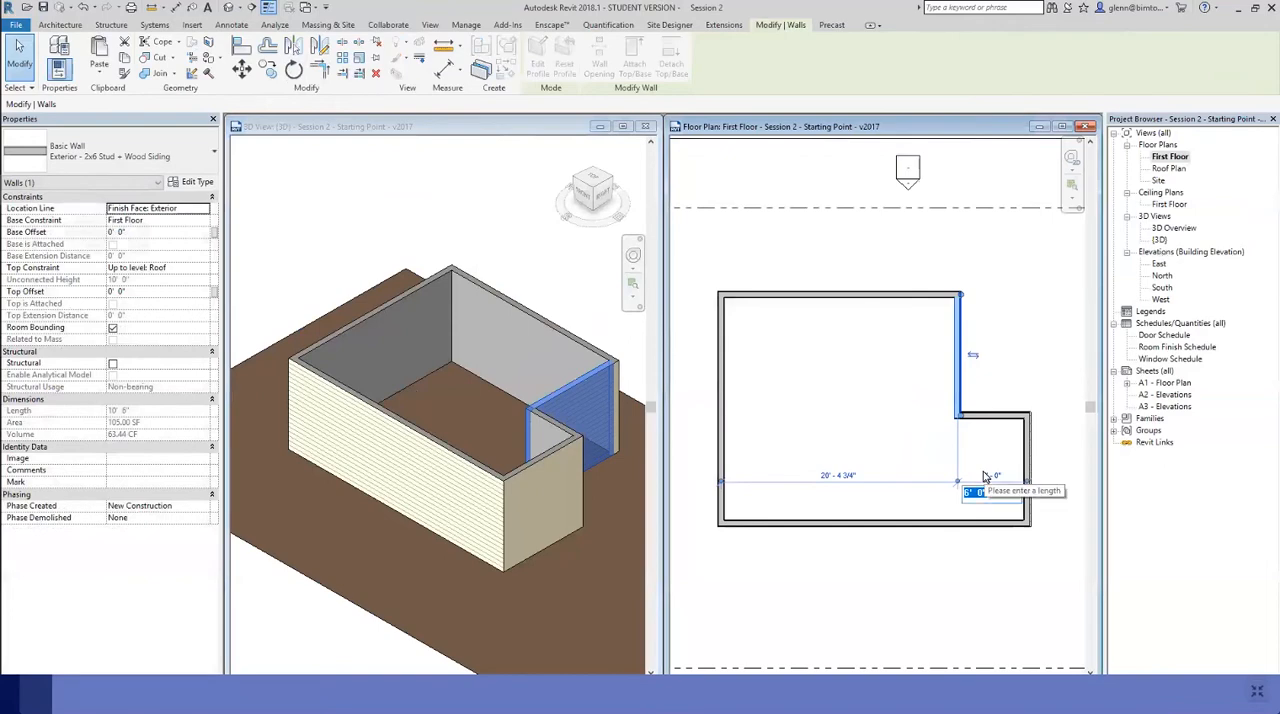
{"action": "left_click", "coordinate": [996, 307]}
{"action": "left_click", "coordinate": [996, 313]}
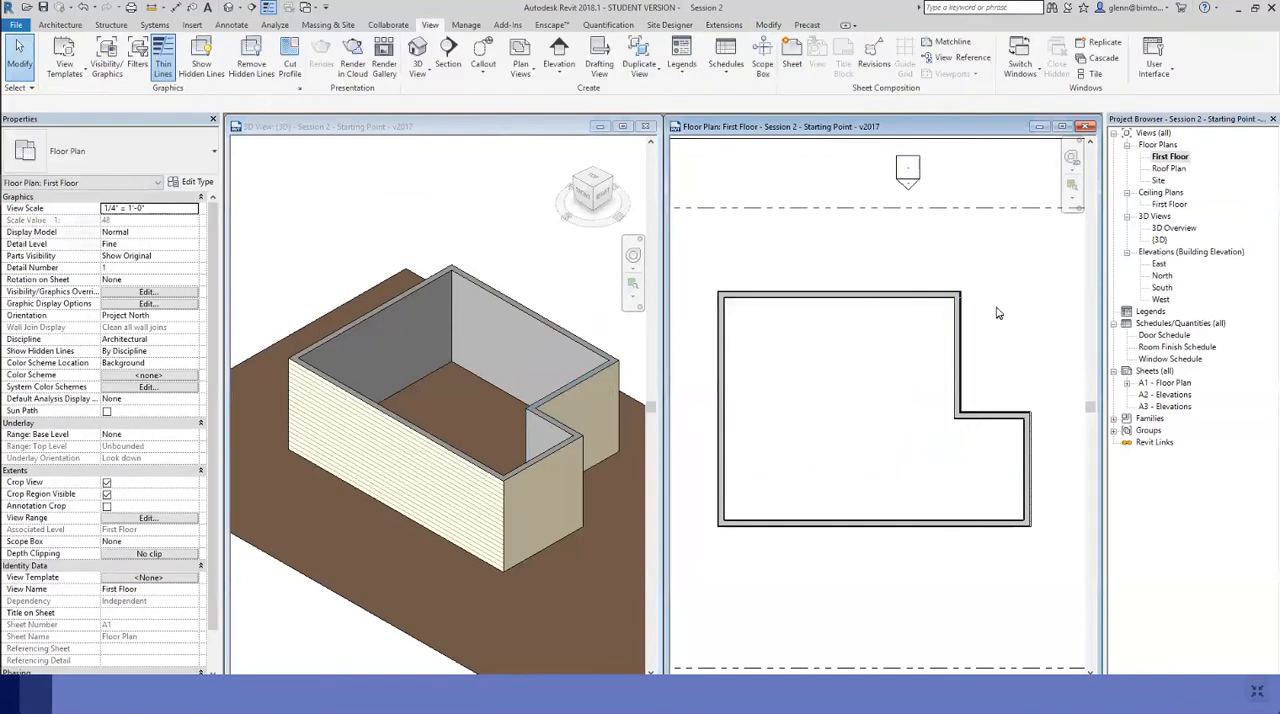
Set the notch wall's distance from the right exterior wall to 8', and change it to 10'
{"action": "left_click", "coordinate": [960, 348]}
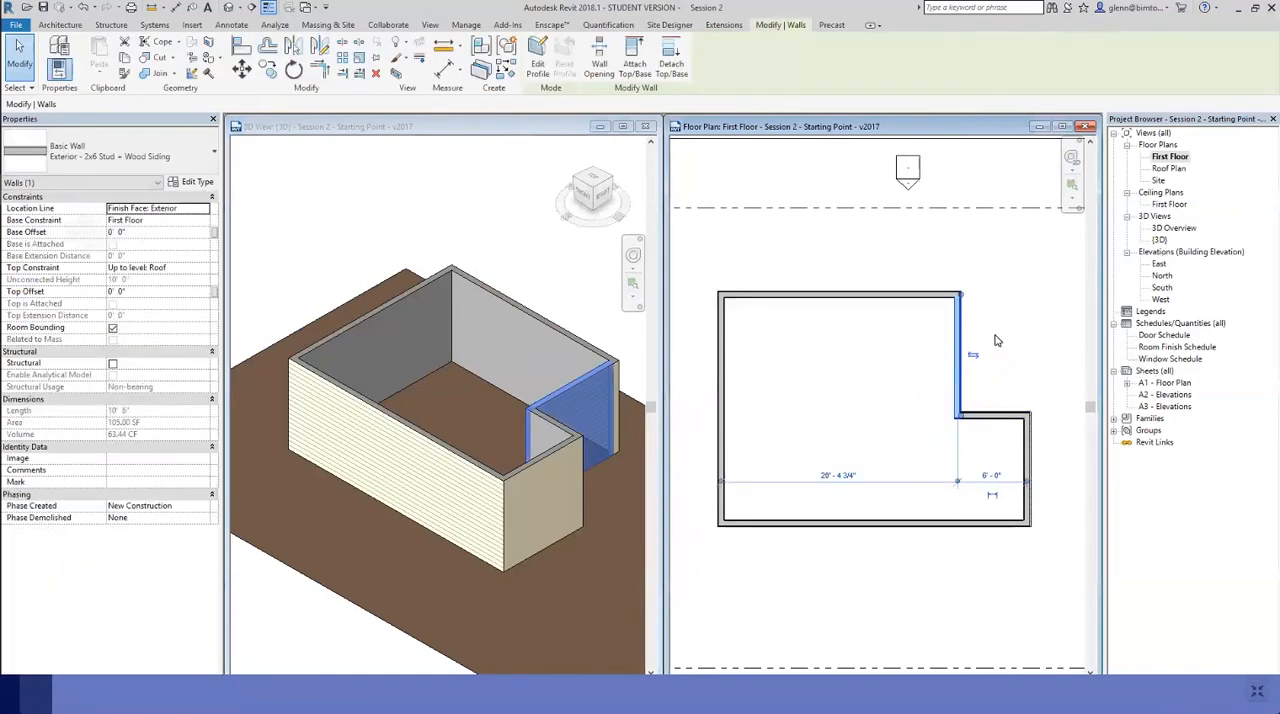
{"action": "left_click", "coordinate": [991, 476]}
{"action": "type", "text": "8"}
{"action": "key", "text": "Return"}
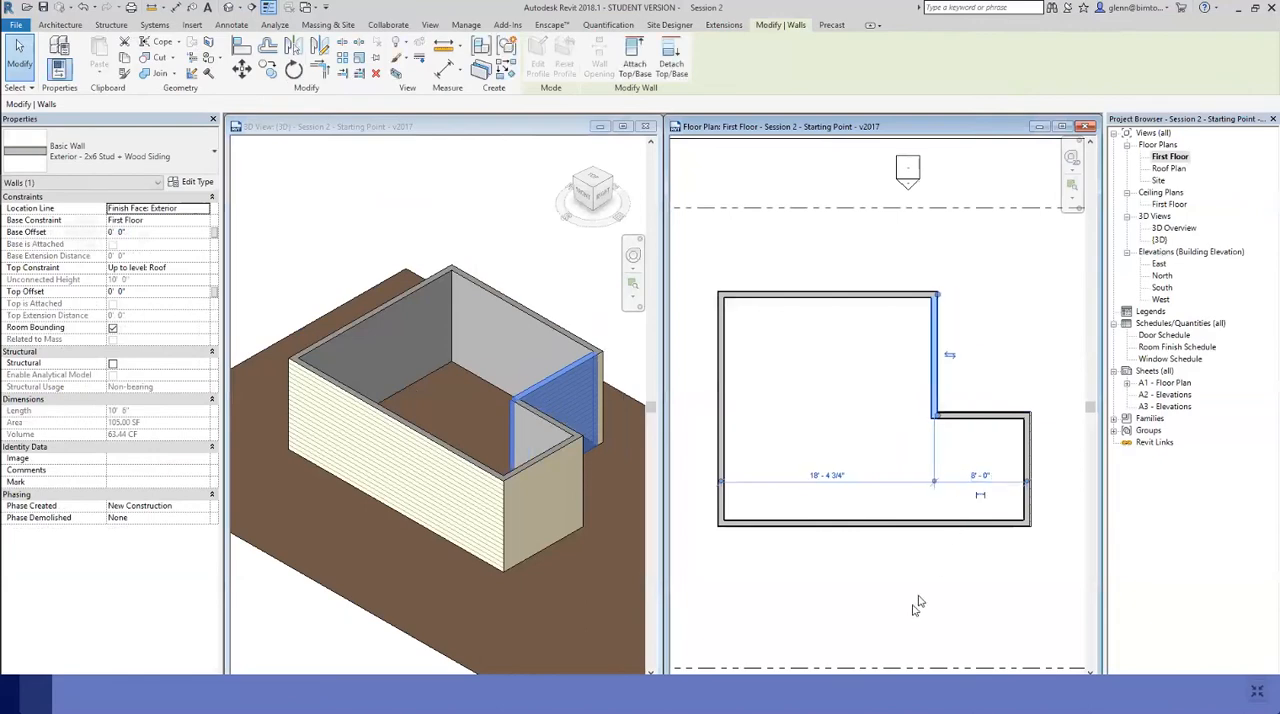
{"action": "left_click", "coordinate": [972, 477]}
{"action": "type", "text": "10"}
{"action": "key", "text": "Return"}
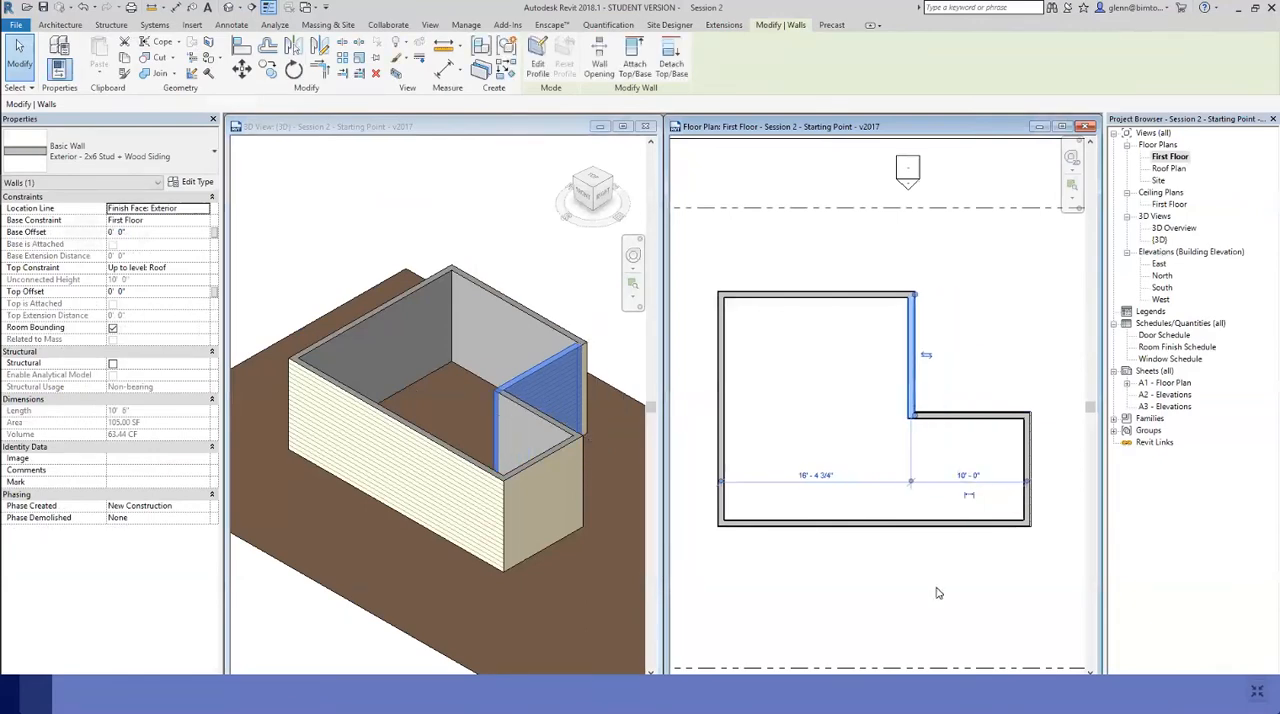
{"action": "left_click", "coordinate": [938, 594]}
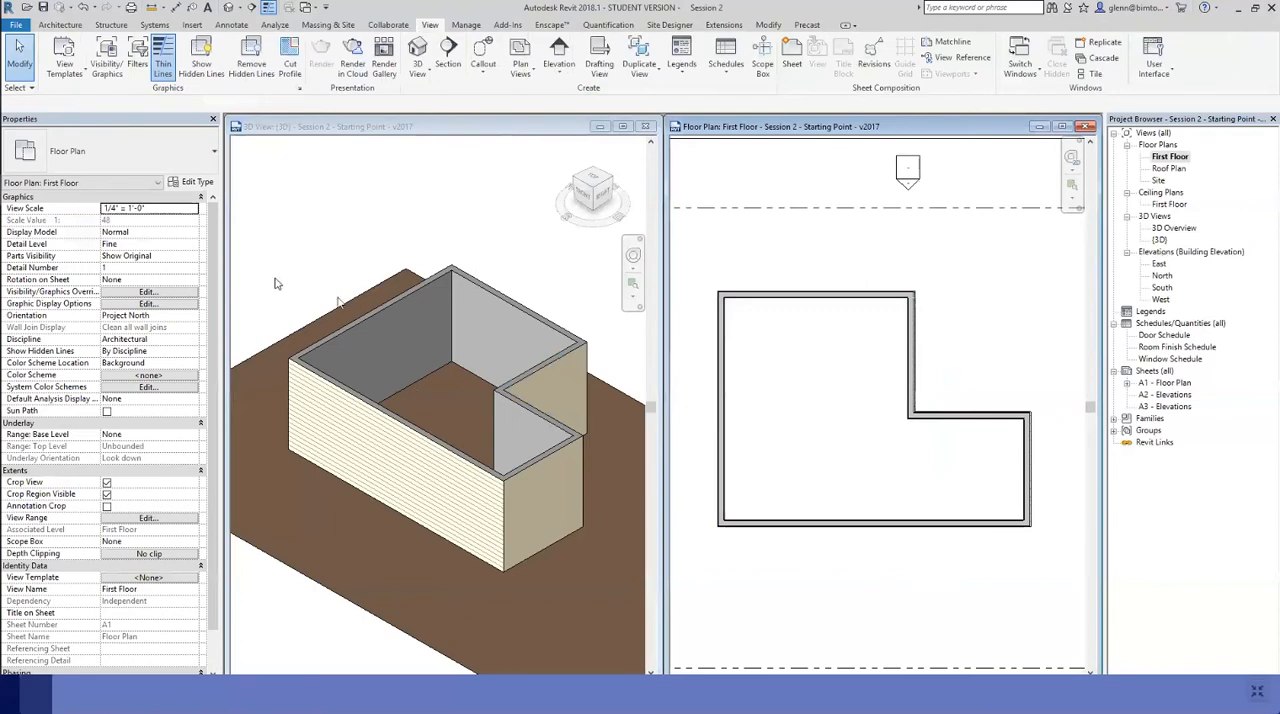
Draw a vertical Interior - 2x4 Stud + Gyp Bd wall from the lower to the upper exterior wall, about 7' 6" left of the notch wall
{"action": "left_click", "coordinate": [60, 24]}
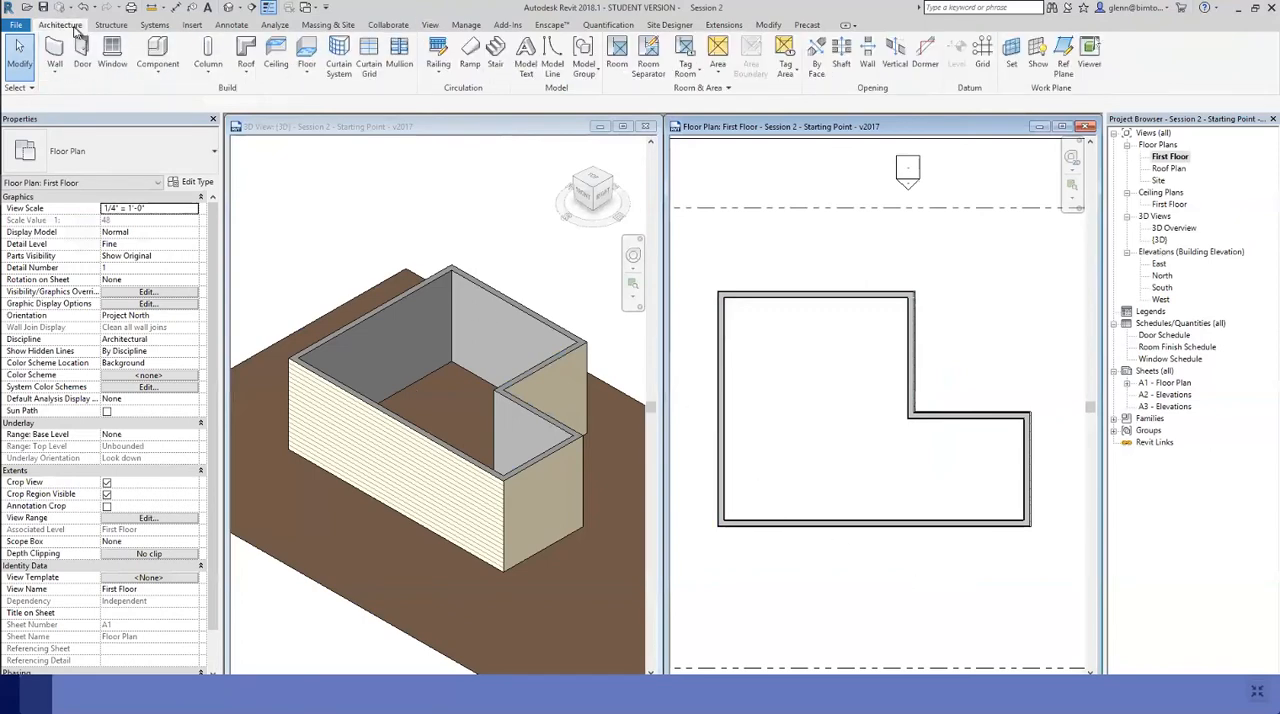
{"action": "left_click", "coordinate": [56, 66]}
{"action": "left_click", "coordinate": [60, 92]}
{"action": "left_click", "coordinate": [80, 157]}
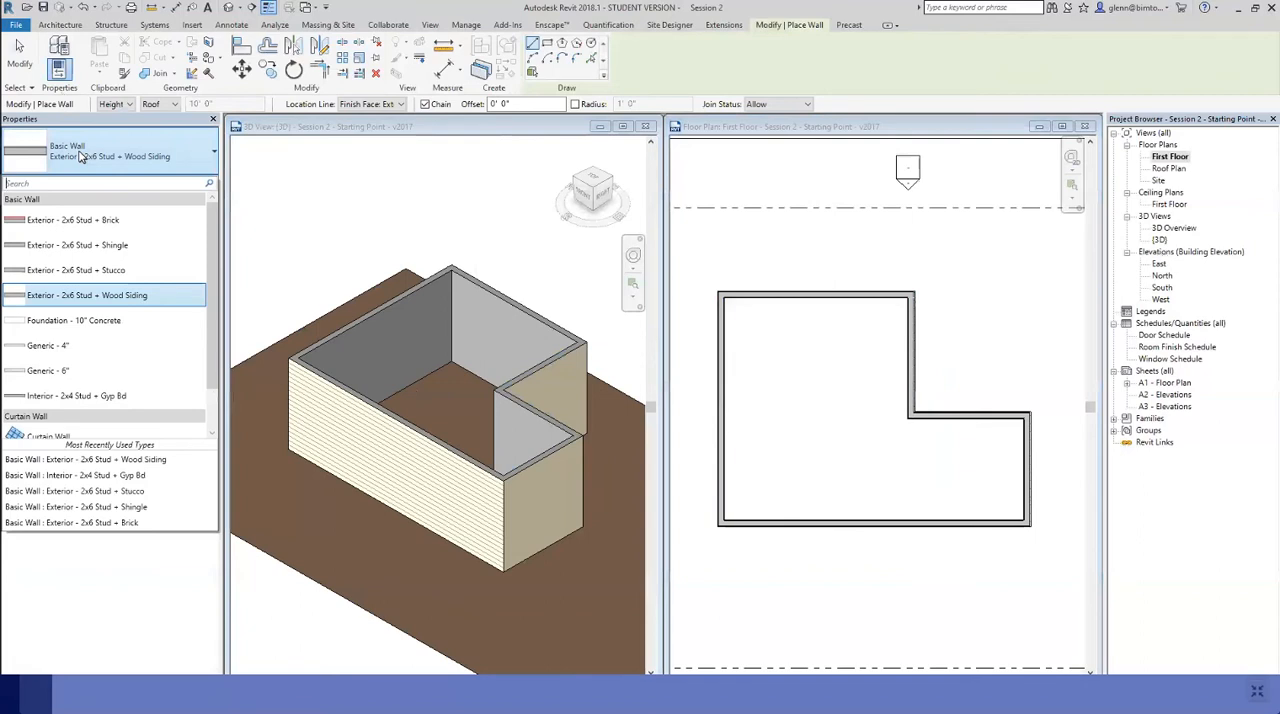
{"action": "left_click", "coordinate": [35, 395]}
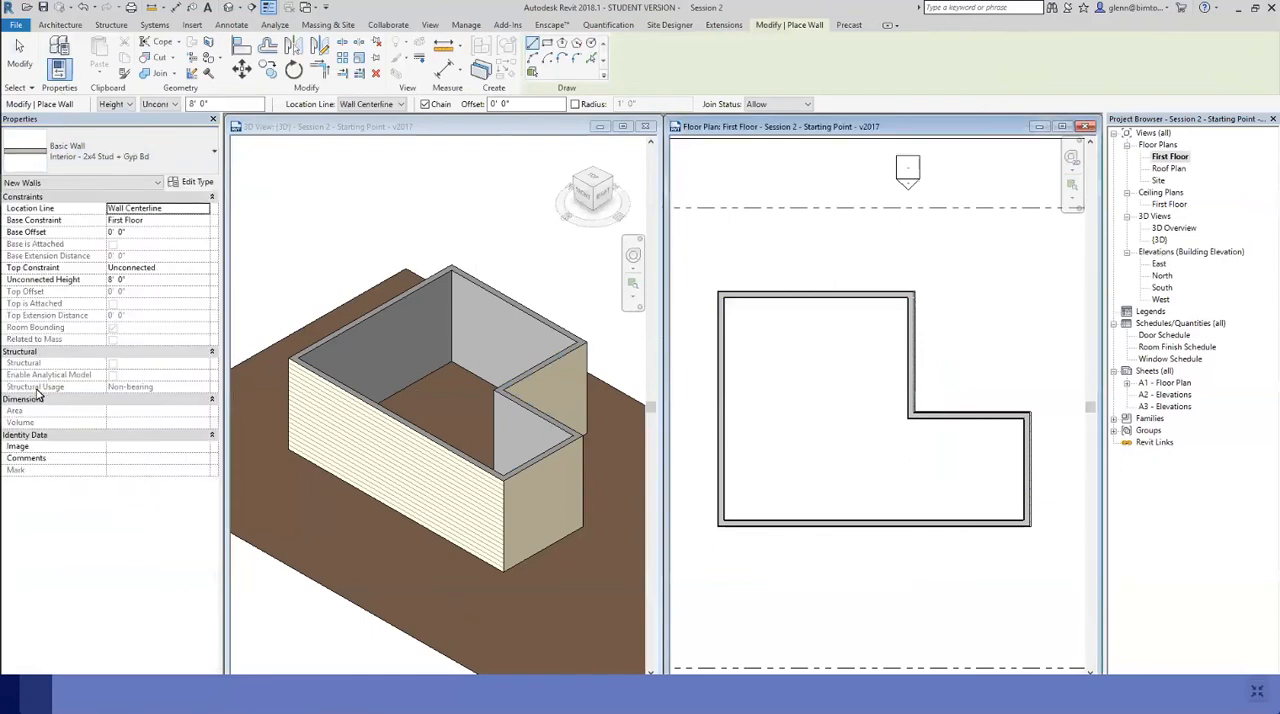
{"action": "left_click", "coordinate": [824, 520]}
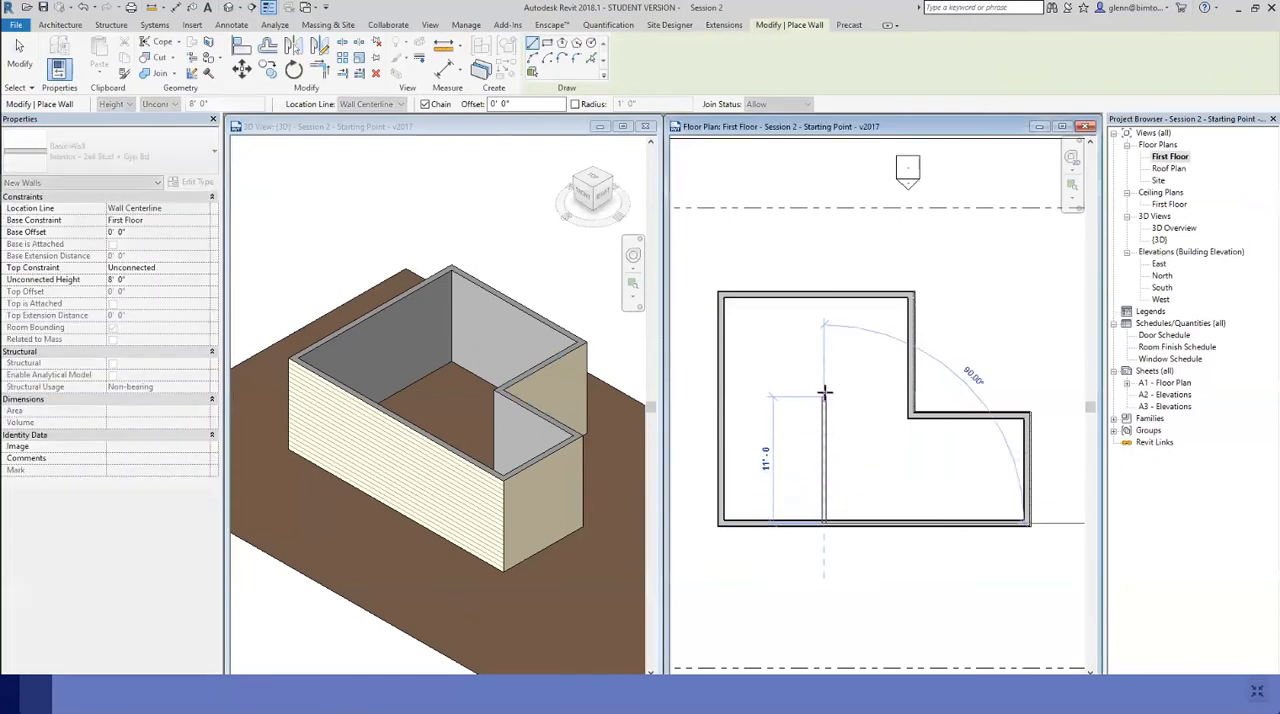
{"action": "left_click", "coordinate": [825, 293]}
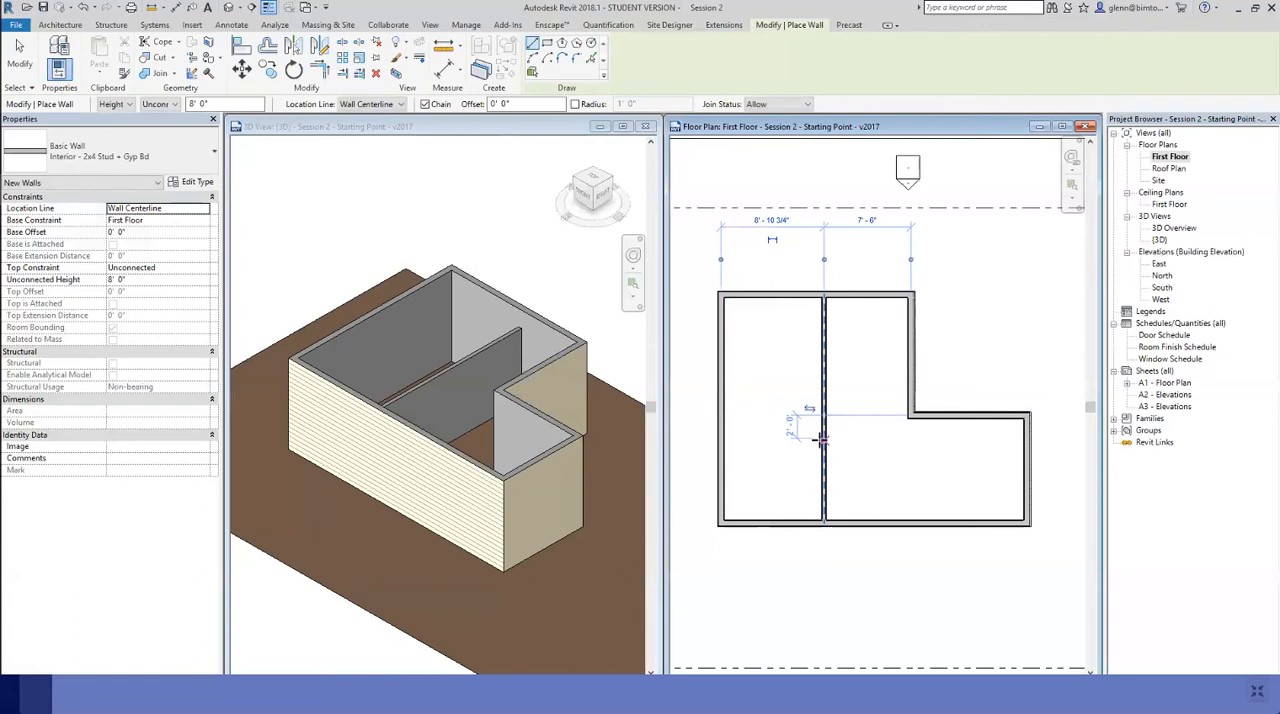
{"action": "left_click", "coordinate": [19, 53]}
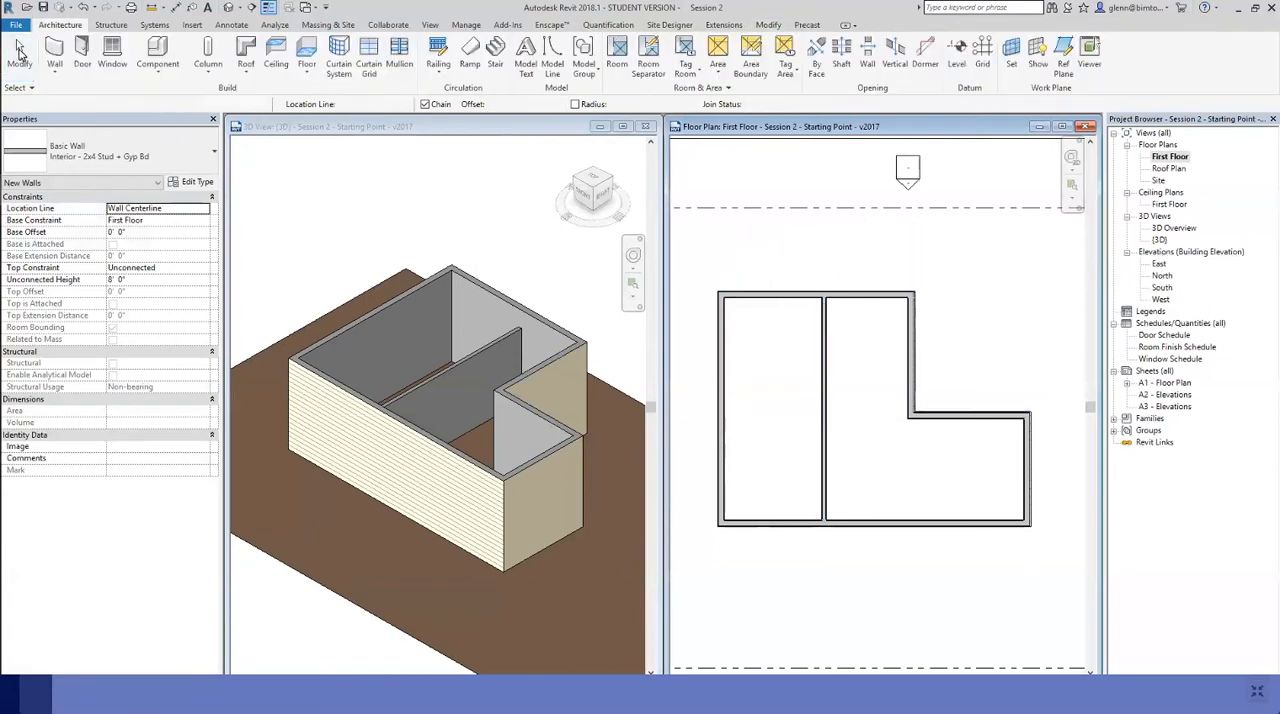
Constrain the top of the existing interior partition up to the Roof level
{"action": "left_click", "coordinate": [436, 375]}
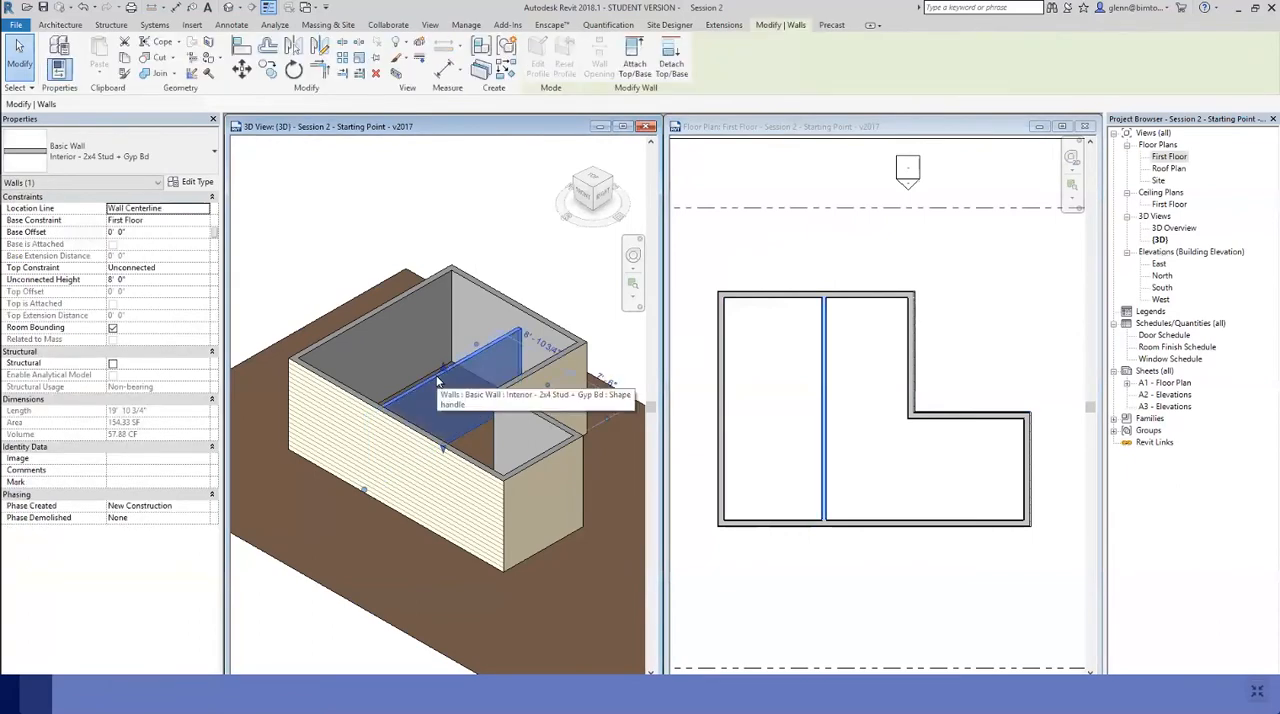
{"action": "left_click", "coordinate": [203, 269]}
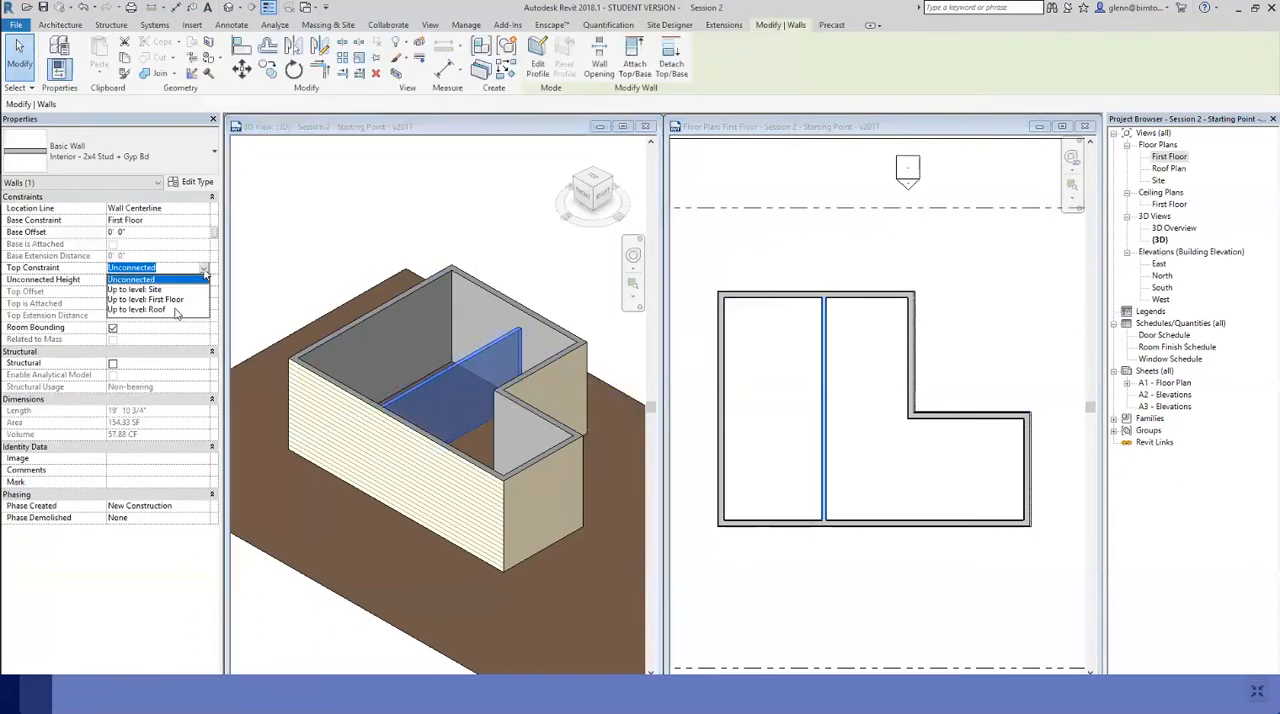
{"action": "left_click", "coordinate": [180, 309]}
{"action": "left_click", "coordinate": [313, 251]}
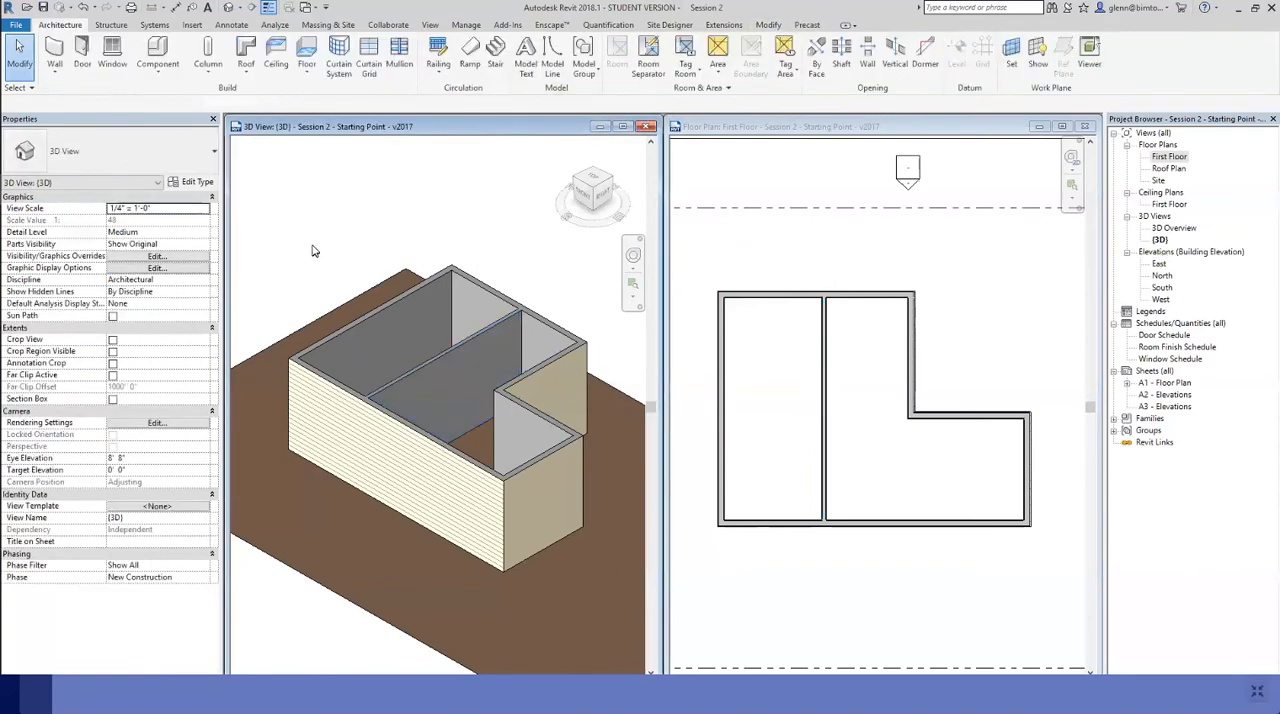
Draw a horizontal Interior - 2x4 Stud + Gyp Bd wall up to level Roof, from the left exterior wall's midpoint to the vertical partition
{"action": "left_click", "coordinate": [55, 52]}
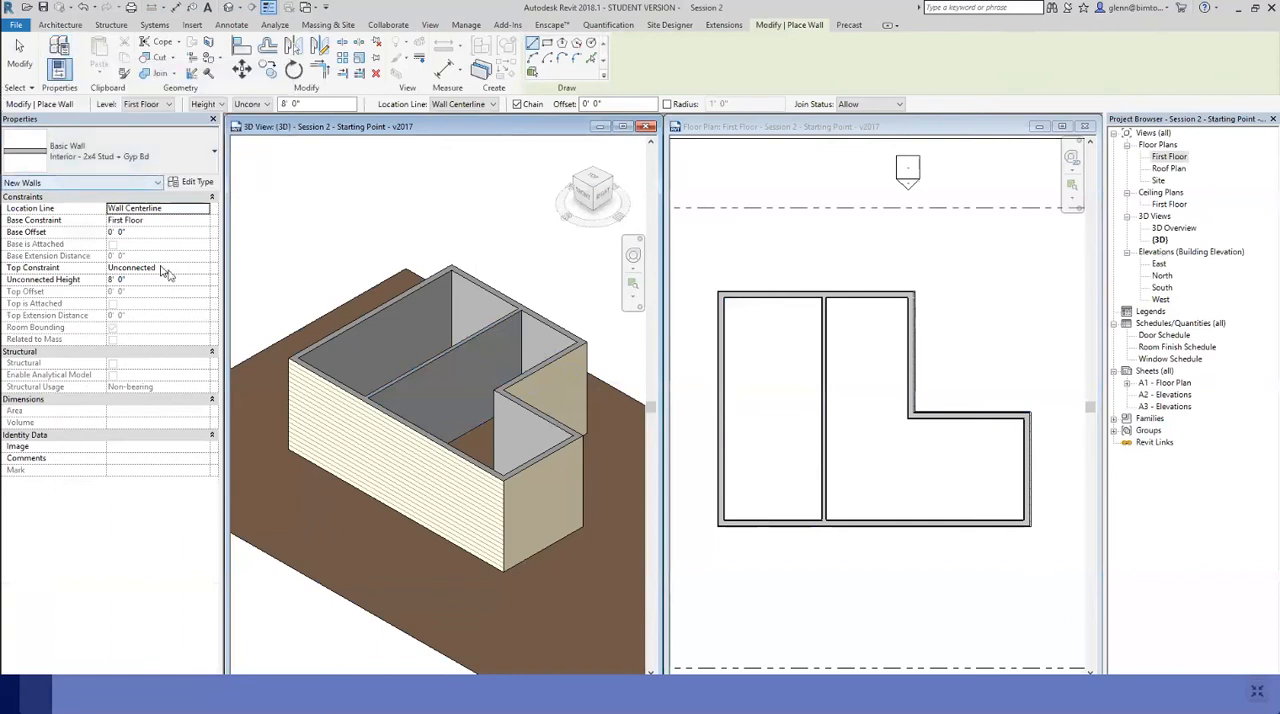
{"action": "left_click", "coordinate": [201, 284]}
{"action": "left_click", "coordinate": [202, 284]}
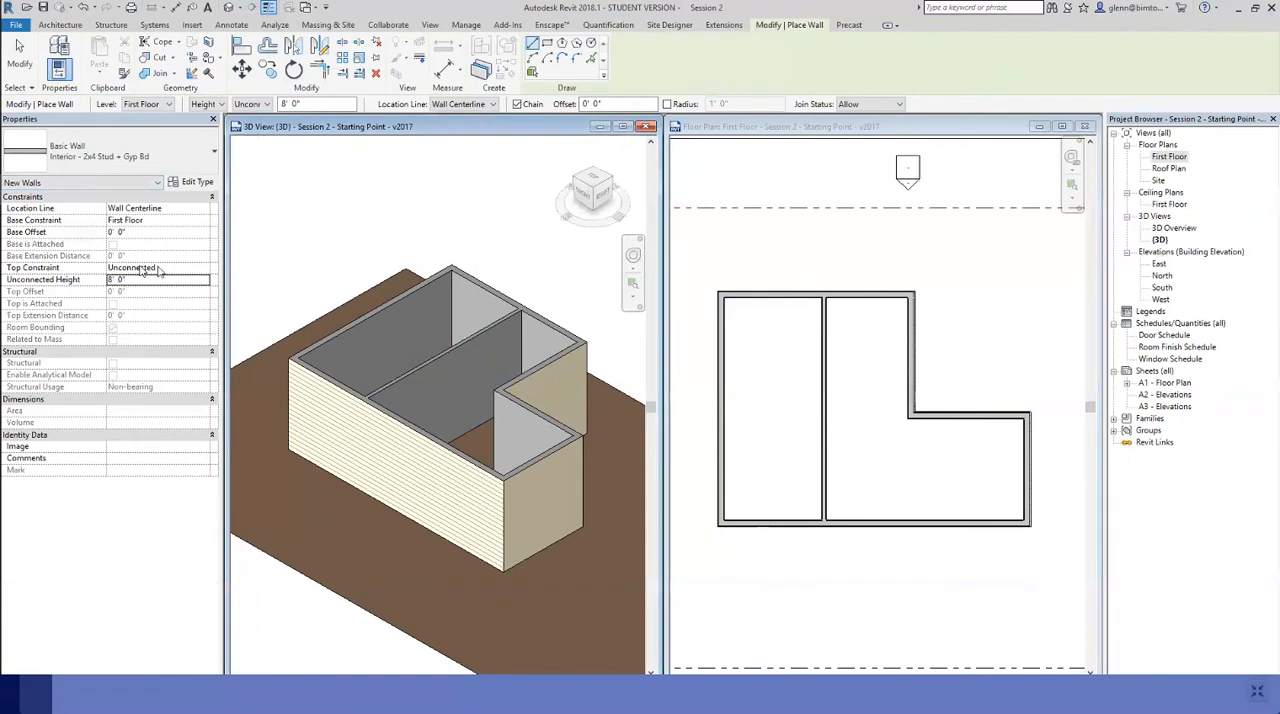
{"action": "left_click", "coordinate": [201, 270]}
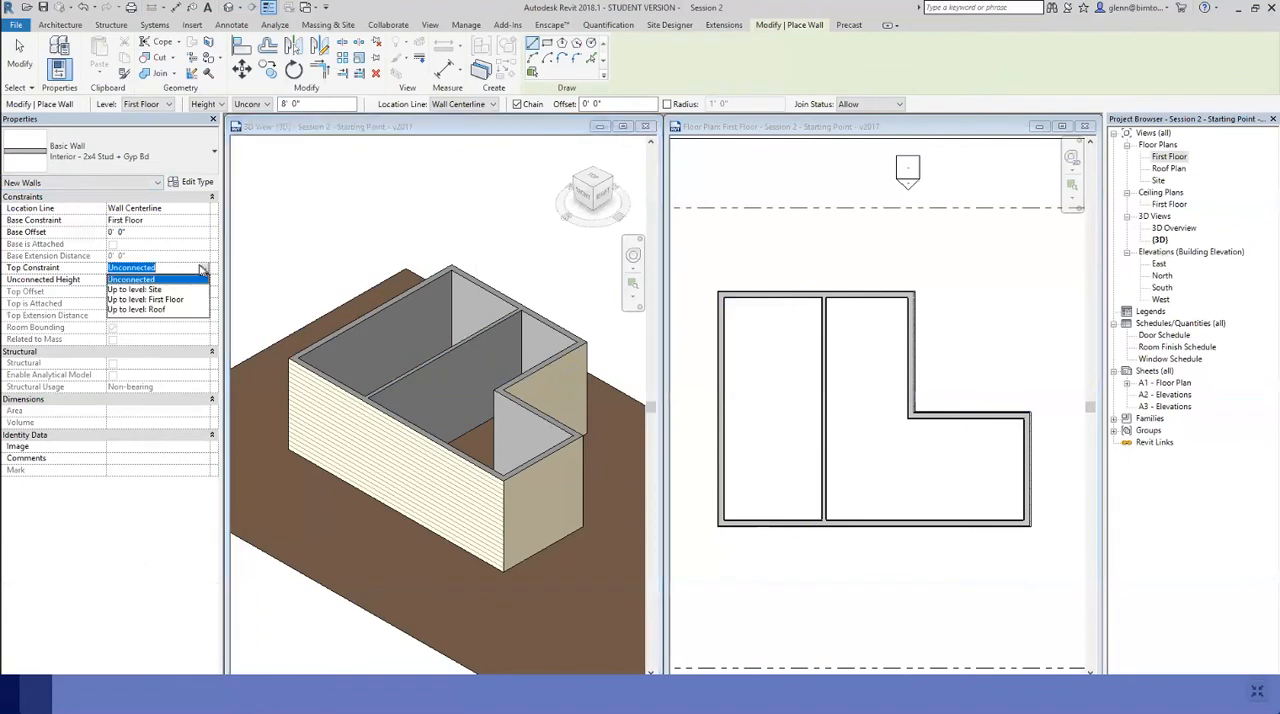
{"action": "left_click", "coordinate": [160, 308]}
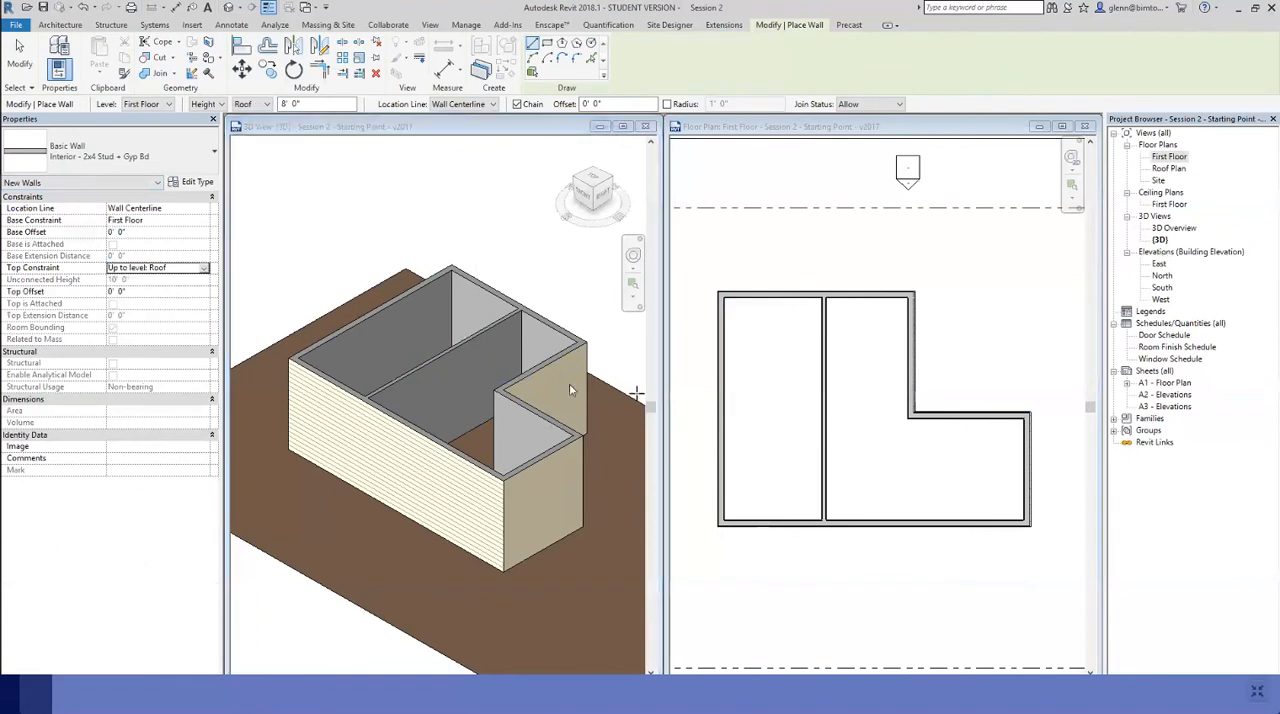
{"action": "left_click", "coordinate": [722, 413]}
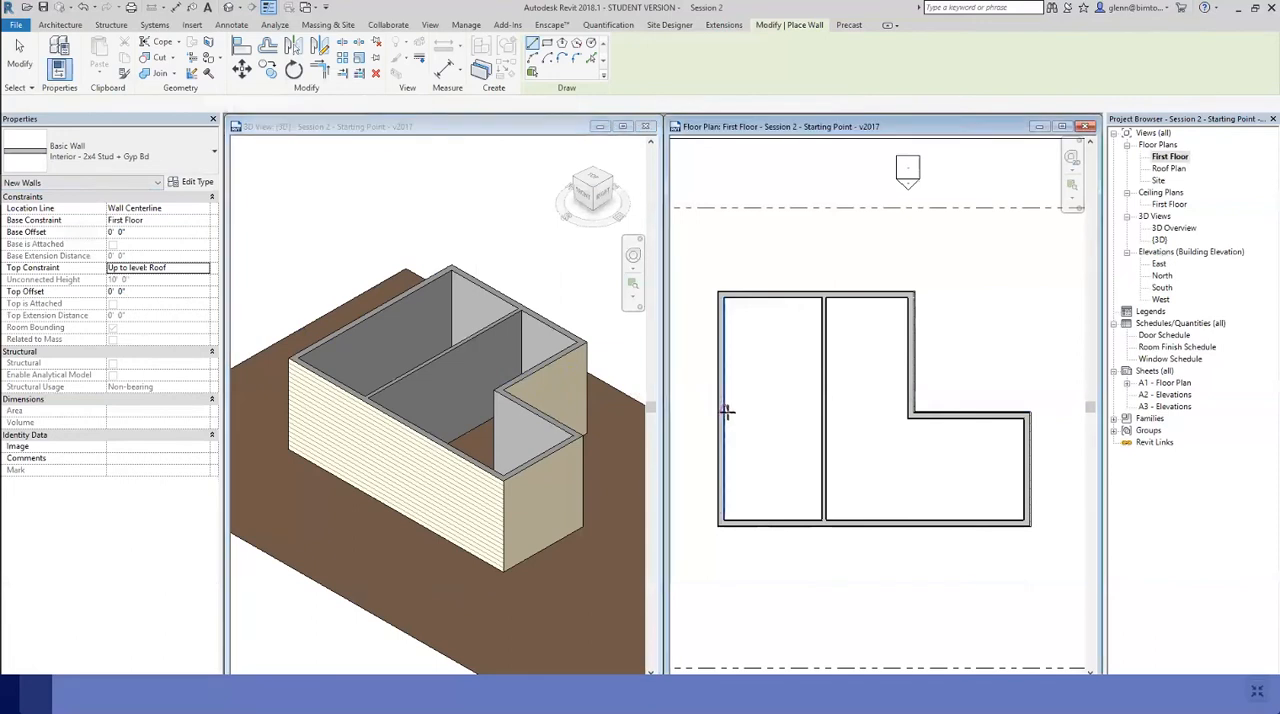
{"action": "left_click", "coordinate": [723, 410]}
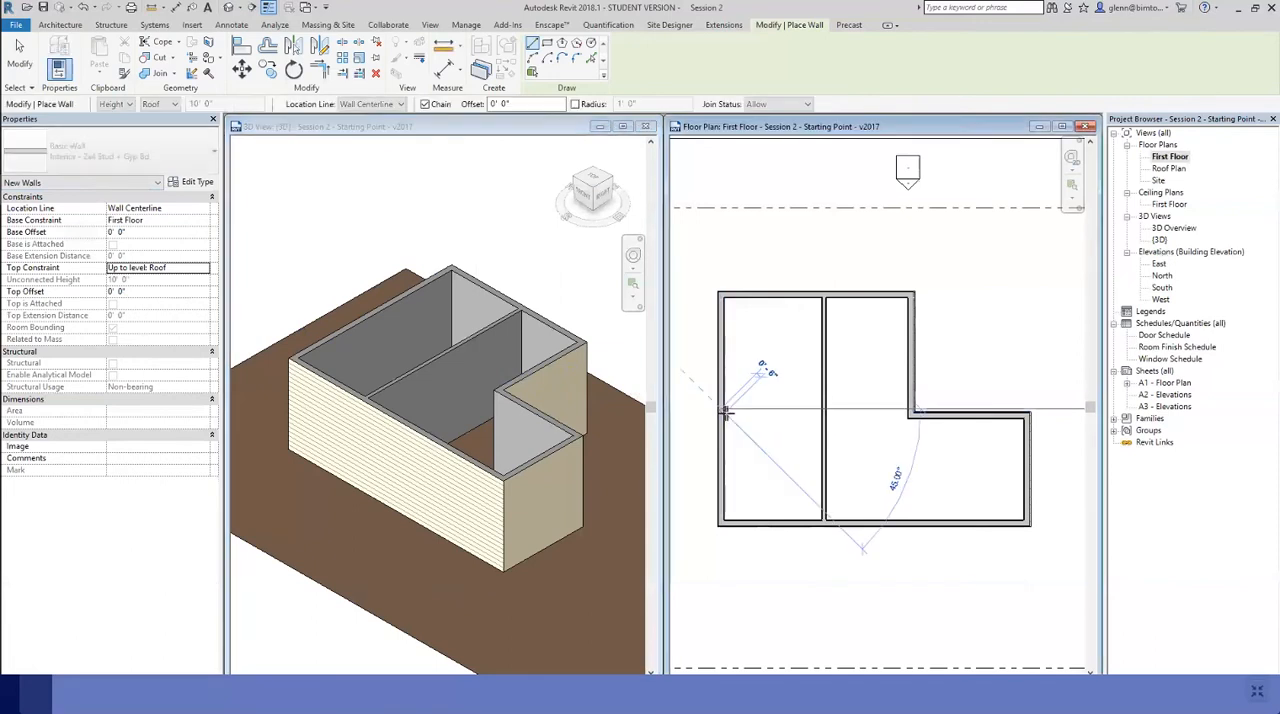
{"action": "left_click", "coordinate": [820, 410]}
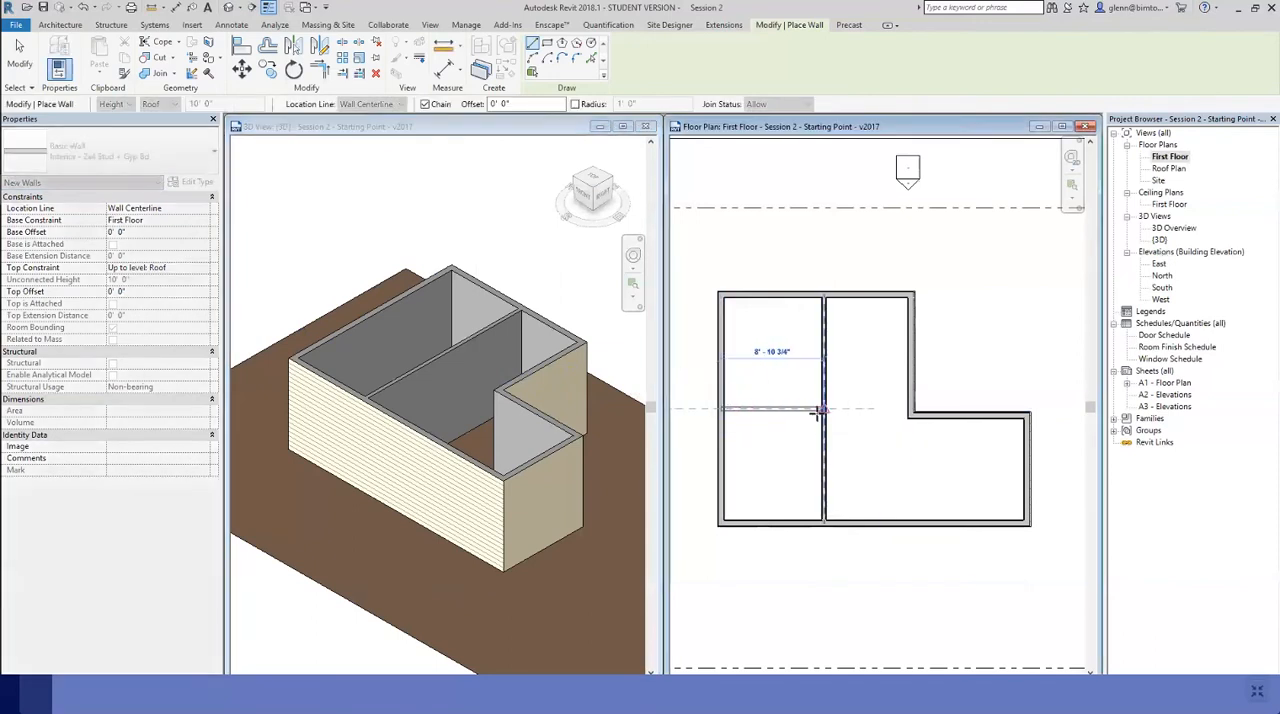
{"action": "key", "text": "Escape"}
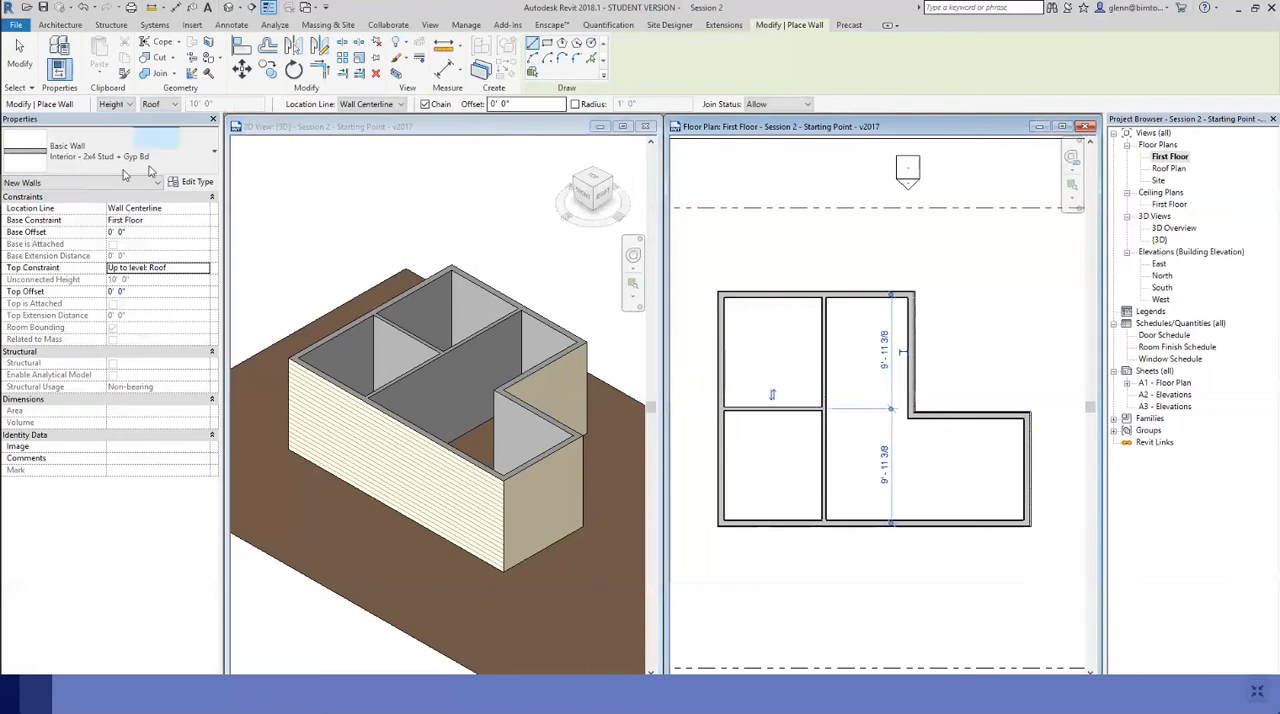
{"action": "left_click", "coordinate": [29, 73]}
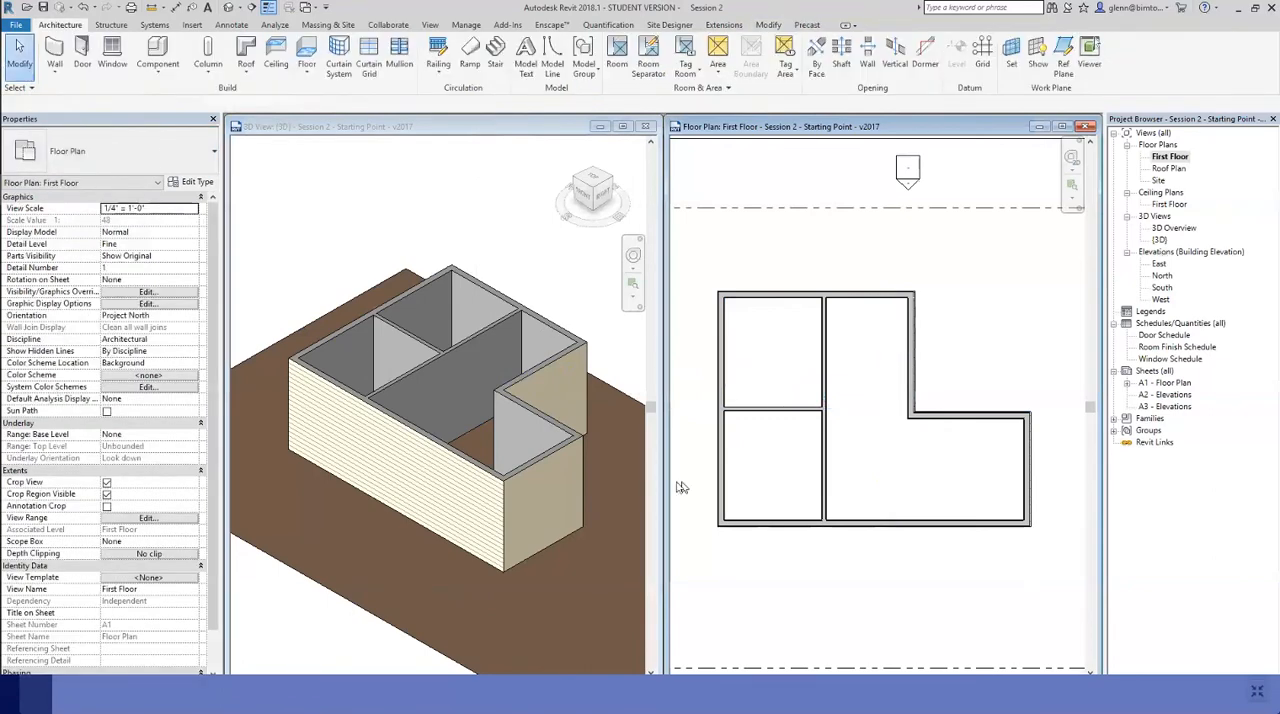
Change the short right-hand exterior wall's type to Exterior - 2x6 Stud + Brick
{"action": "left_click", "coordinate": [548, 458]}
{"action": "left_click", "coordinate": [548, 458]}
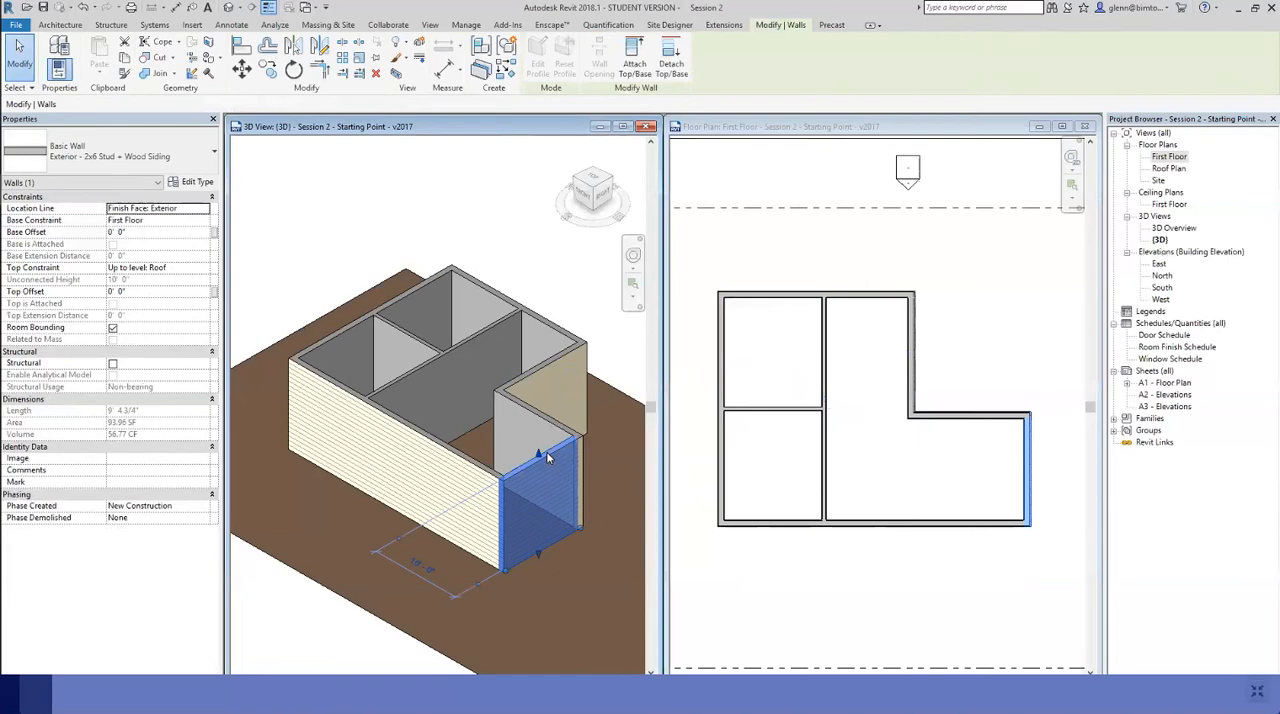
{"action": "left_click", "coordinate": [164, 163]}
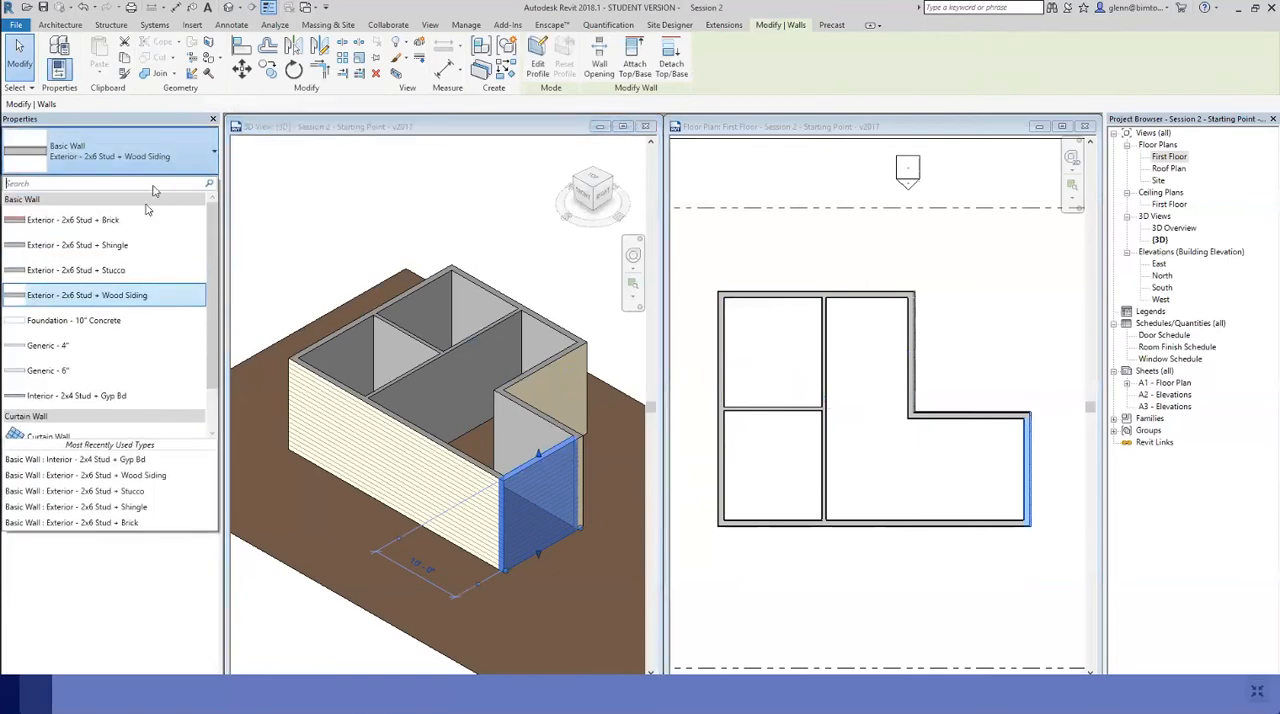
{"action": "left_click", "coordinate": [143, 222]}
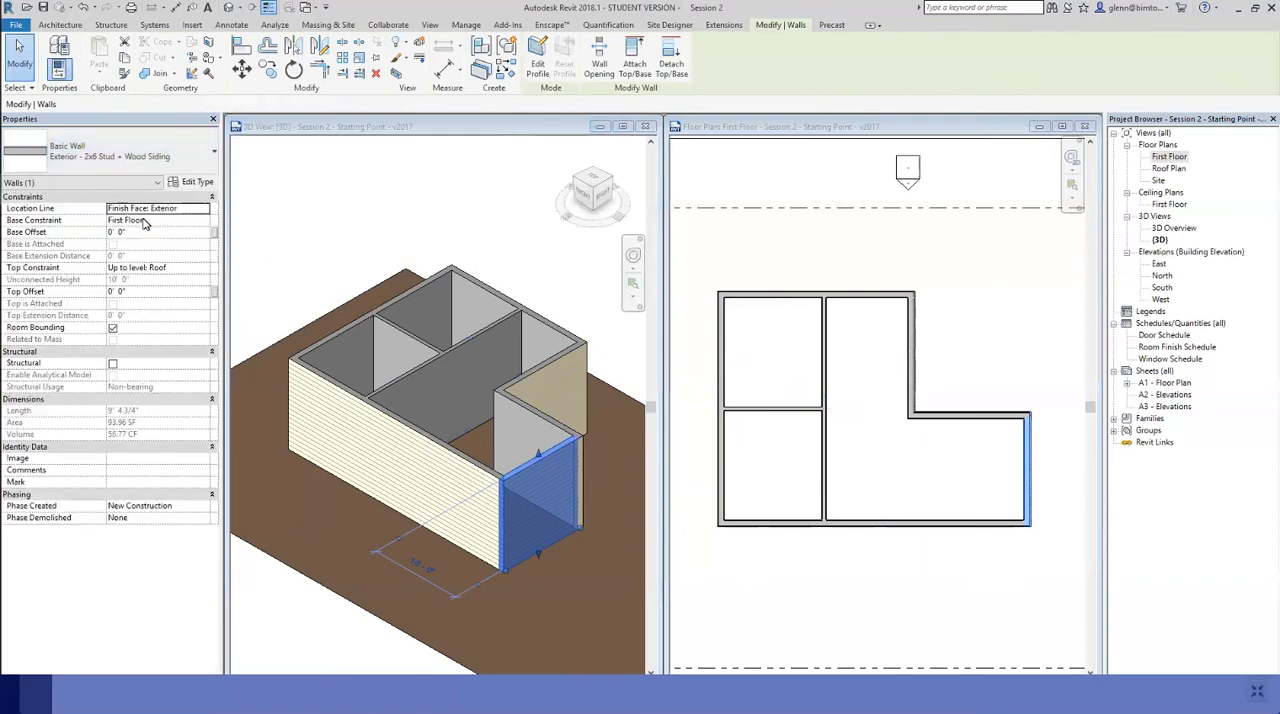
{"action": "left_click", "coordinate": [896, 265]}
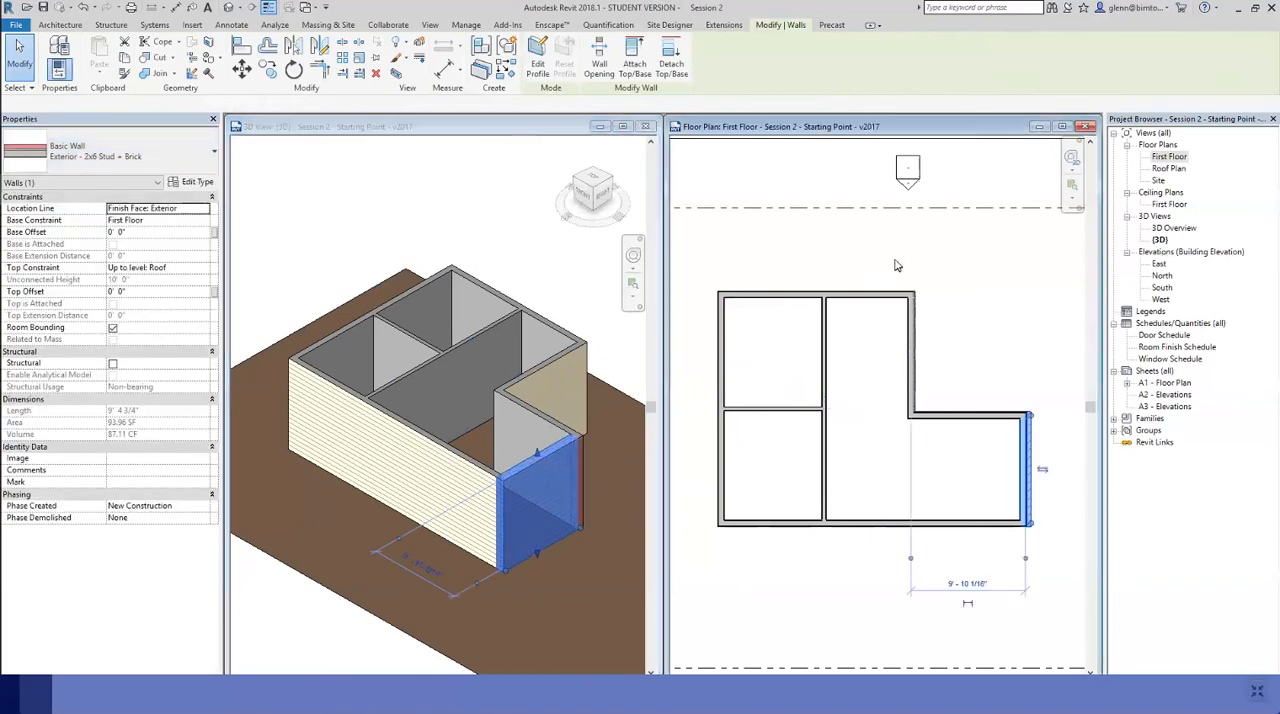
{"action": "left_click", "coordinate": [978, 305]}
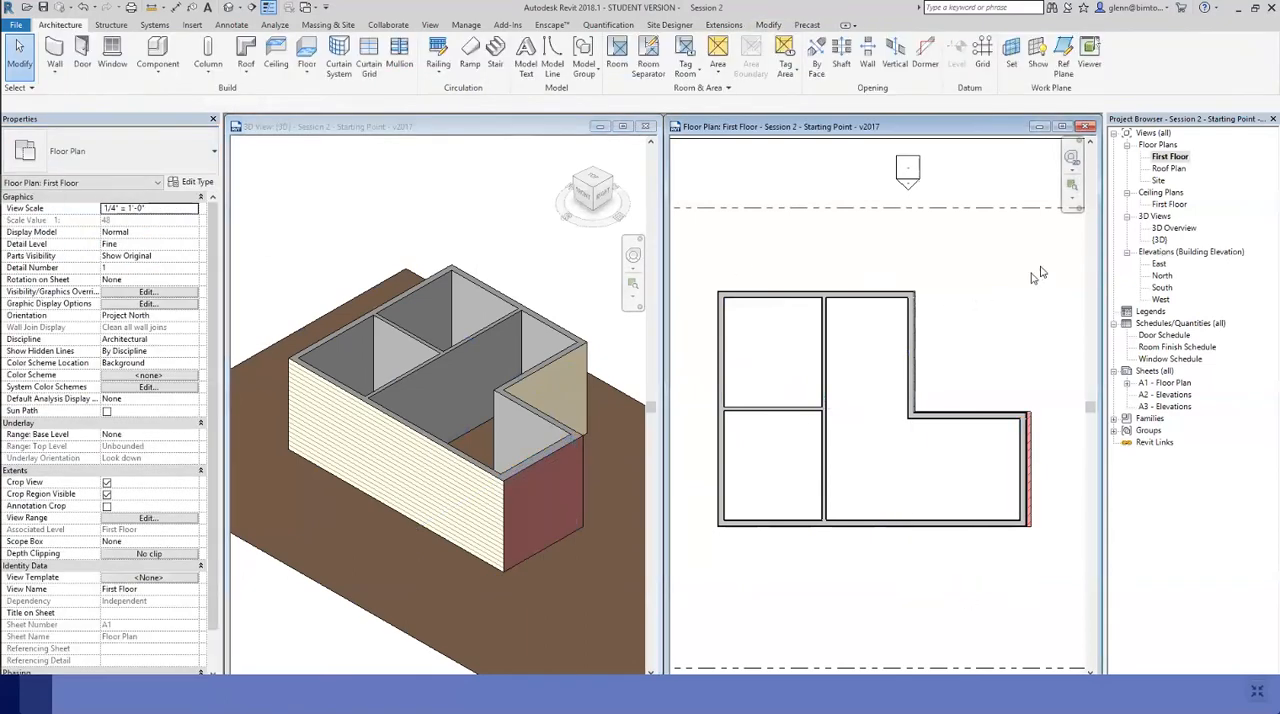
Change the long lower exterior wall's type to Exterior - 2x6 Stud + Shingle
{"action": "left_click", "coordinate": [1073, 187]}
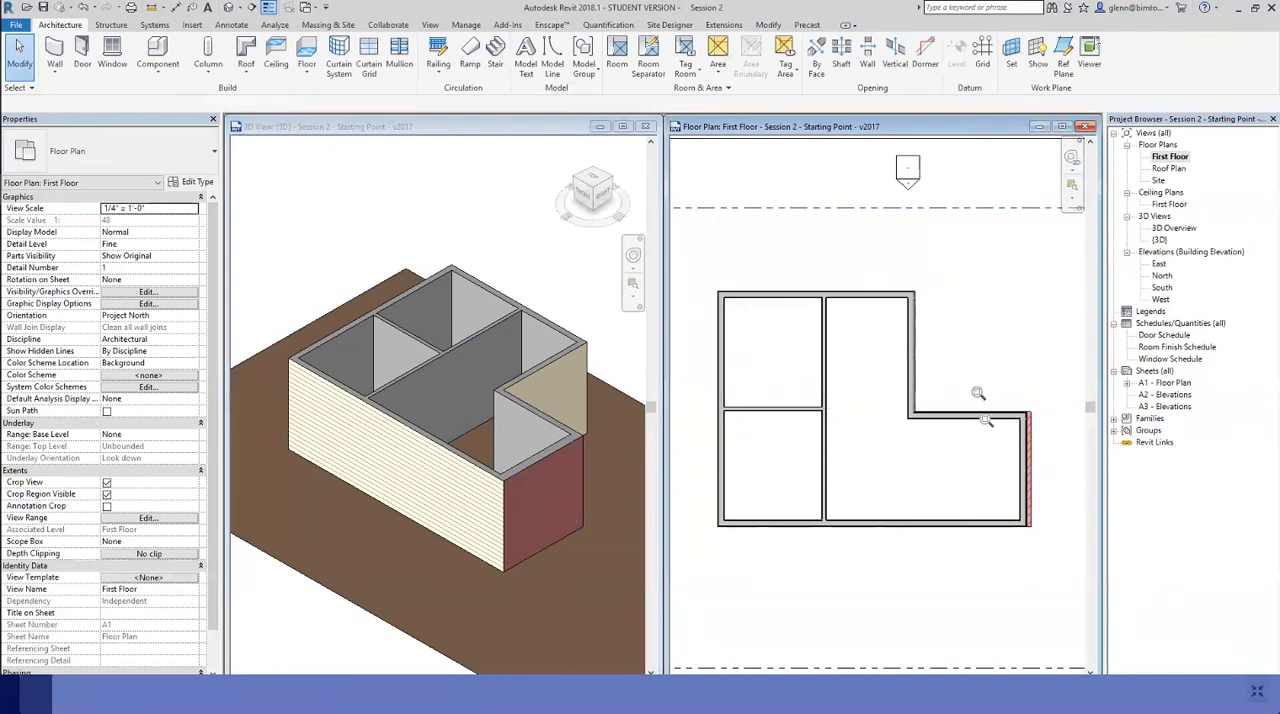
{"action": "left_click_drag", "start_coordinate": [975, 402], "coordinate": [1057, 562]}
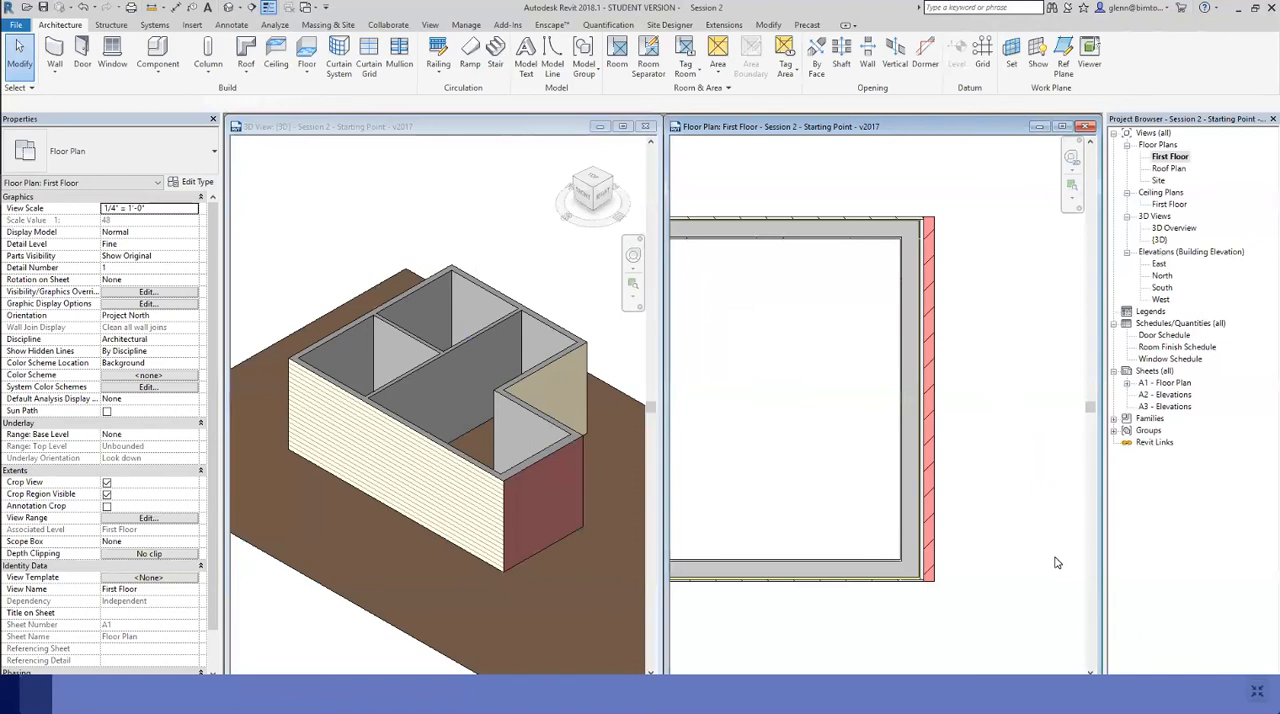
{"action": "left_click", "coordinate": [839, 563]}
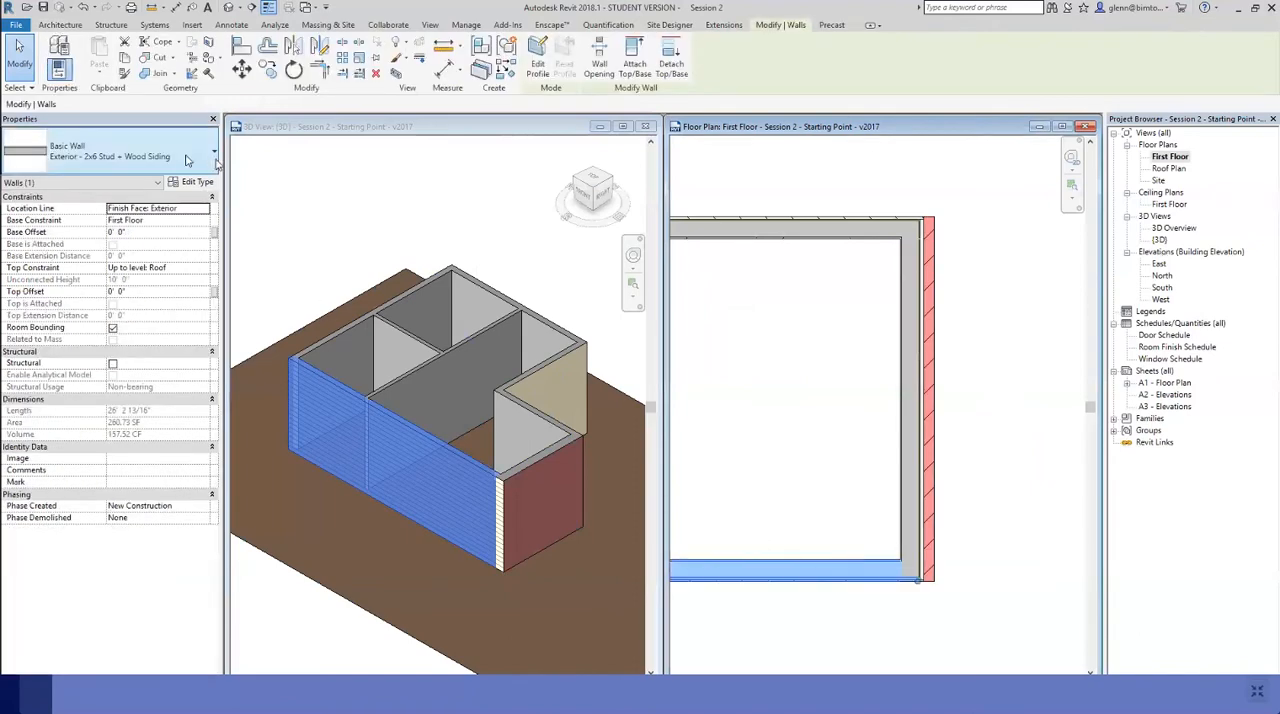
{"action": "left_click", "coordinate": [182, 160]}
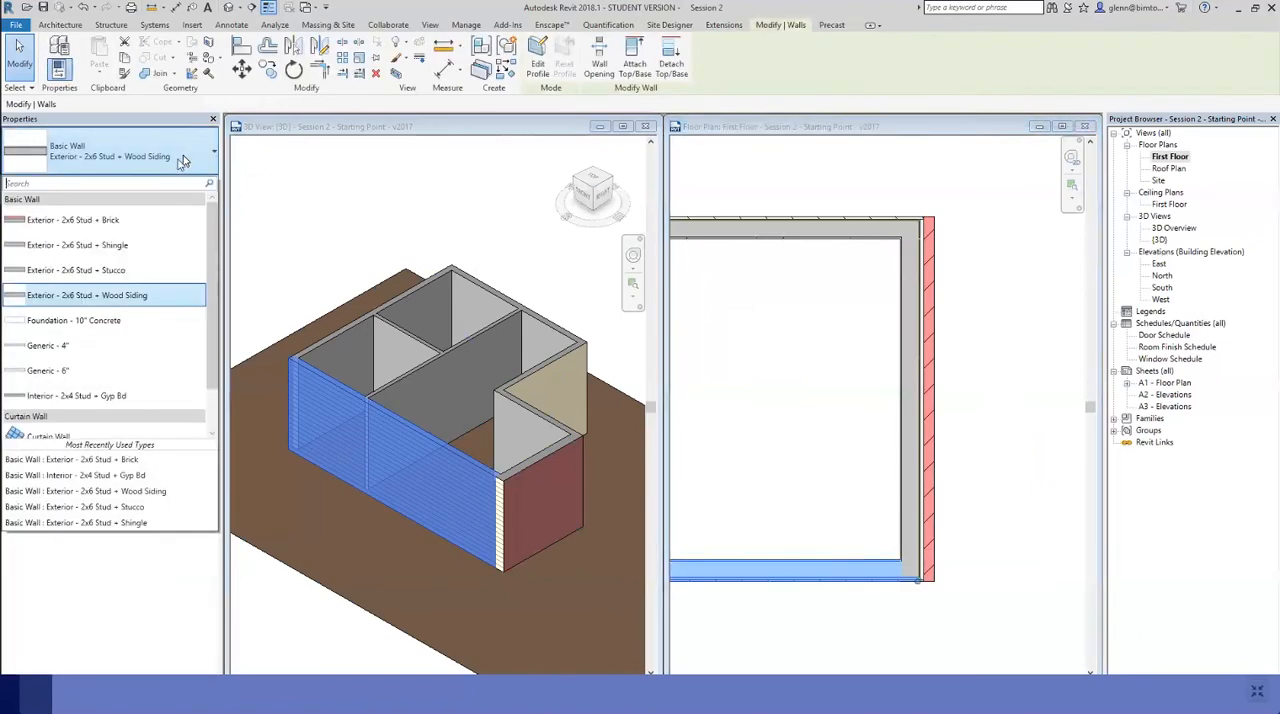
{"action": "left_click", "coordinate": [126, 252]}
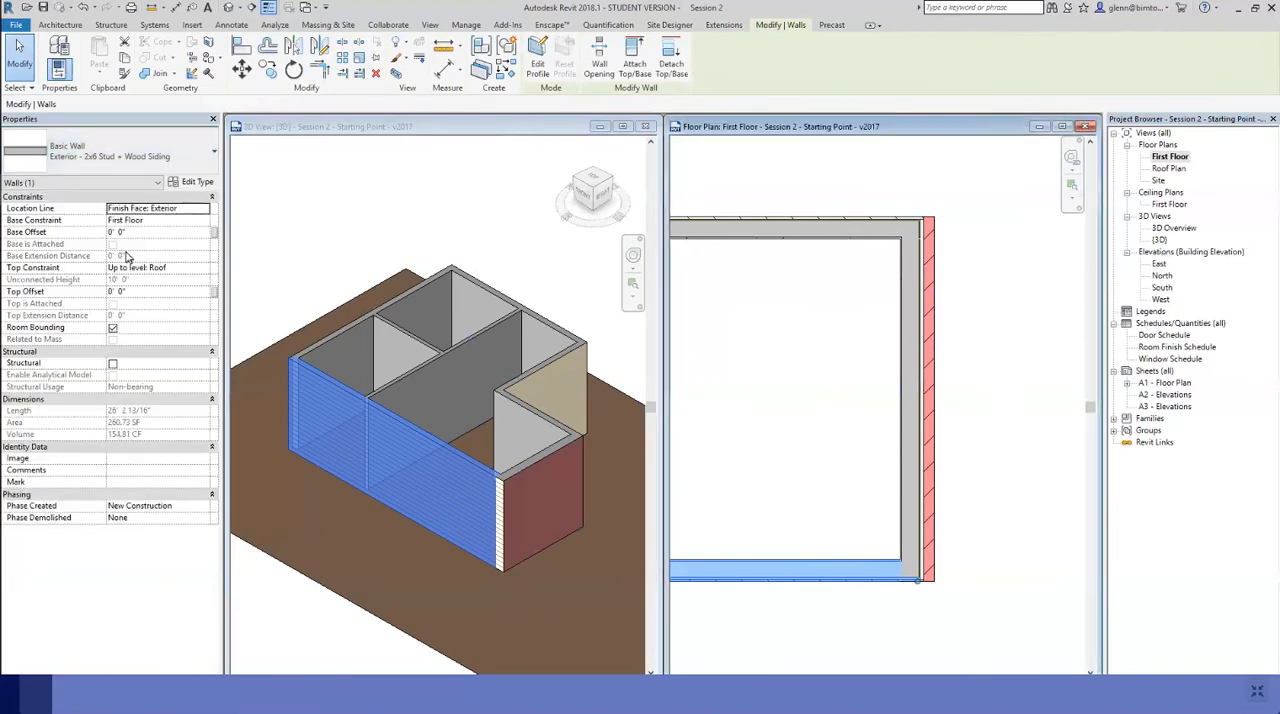
{"action": "left_click", "coordinate": [871, 194]}
Change the short right-hand exterior wall's type to Exterior - 2x6 Stud + Shingle
{"action": "left_click", "coordinate": [933, 330]}
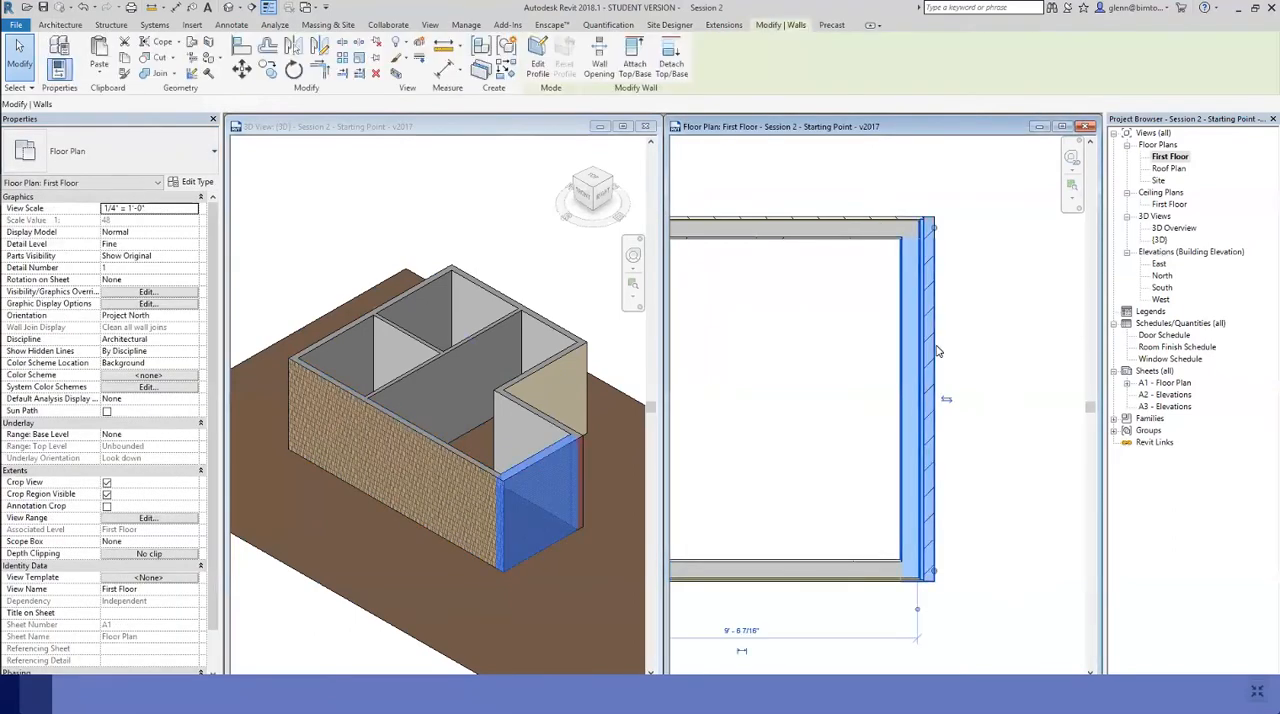
{"action": "left_click", "coordinate": [160, 155]}
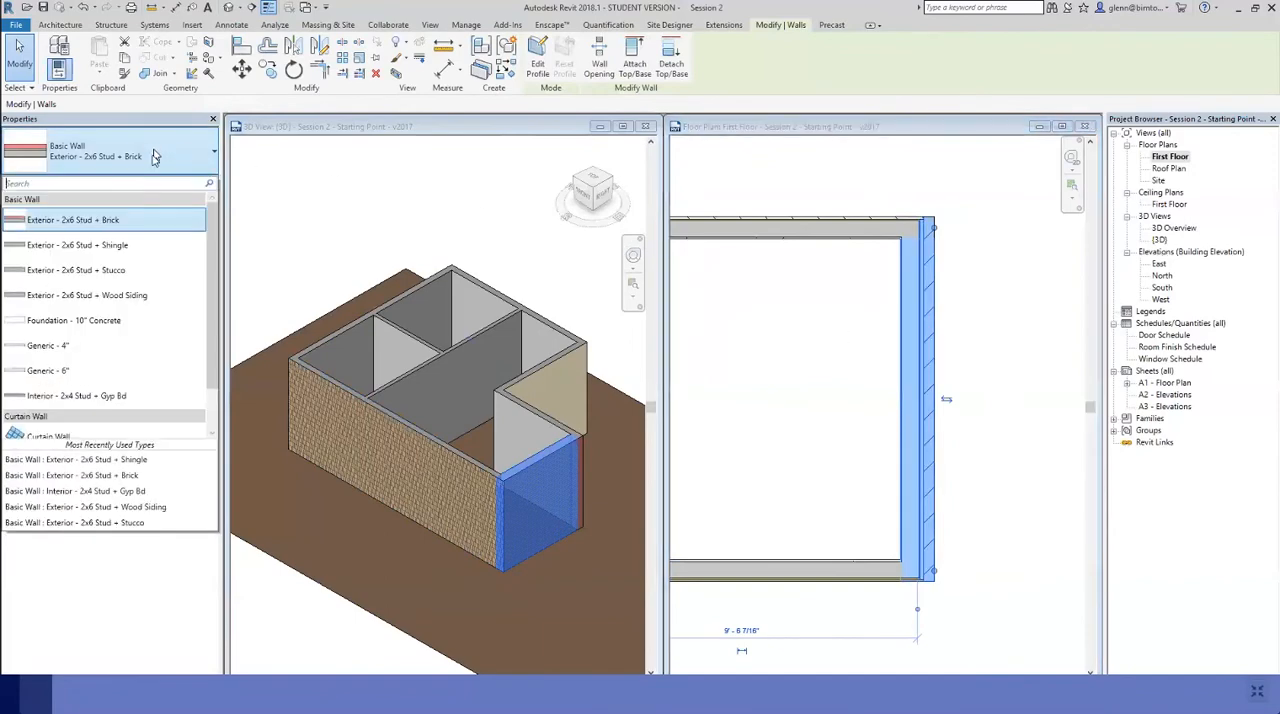
{"action": "left_click", "coordinate": [128, 246]}
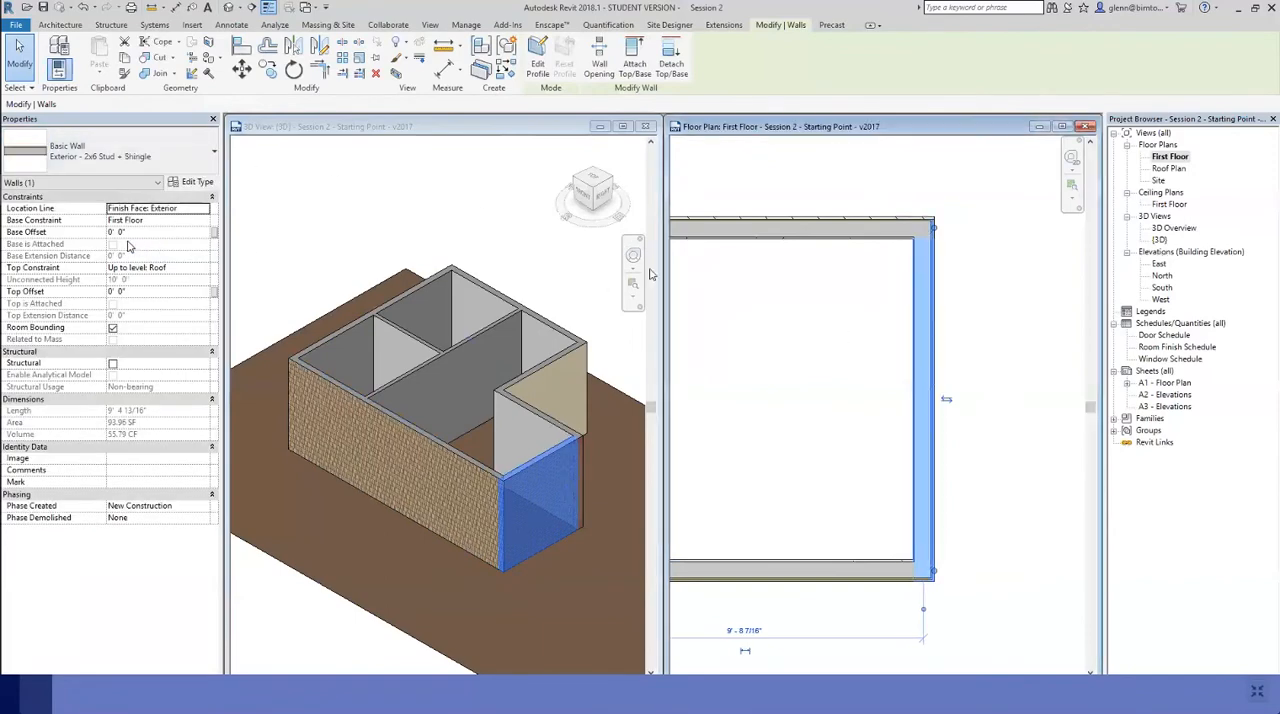
{"action": "left_click", "coordinate": [744, 187]}
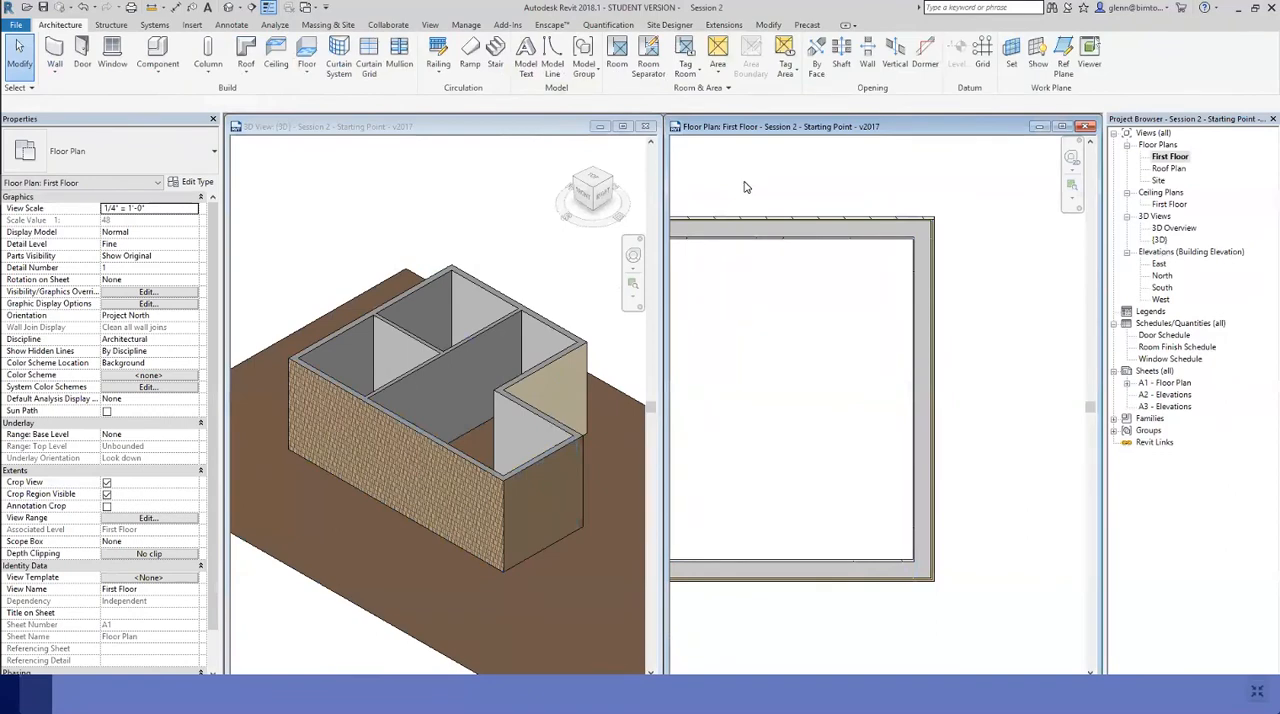
Examine the wall layers where the right exterior wall meets the notch's horizontal wall in the First Floor plan
{"action": "scroll", "coordinate": [744, 187], "scroll_direction": "down", "scroll_amount": 2}
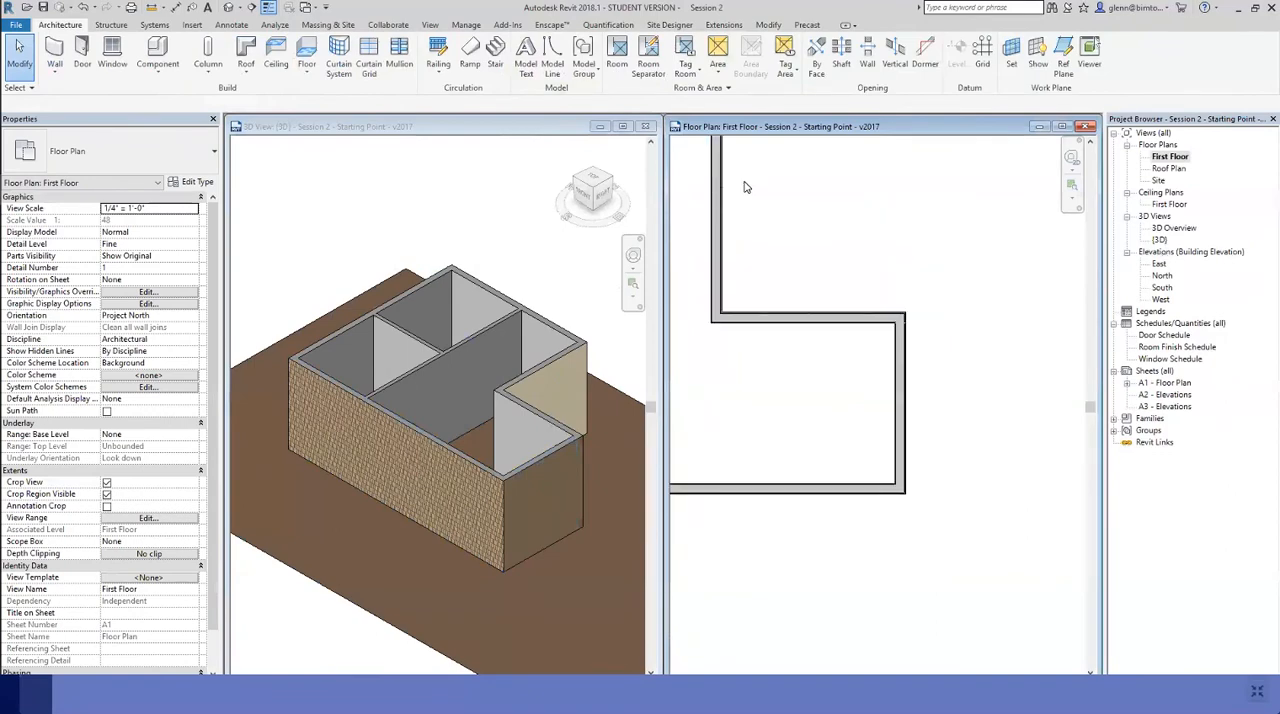
{"action": "key", "text": "z"}
{"action": "key", "text": "f"}
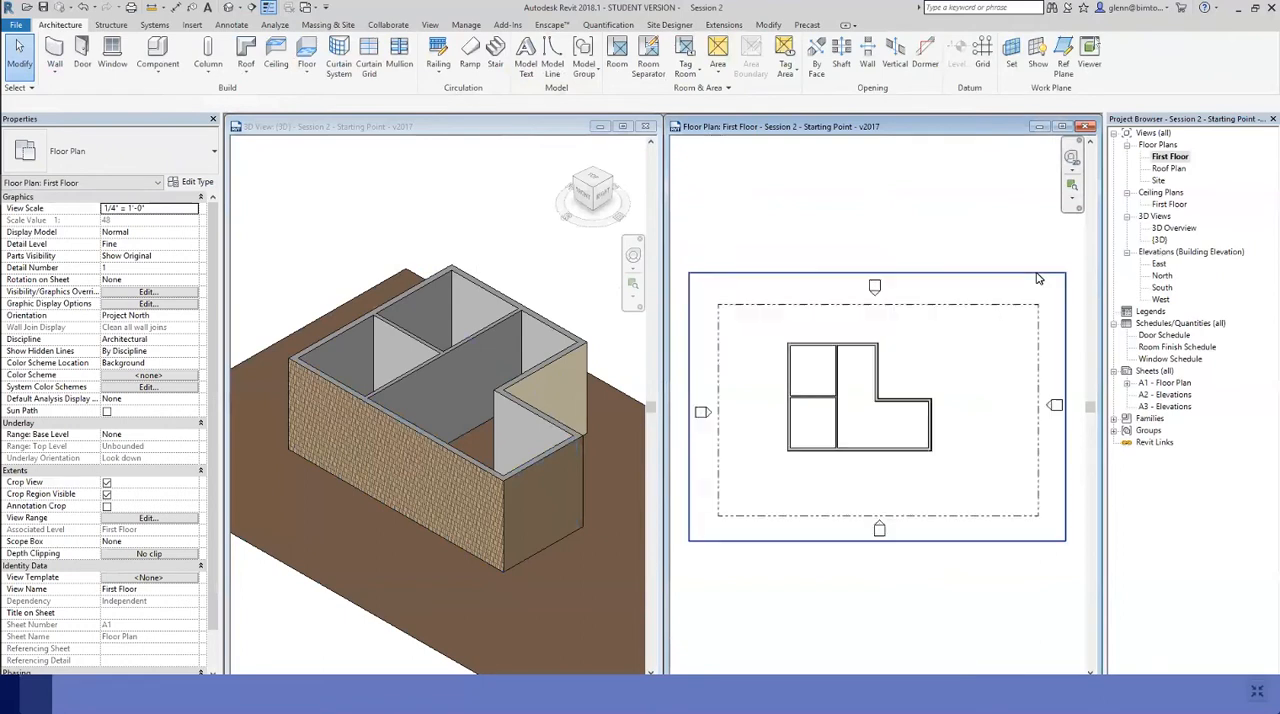
{"action": "left_click", "coordinate": [1073, 187]}
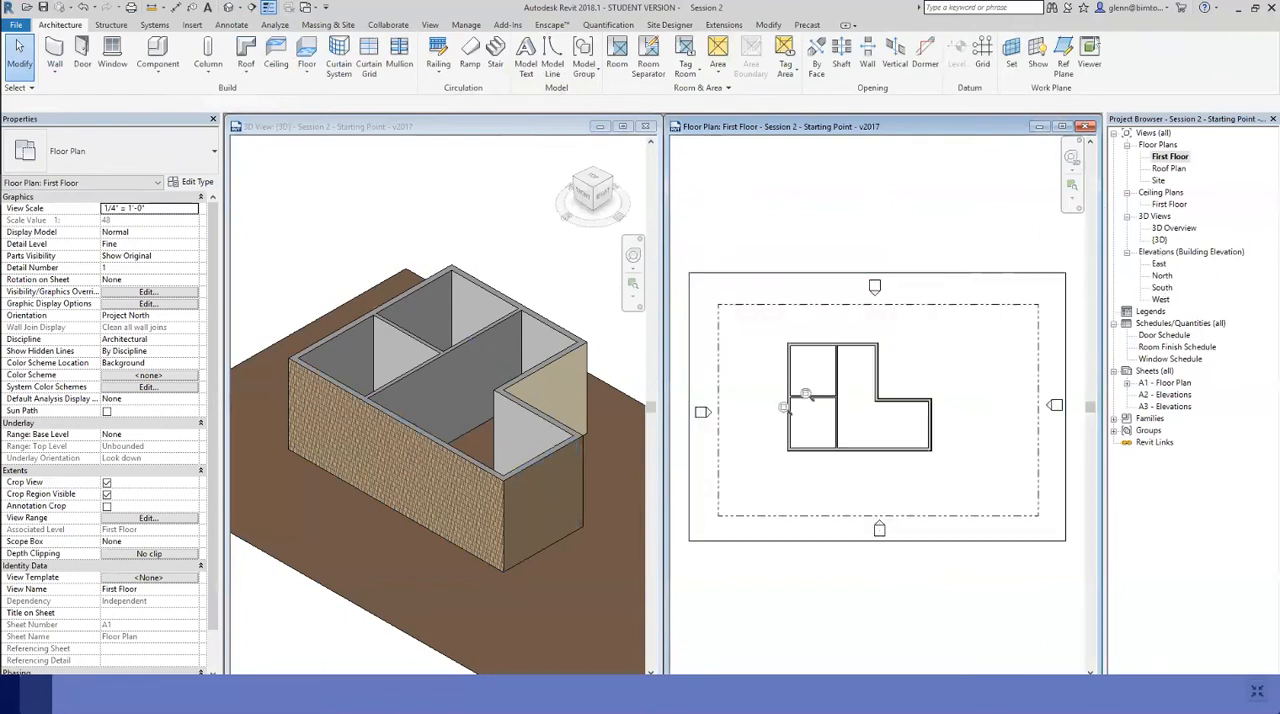
{"action": "left_click_drag", "start_coordinate": [768, 332], "coordinate": [968, 491]}
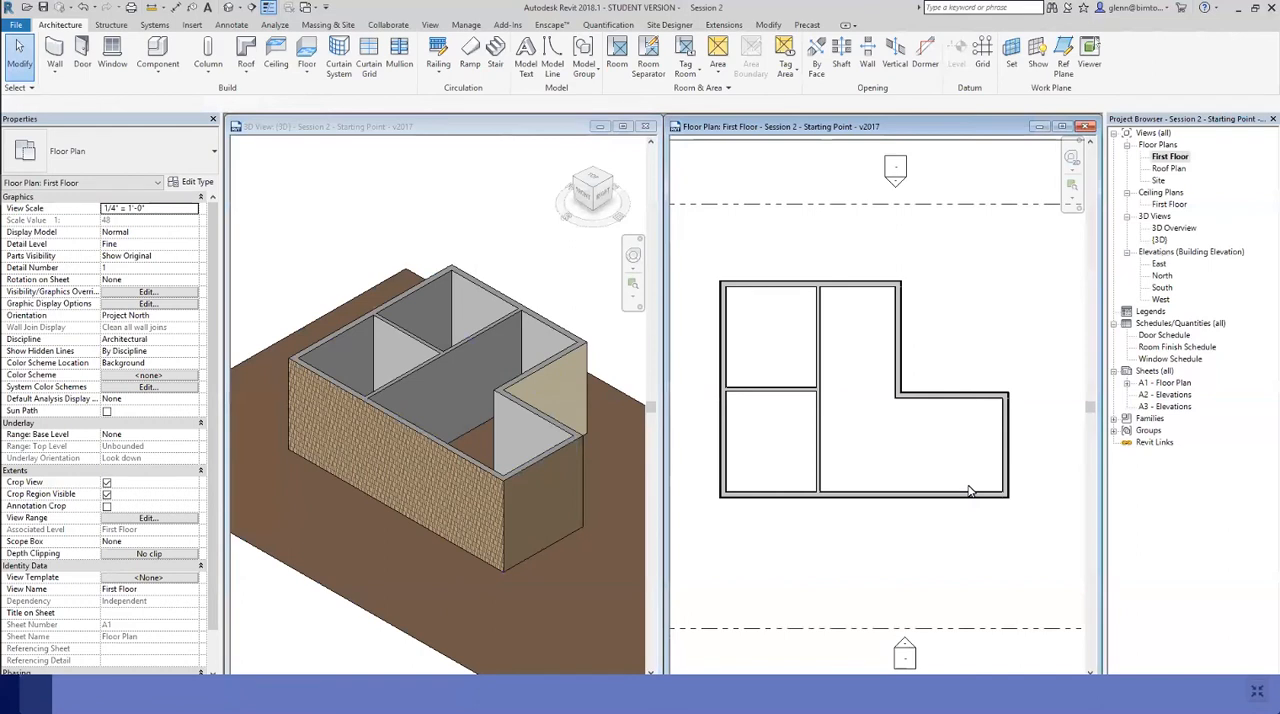
{"action": "left_click", "coordinate": [1071, 186]}
{"action": "left_click_drag", "start_coordinate": [981, 378], "coordinate": [1030, 433]}
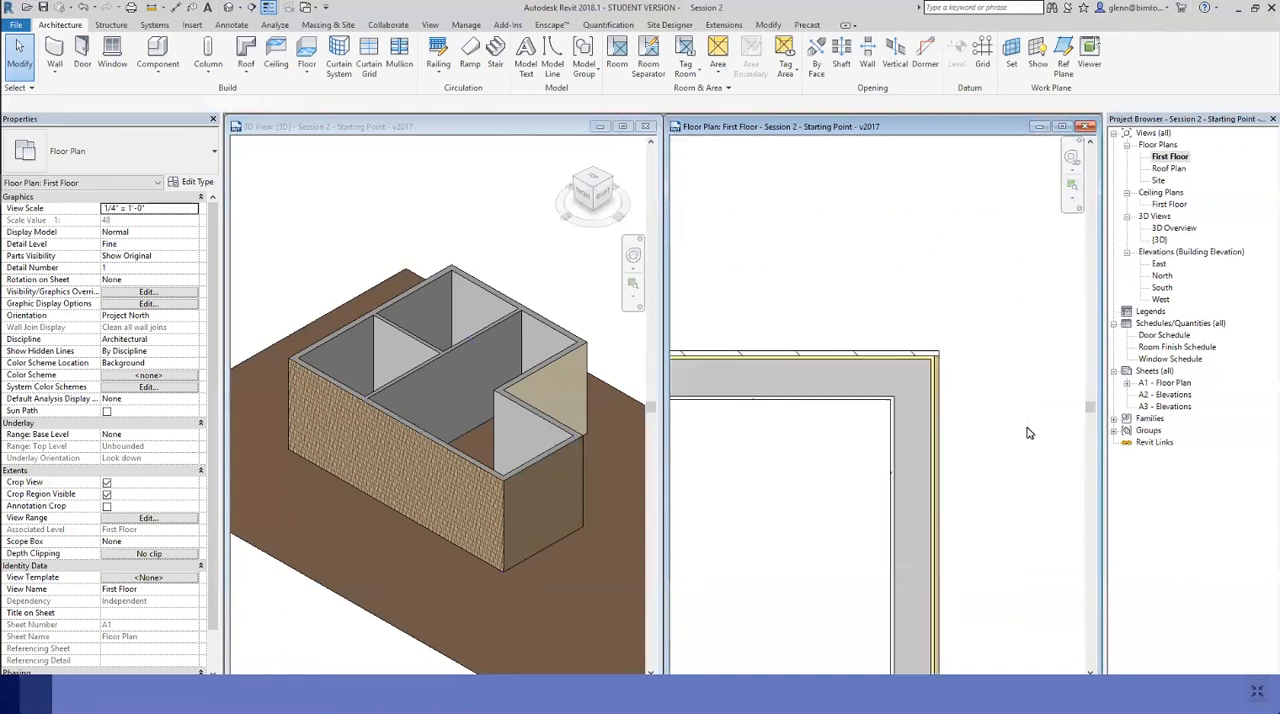
{"action": "key", "text": "z"}
{"action": "key", "text": "o"}
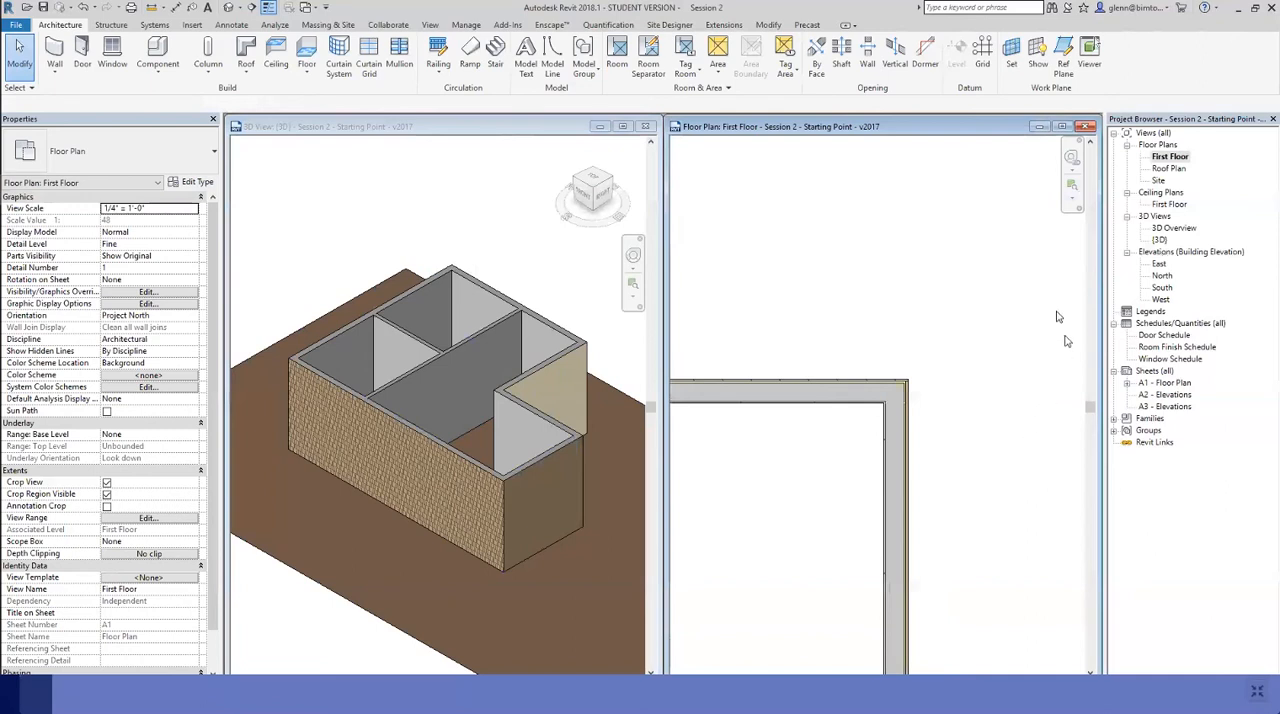
Toggle Thin Lines repeatedly to compare wall line weights at the right wing's upper corner, finishing with Thin Lines off
{"action": "left_click", "coordinate": [270, 8]}
{"action": "left_click", "coordinate": [270, 8]}
{"action": "left_click", "coordinate": [1071, 186]}
{"action": "left_click_drag", "start_coordinate": [828, 360], "coordinate": [928, 466]}
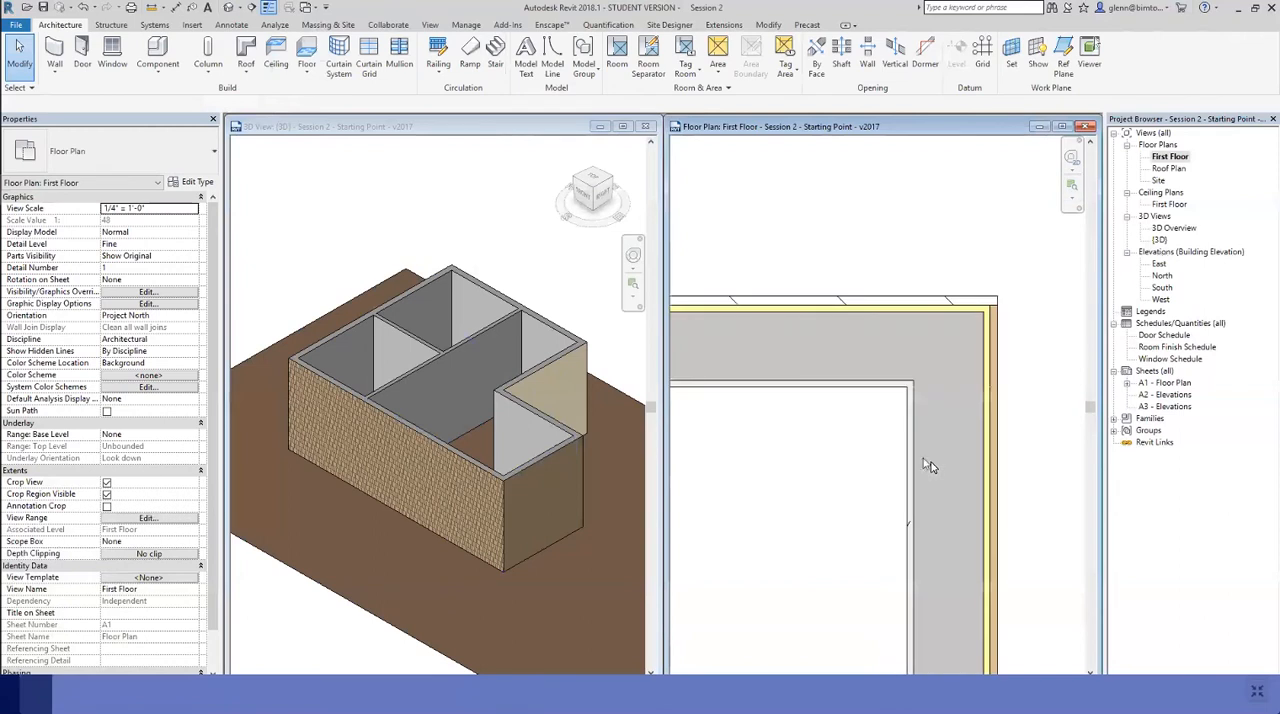
{"action": "left_click", "coordinate": [272, 8]}
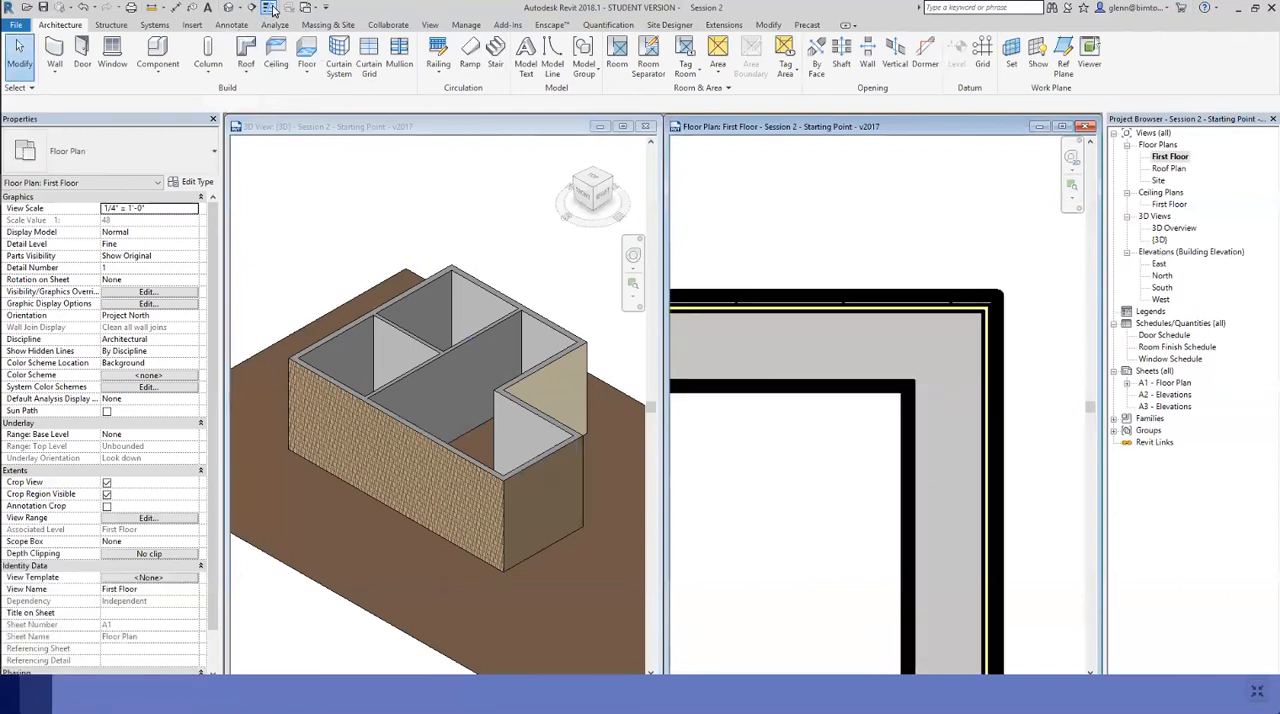
{"action": "left_click", "coordinate": [272, 8]}
{"action": "left_click", "coordinate": [272, 8]}
{"action": "left_click", "coordinate": [272, 8]}
{"action": "left_click", "coordinate": [272, 8]}
Reframe the First Floor plan around the whole L-shaped building
{"action": "left_click", "coordinate": [466, 24]}
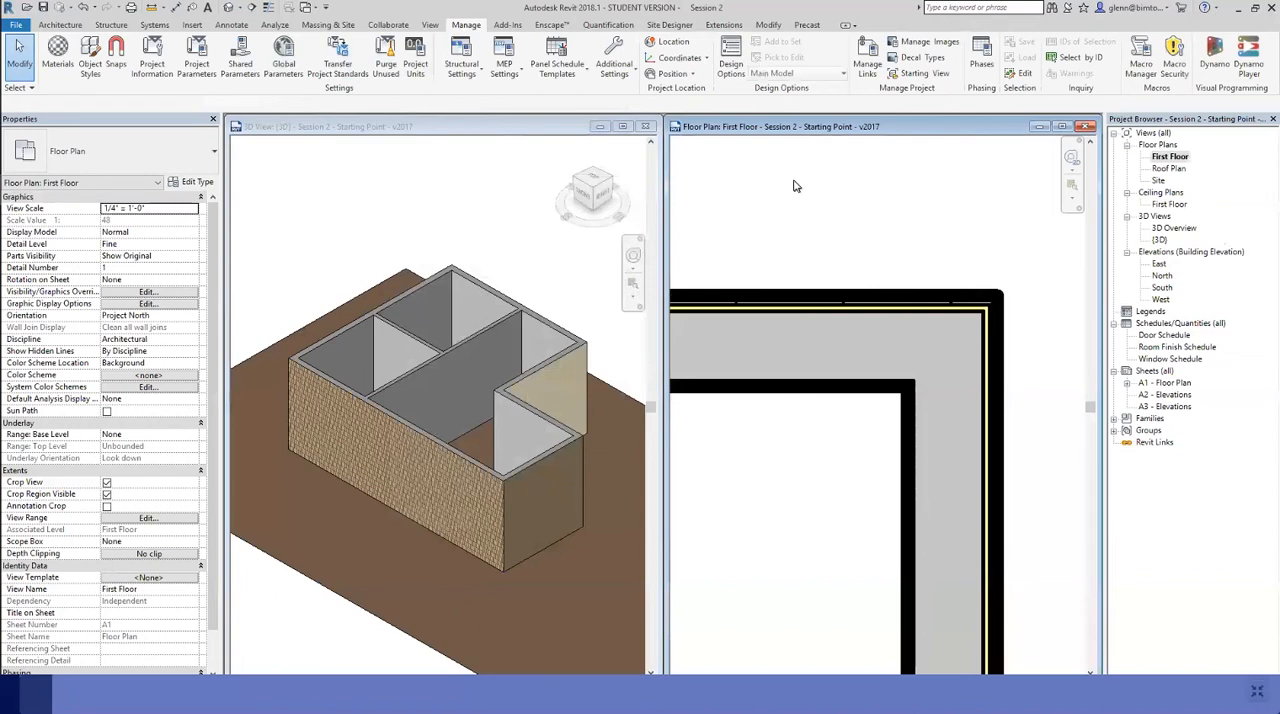
{"action": "key", "text": "z"}
{"action": "key", "text": "e"}
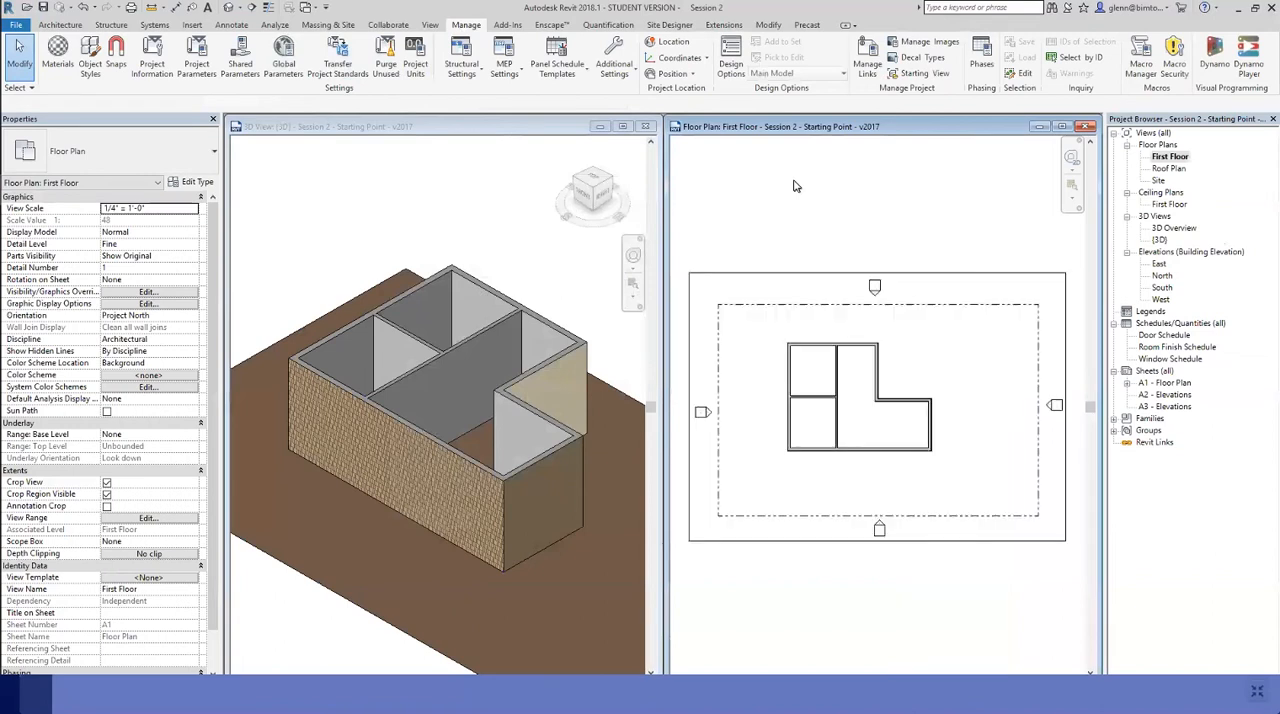
{"action": "key", "text": "z"}
{"action": "key", "text": "r"}
{"action": "left_click_drag", "start_coordinate": [778, 338], "coordinate": [954, 469]}
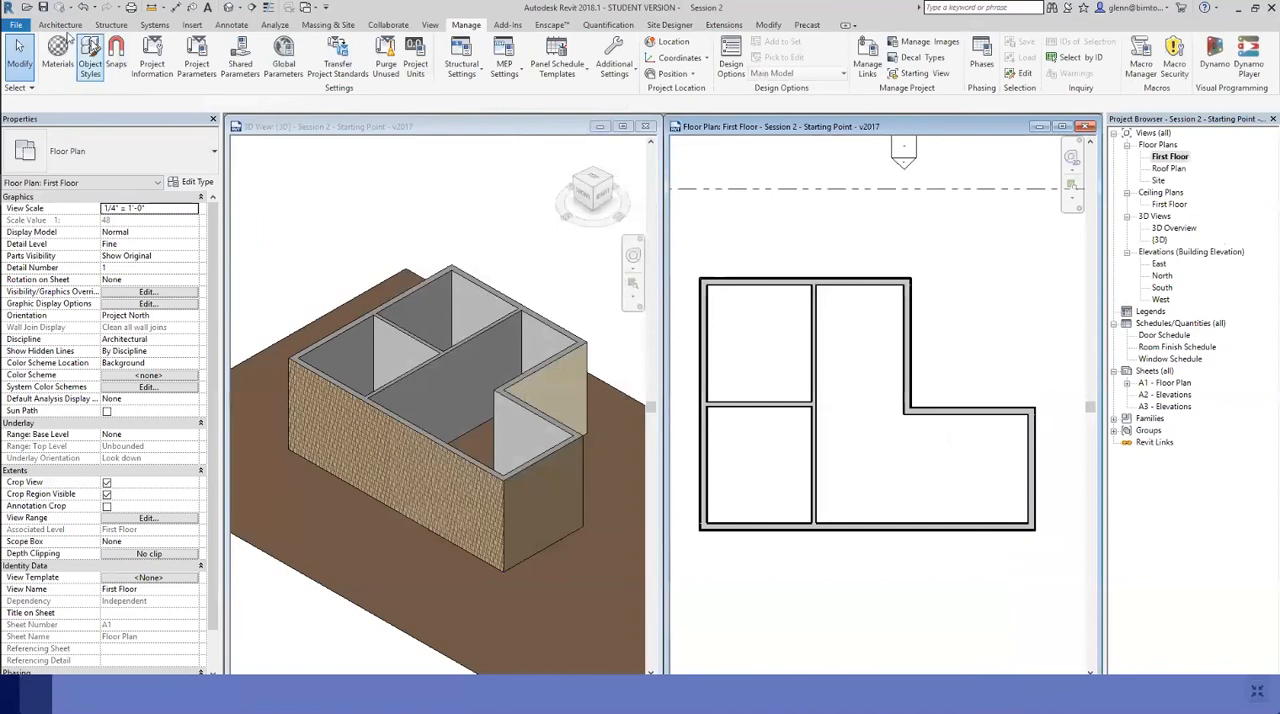
Draw a three-sided rectangular bump-out about 9'-6" wide below the lower exterior wall, using architectural walls of type Exterior - 2x6 Stud + Stucco
{"action": "left_click", "coordinate": [60, 24]}
{"action": "left_click", "coordinate": [59, 68]}
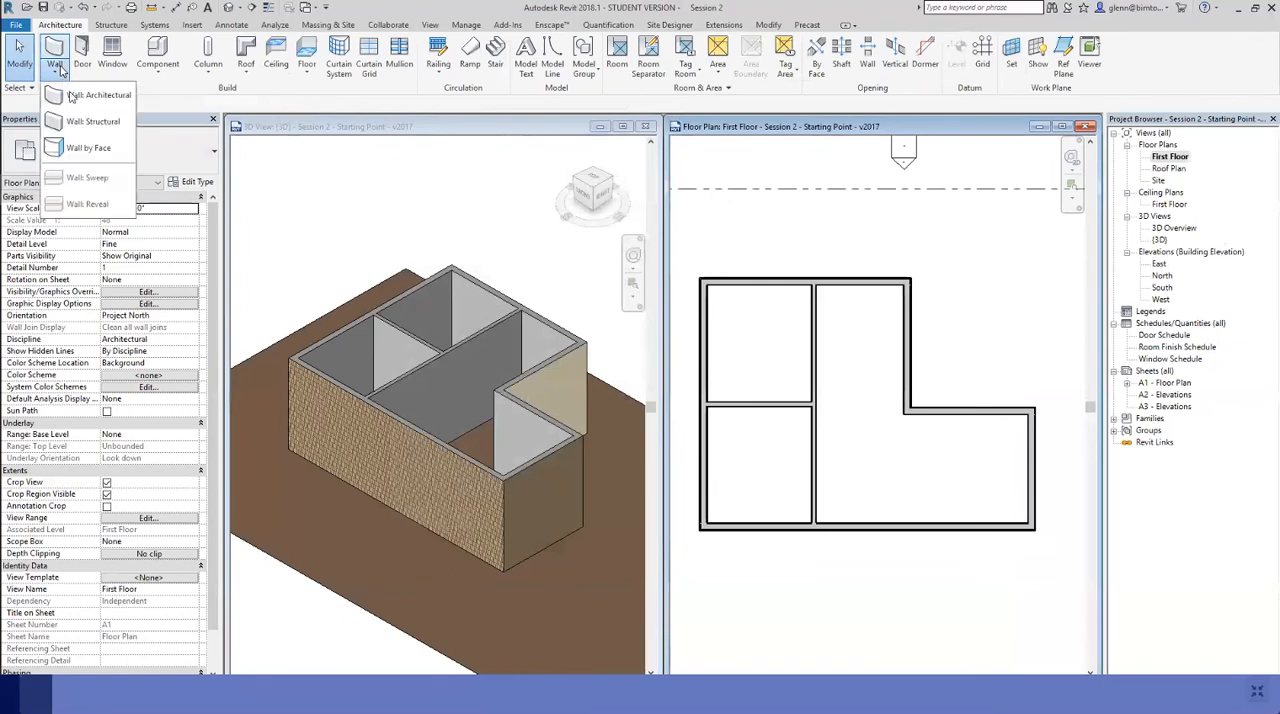
{"action": "left_click", "coordinate": [70, 94]}
{"action": "left_click", "coordinate": [100, 155]}
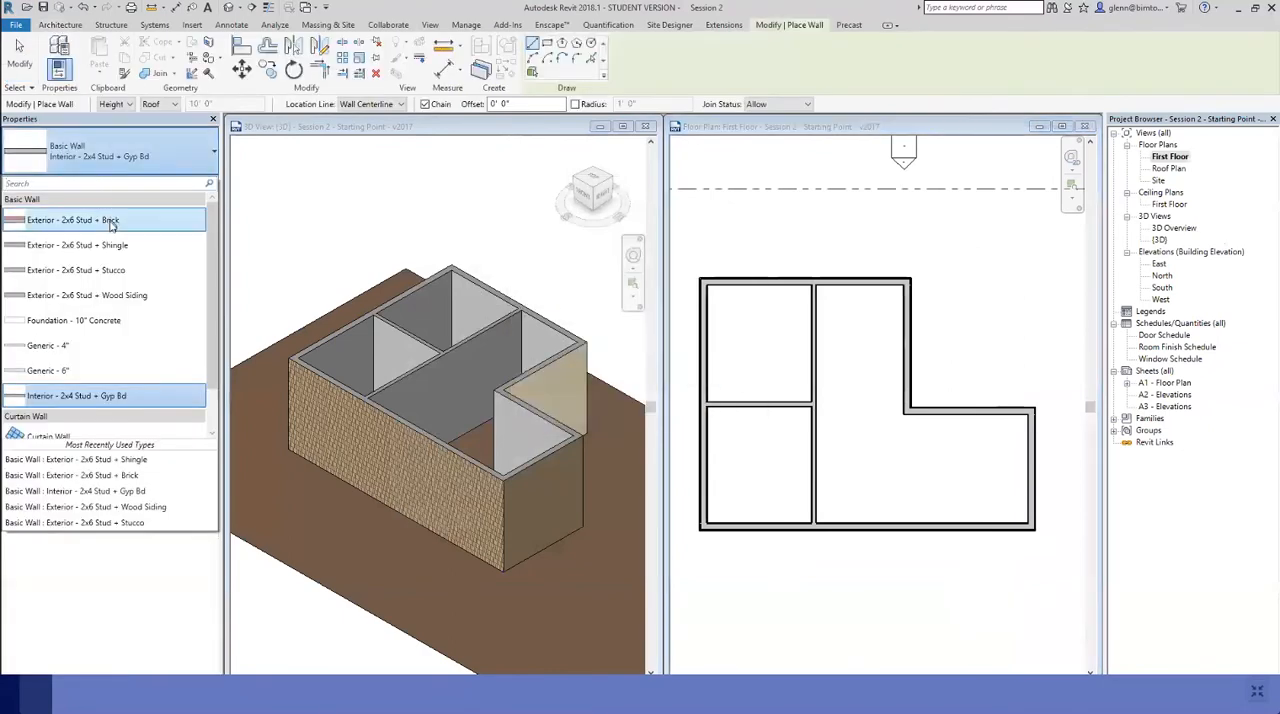
{"action": "left_click", "coordinate": [109, 277]}
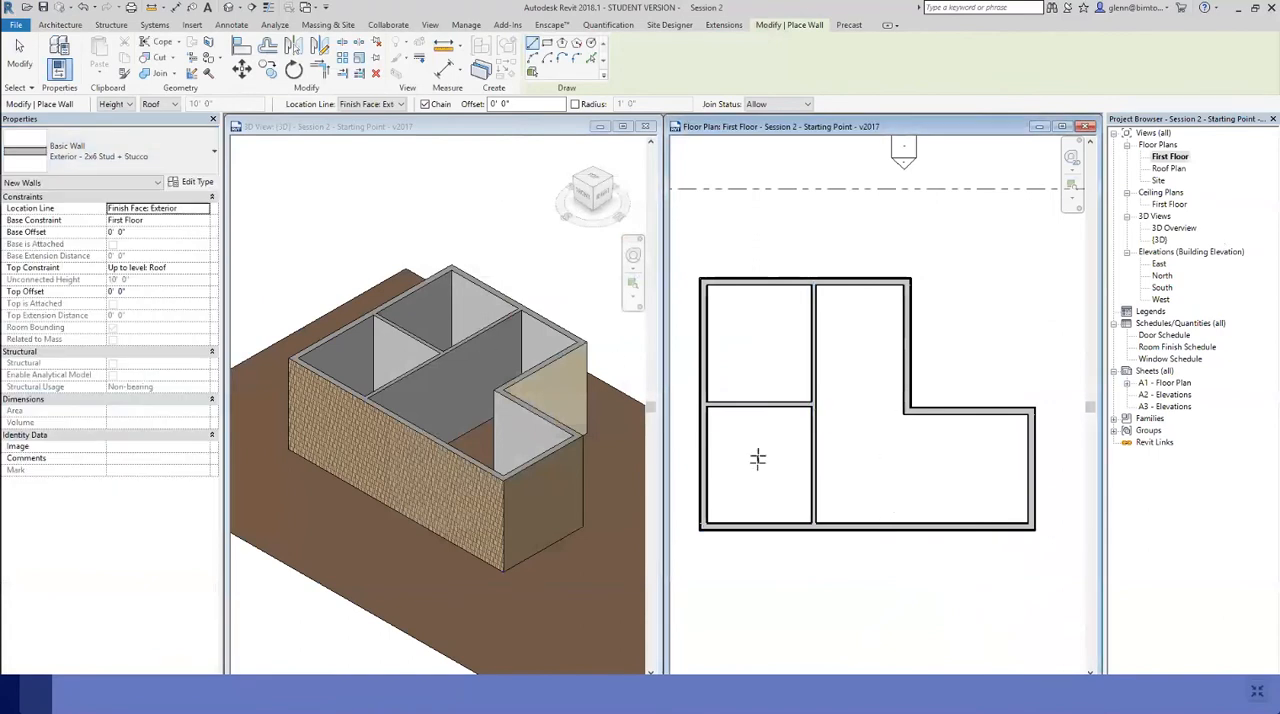
{"action": "left_click", "coordinate": [978, 527]}
{"action": "left_click", "coordinate": [978, 575]}
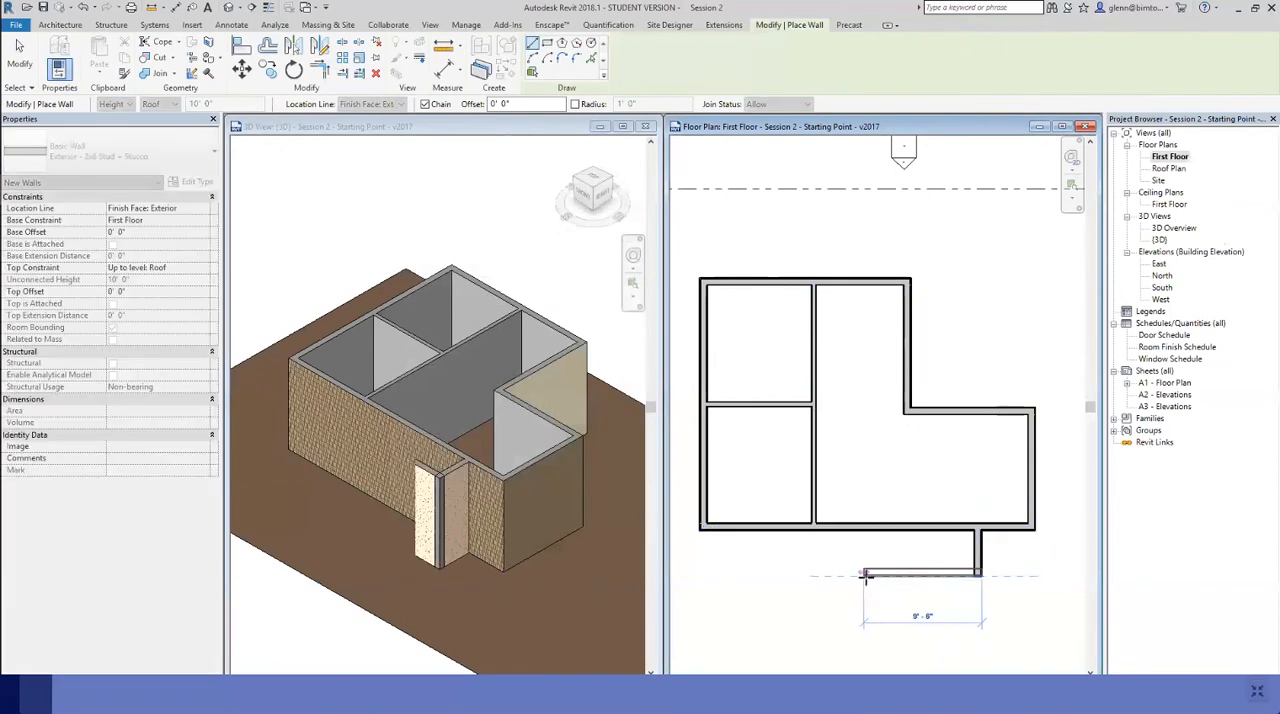
{"action": "left_click", "coordinate": [867, 575]}
{"action": "left_click", "coordinate": [867, 527]}
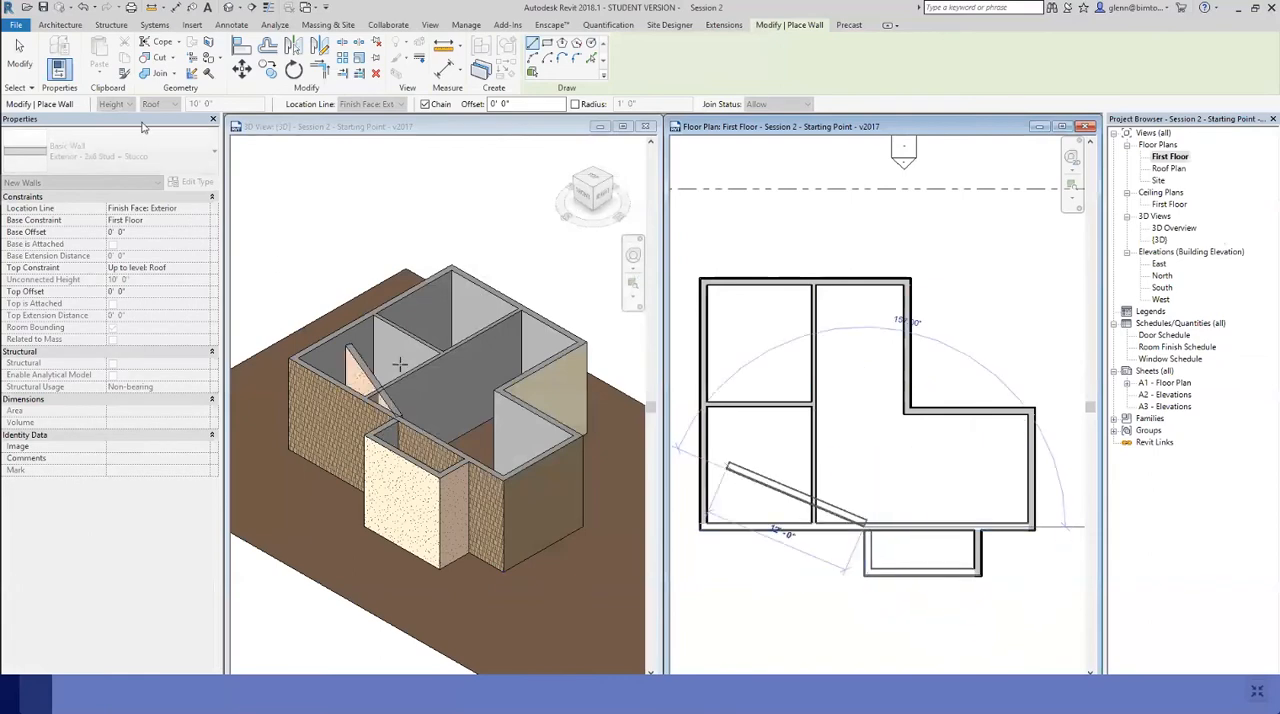
{"action": "left_click", "coordinate": [28, 60]}
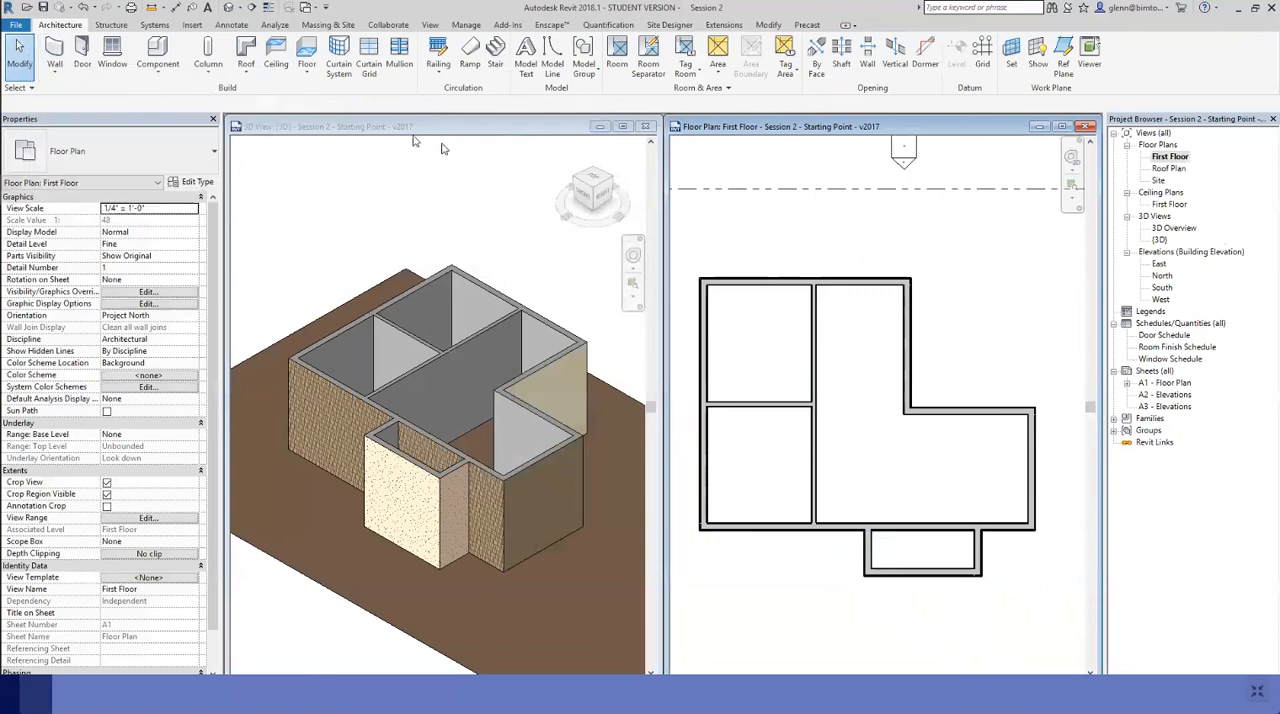
Try to open the bump-out to the interior by deleting the whole lower exterior shingle wall, and undo the deletion
{"action": "left_click", "coordinate": [389, 190]}
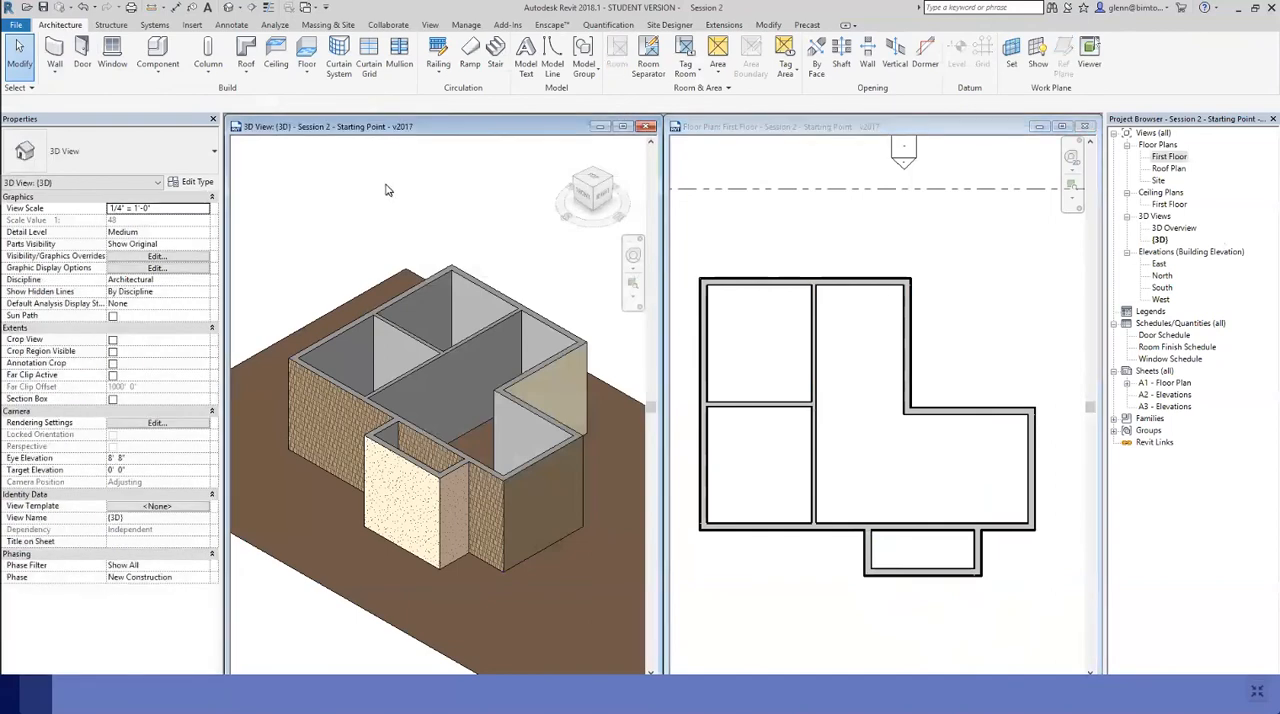
{"action": "left_click", "coordinate": [916, 531]}
{"action": "left_click", "coordinate": [916, 531]}
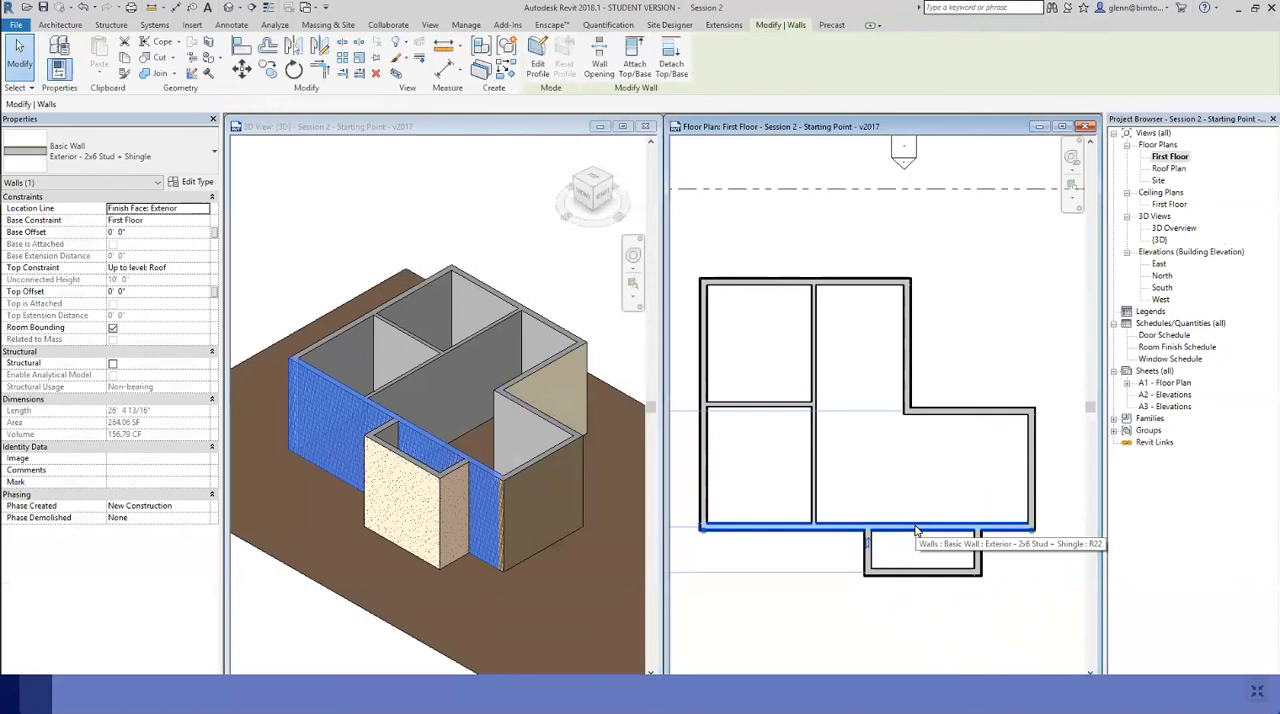
{"action": "key", "text": "Delete"}
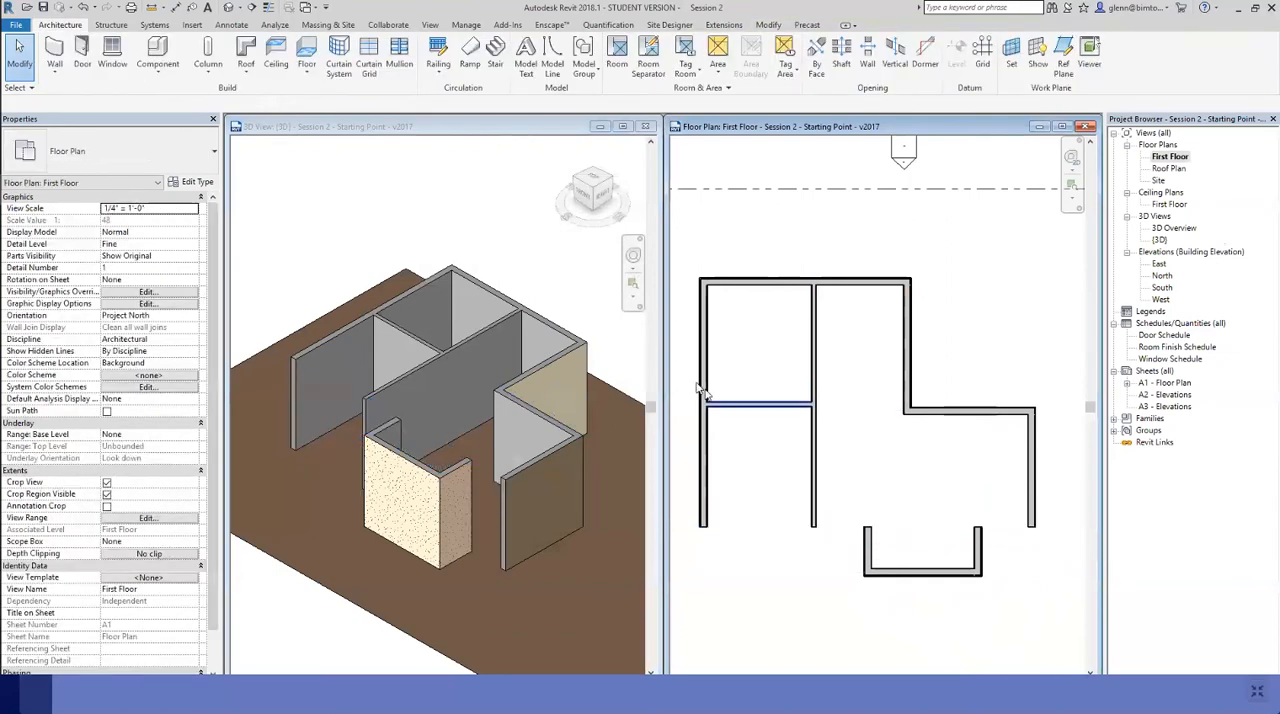
{"action": "left_click", "coordinate": [85, 8]}
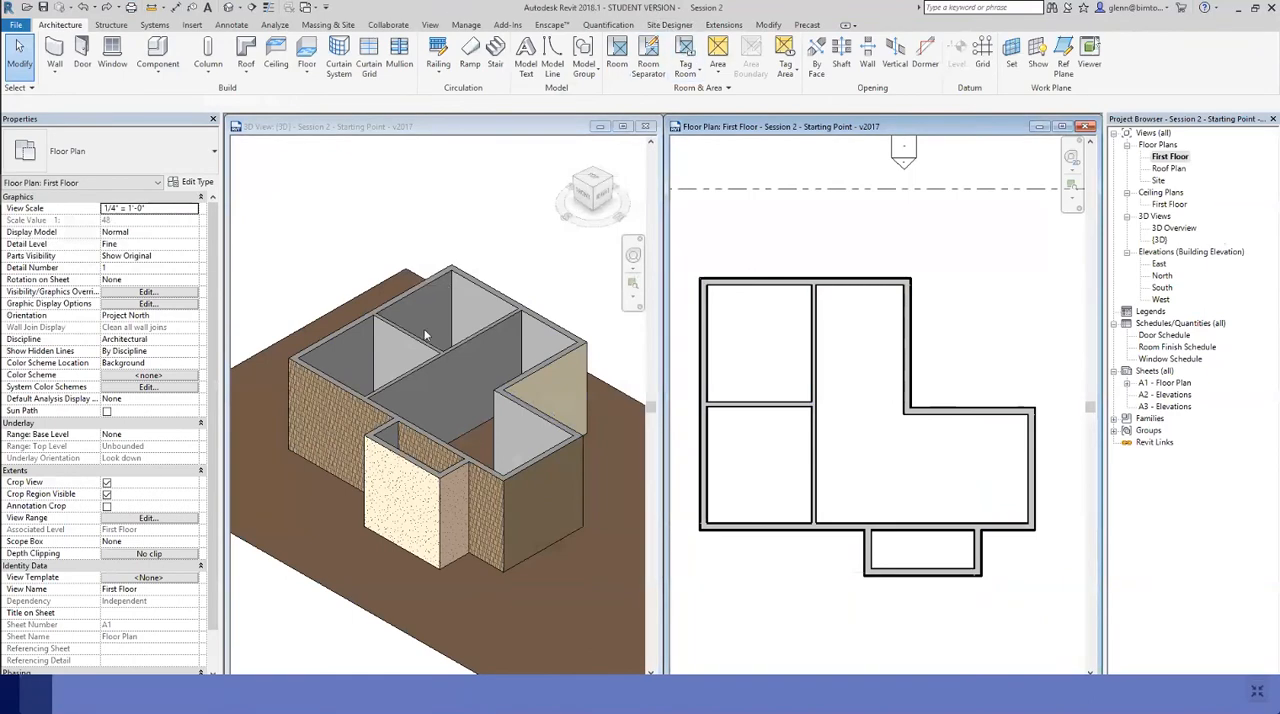
Split the lower exterior shingle wall at a point between the bump-out's side walls and check the two resulting segments
{"action": "left_click", "coordinate": [340, 392]}
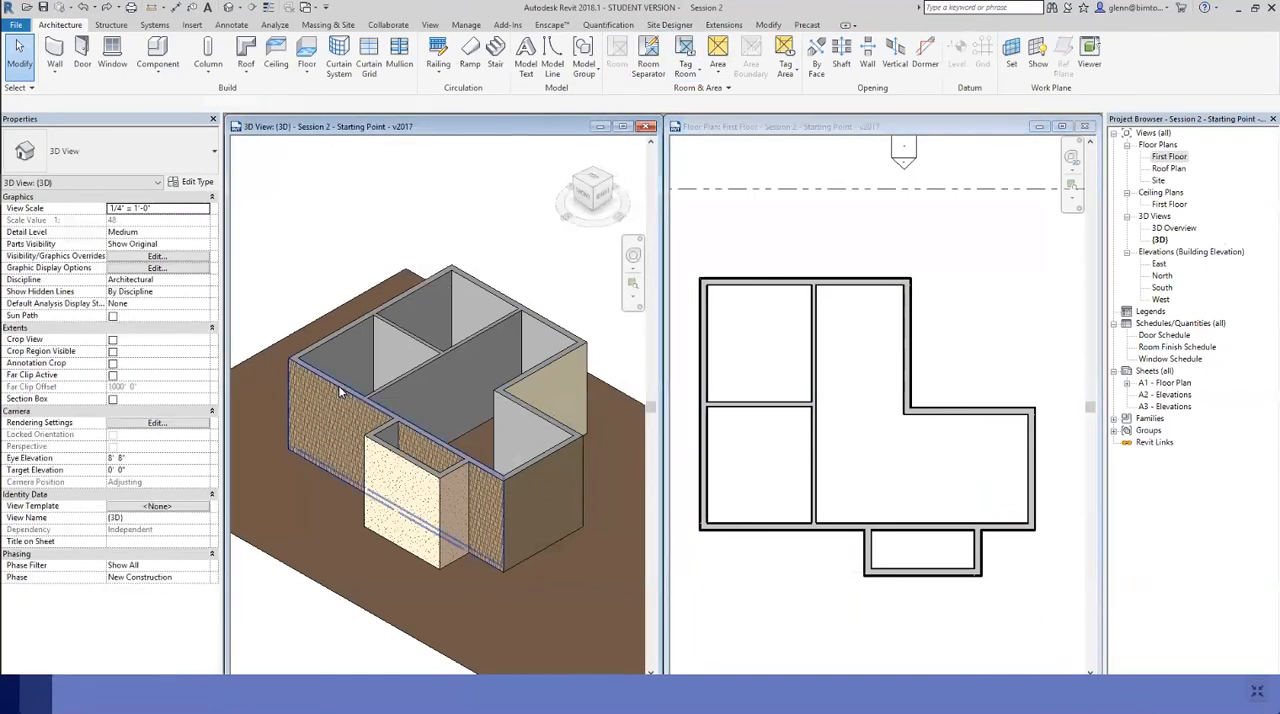
{"action": "left_click", "coordinate": [340, 392]}
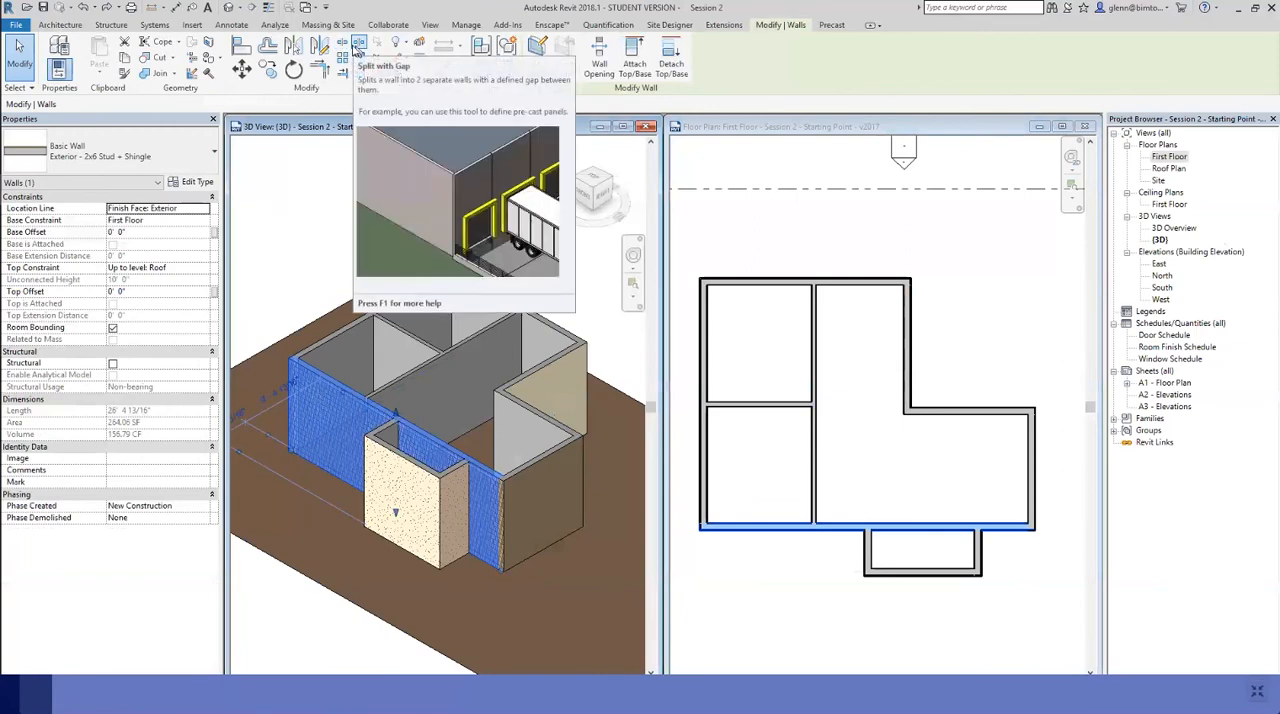
{"action": "left_click", "coordinate": [343, 50]}
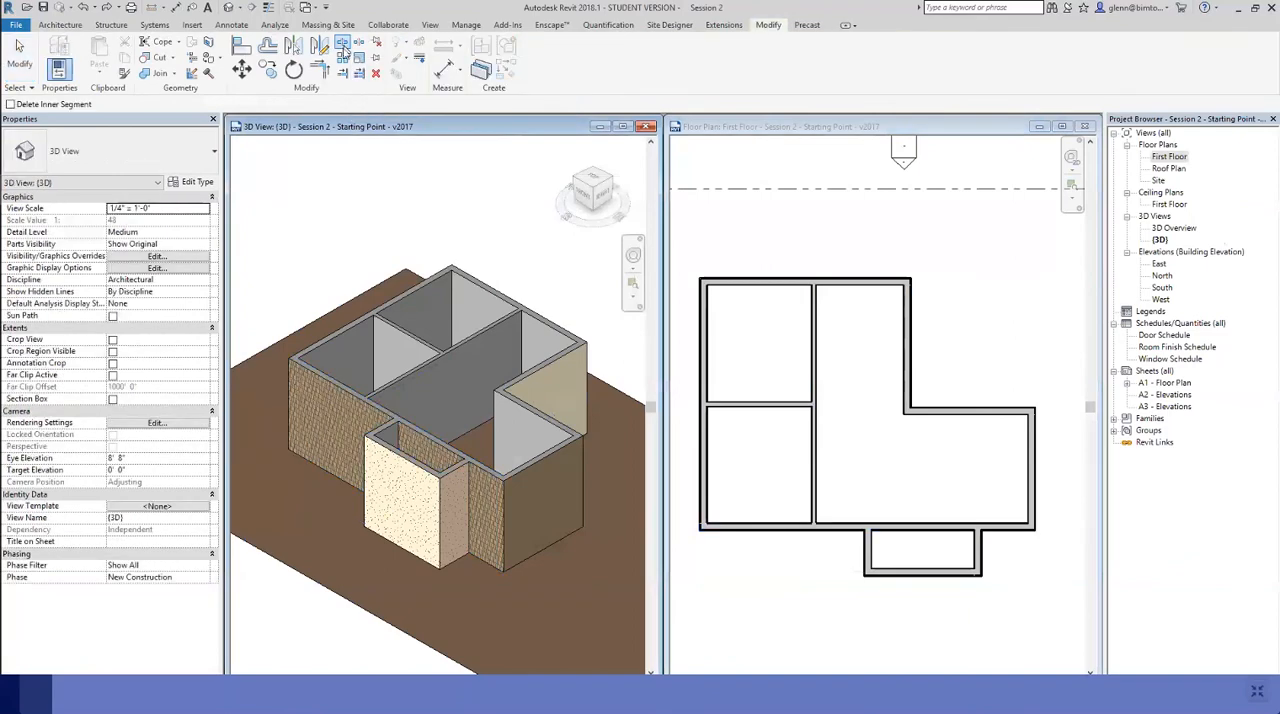
{"action": "left_click", "coordinate": [905, 525]}
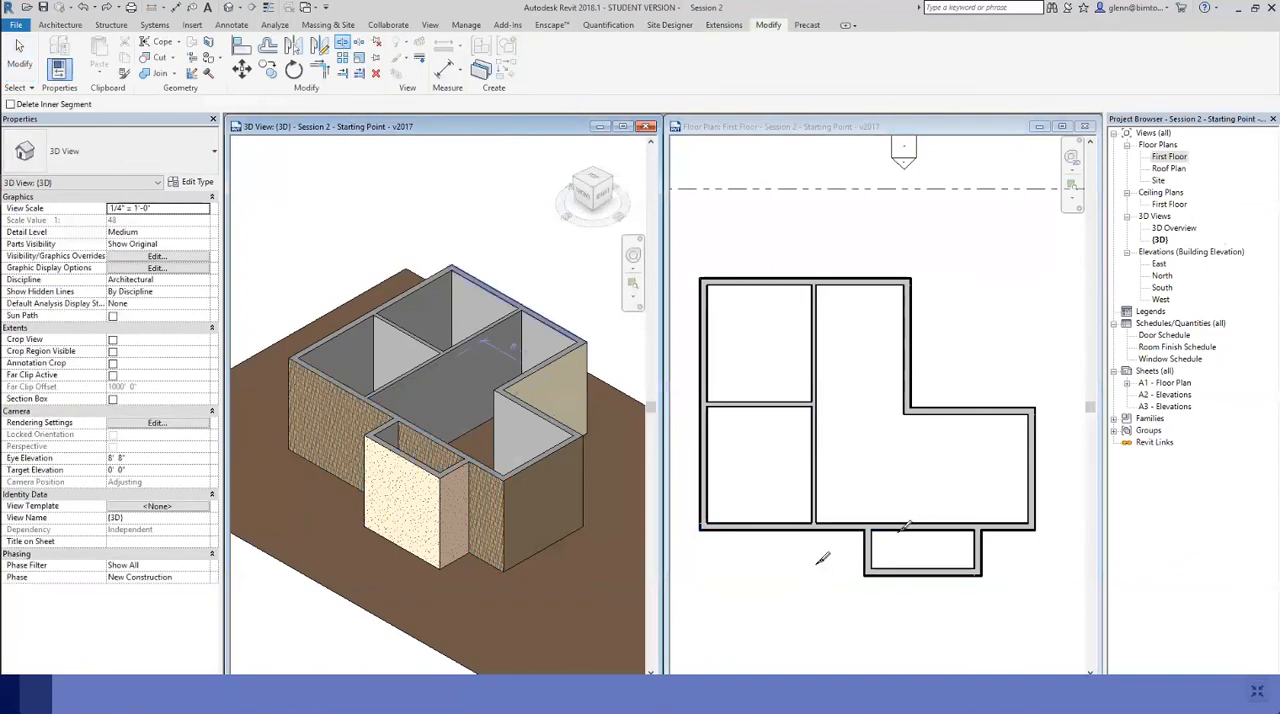
{"action": "left_click", "coordinate": [918, 521]}
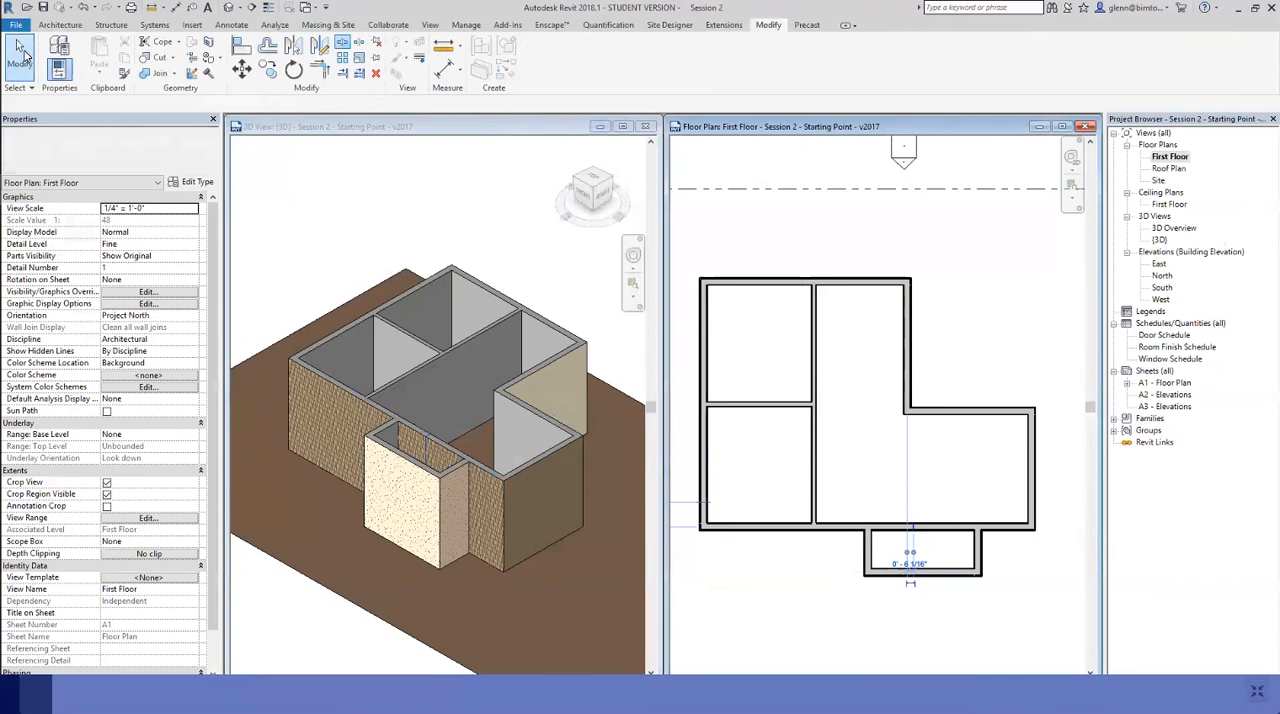
{"action": "left_click", "coordinate": [20, 55]}
{"action": "left_click", "coordinate": [896, 540]}
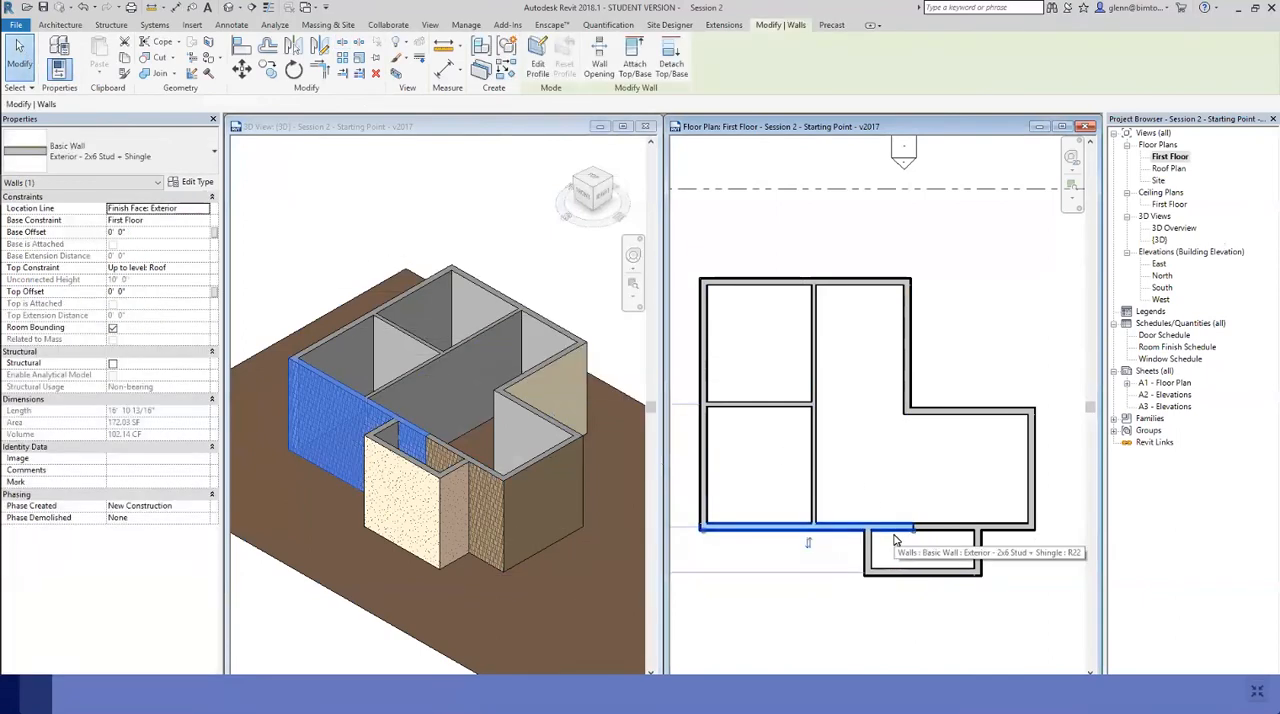
{"action": "left_click", "coordinate": [963, 491]}
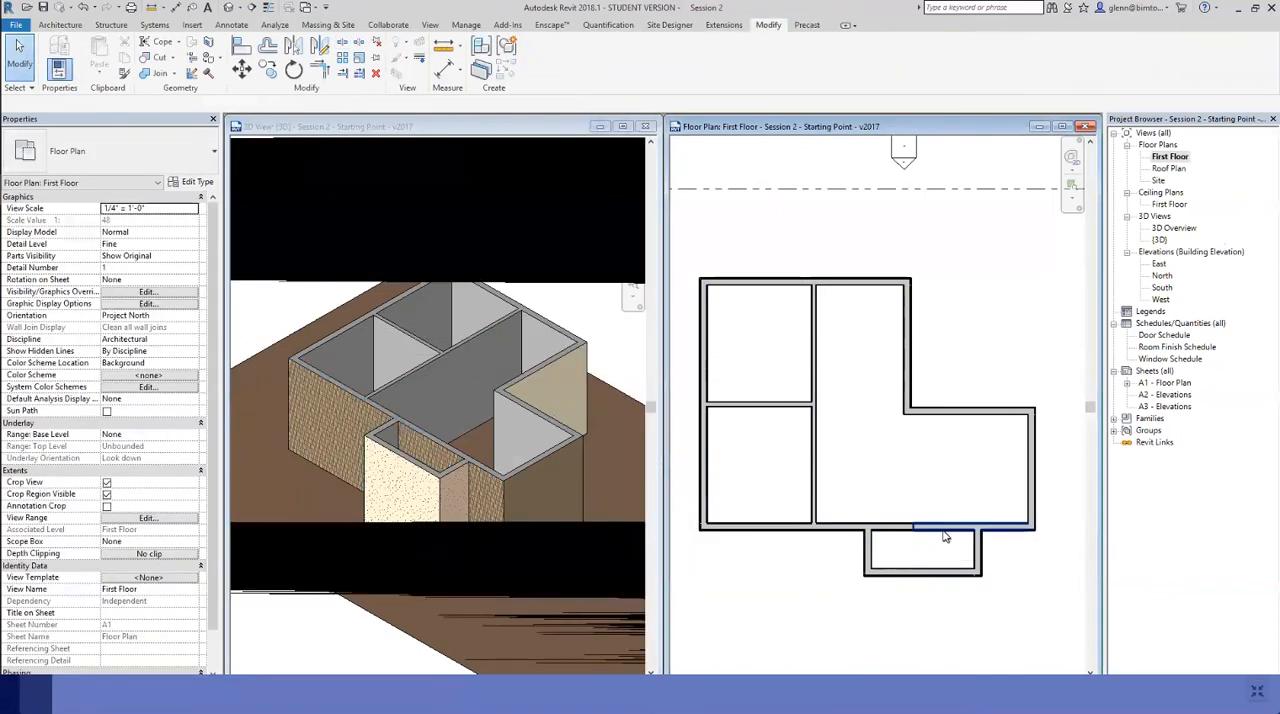
{"action": "left_click", "coordinate": [945, 535]}
{"action": "left_click", "coordinate": [1002, 616]}
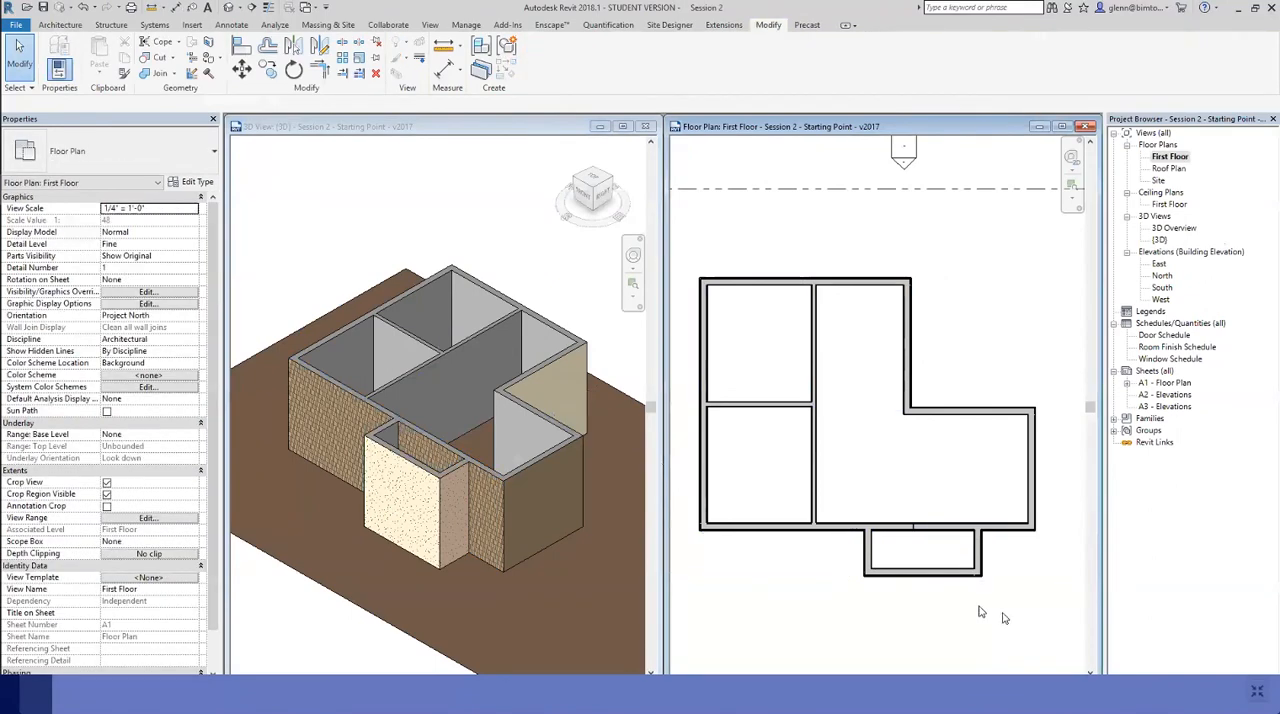
Shorten the left segment of the split wall so it ends at the bump-out's left side wall
{"action": "left_click", "coordinate": [897, 538]}
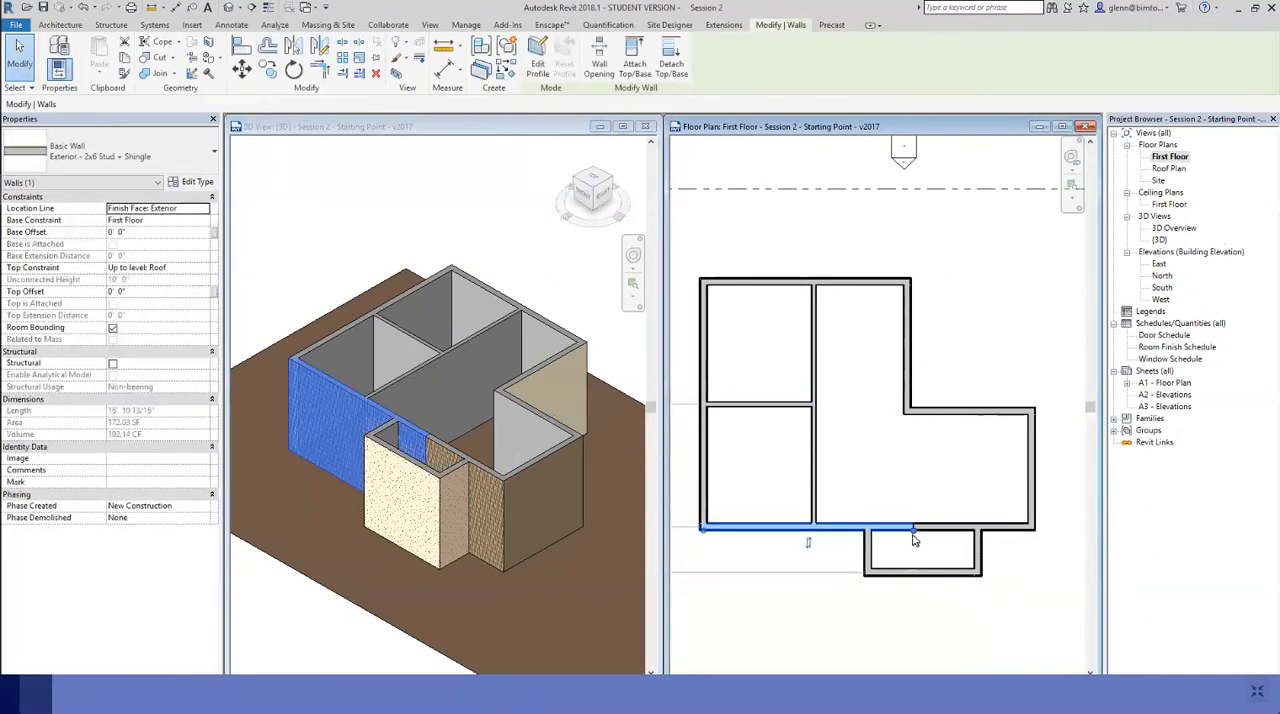
{"action": "left_click_drag", "start_coordinate": [913, 529], "coordinate": [869, 531]}
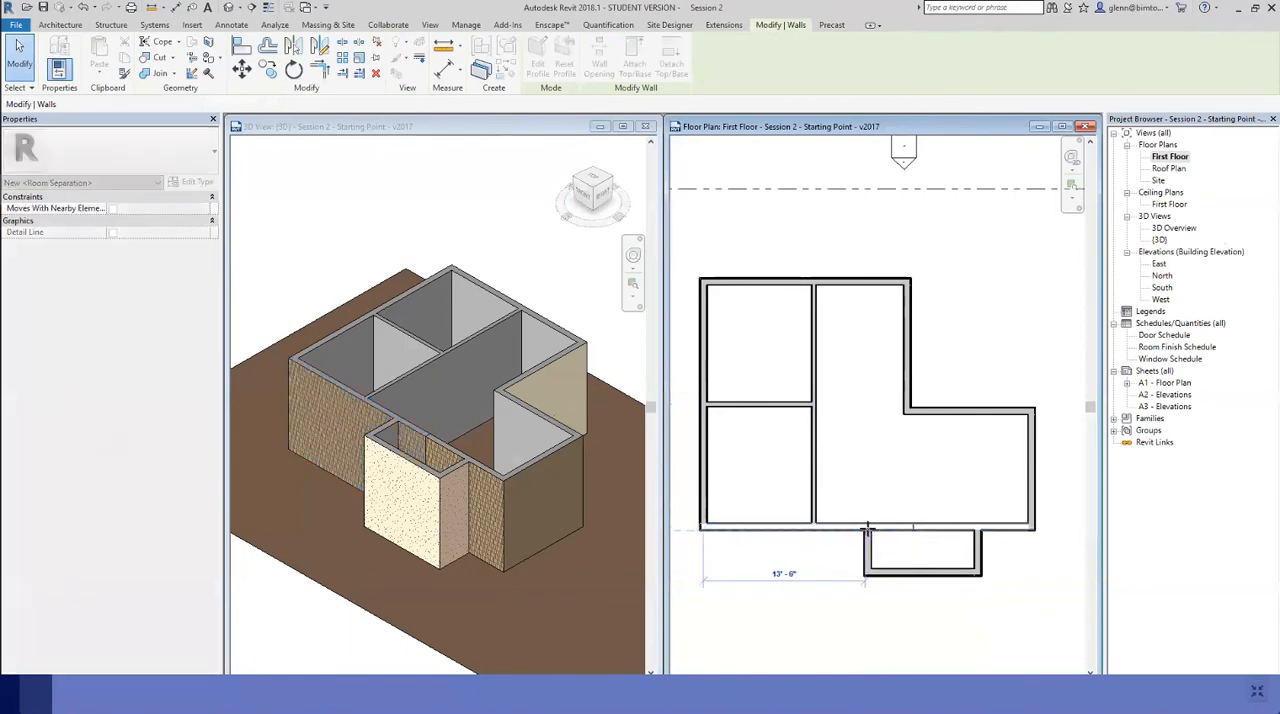
{"action": "left_click", "coordinate": [836, 598]}
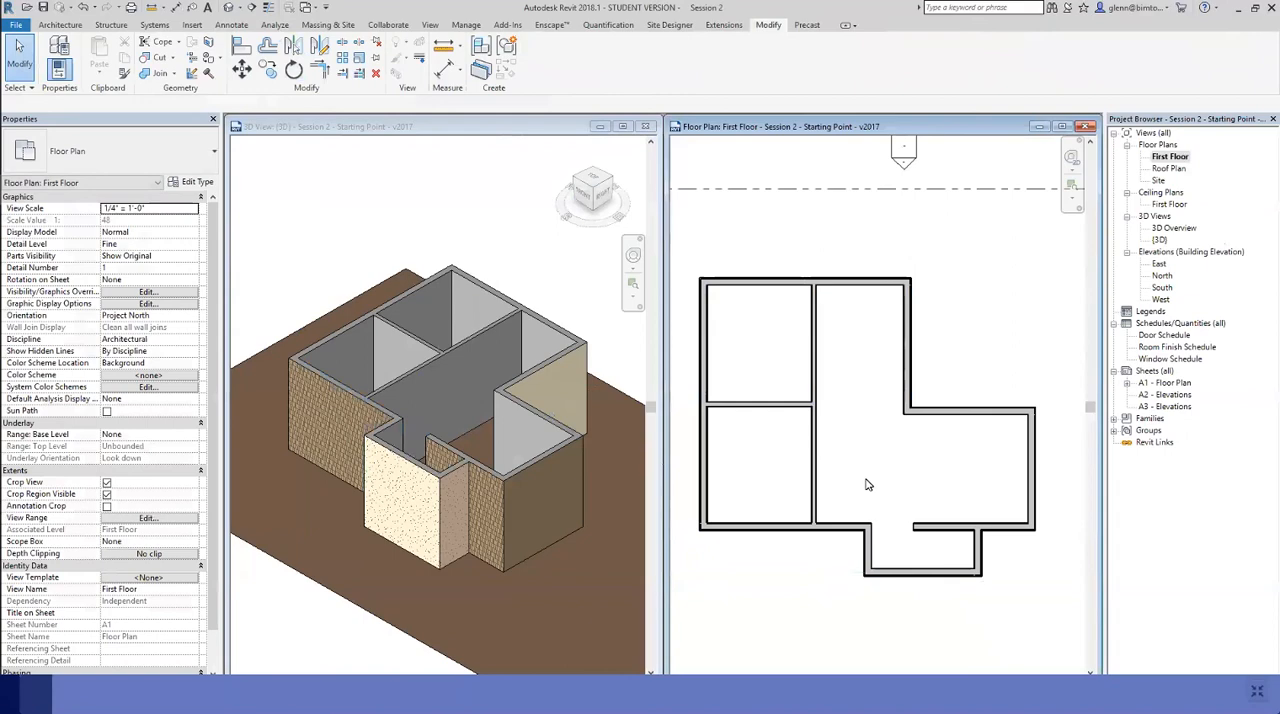
Pull the free end of the split wall's right segment partway back toward the bump-out's right side wall
{"action": "left_click", "coordinate": [922, 528]}
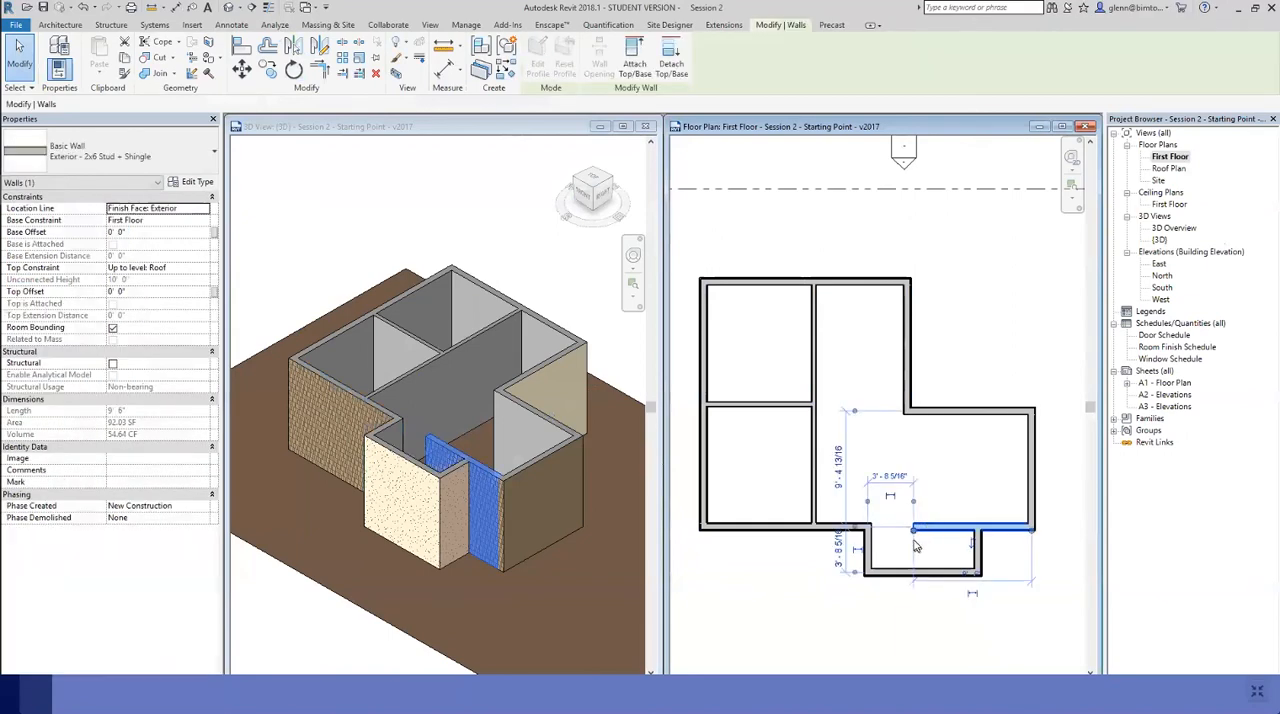
{"action": "left_click_drag", "start_coordinate": [914, 531], "coordinate": [938, 533]}
{"action": "left_click", "coordinate": [906, 544]}
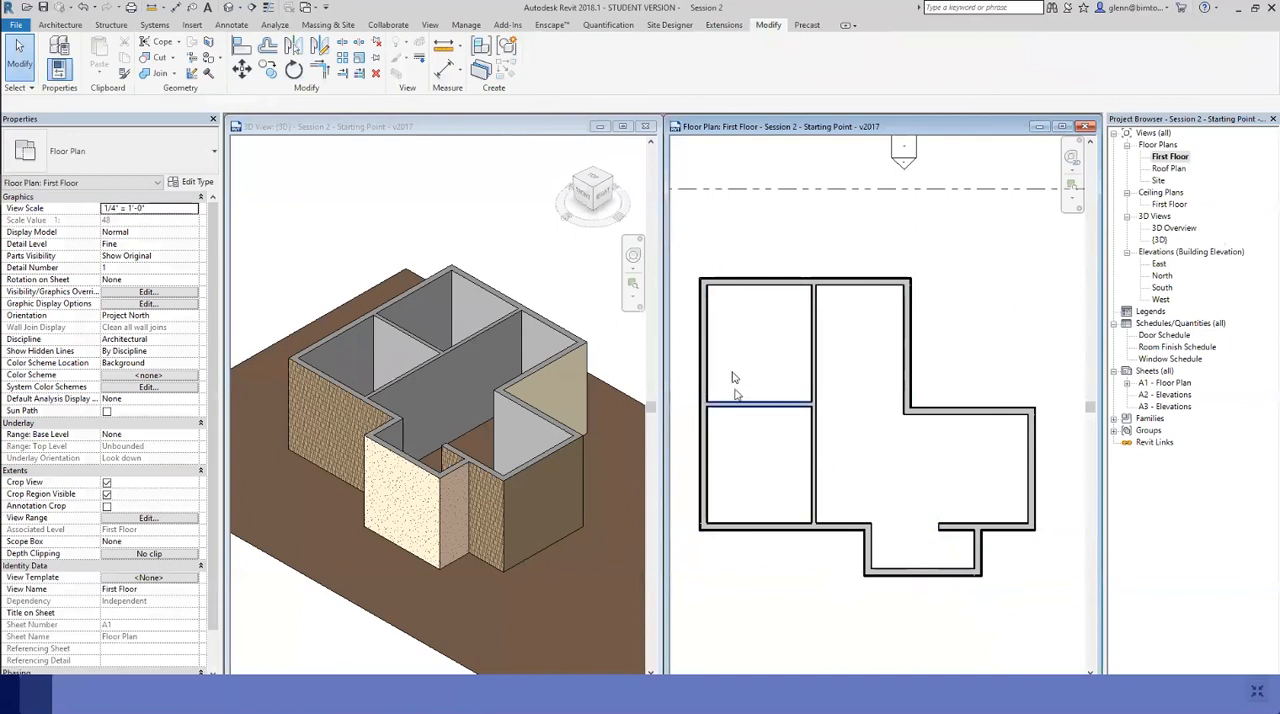
Trim the right wall segment and the bump-out's right side wall to a corner, undoing the trim that keeps the inner stub
{"action": "left_click", "coordinate": [319, 70]}
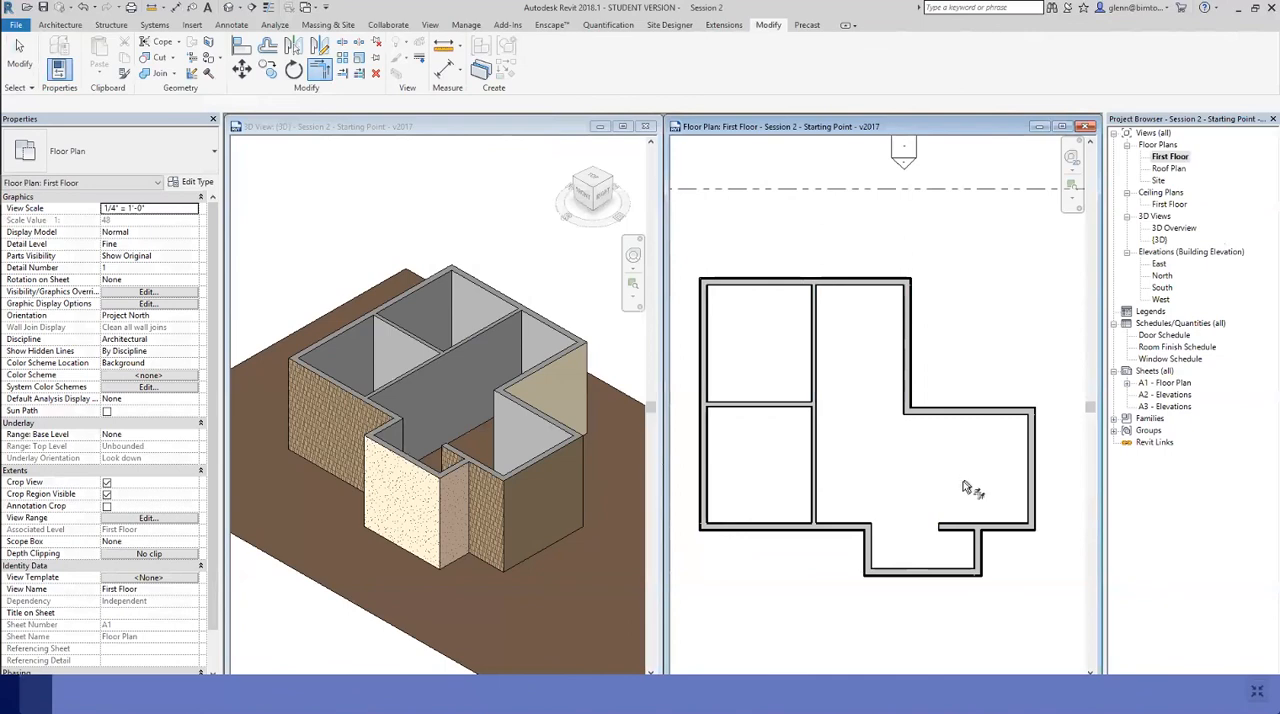
{"action": "left_click", "coordinate": [983, 550]}
{"action": "left_click", "coordinate": [951, 529]}
{"action": "key", "text": "Delete"}
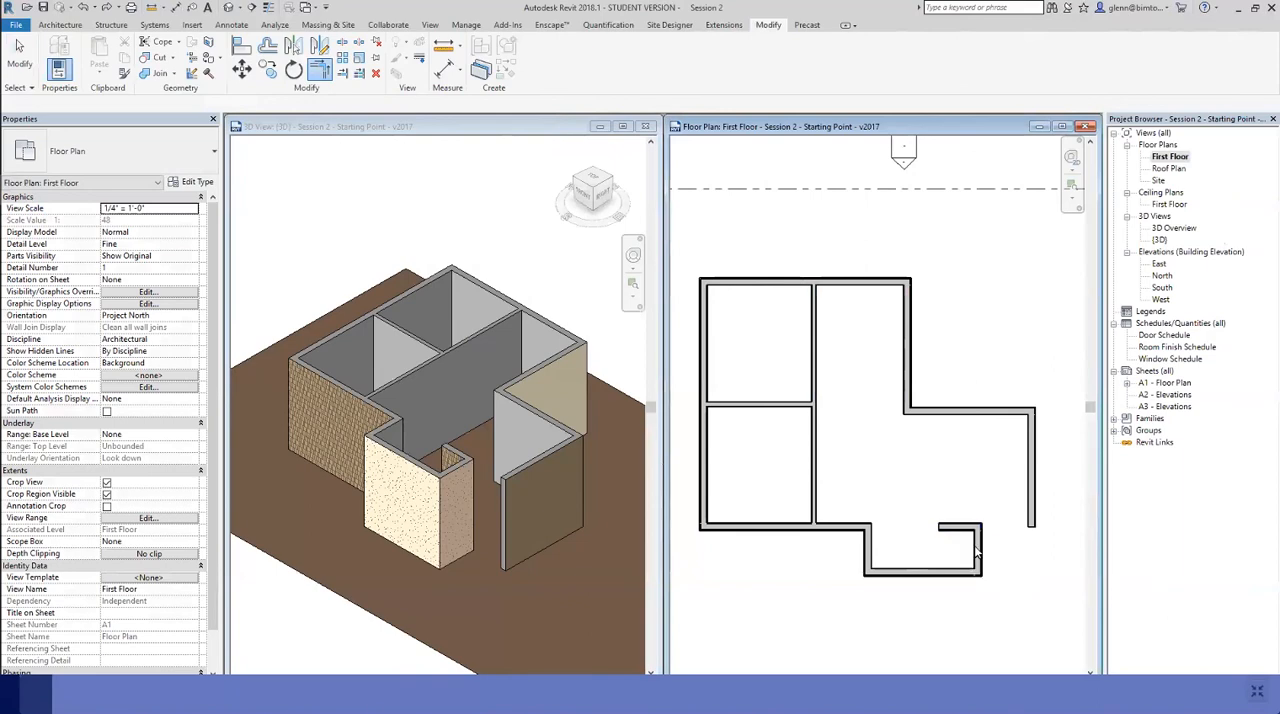
{"action": "key", "text": "ctrl+z"}
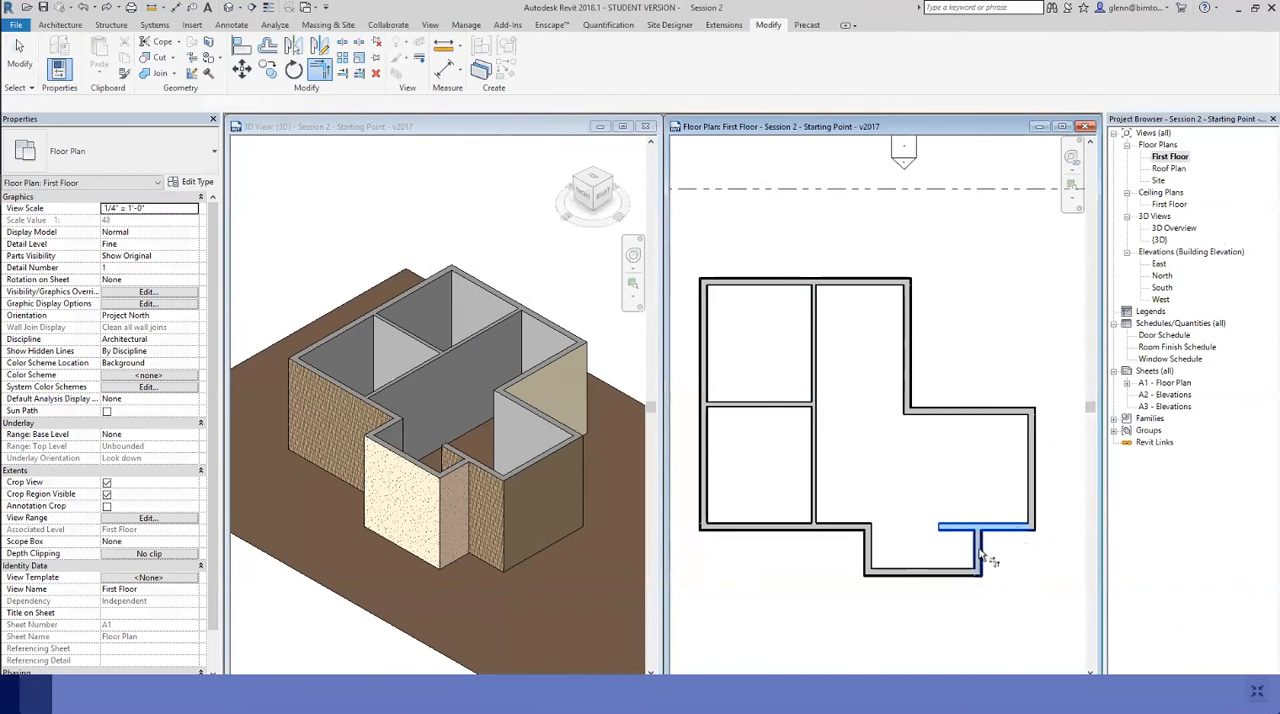
{"action": "left_click", "coordinate": [979, 549]}
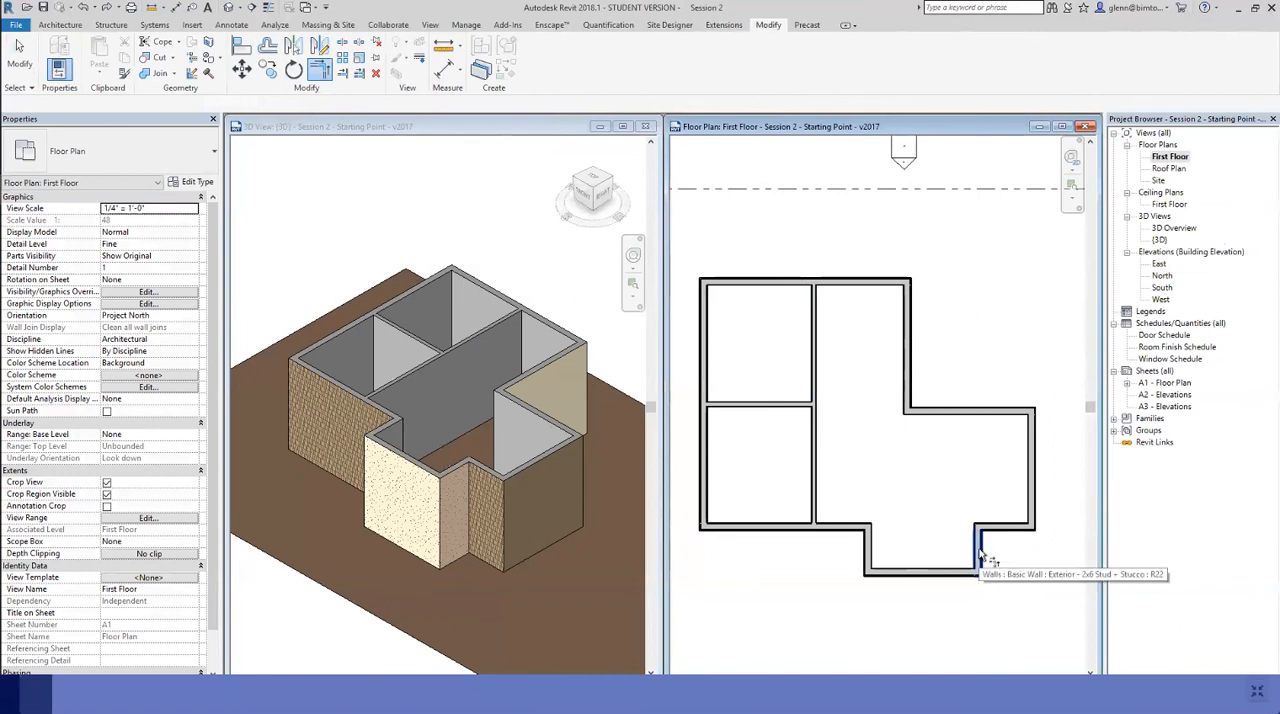